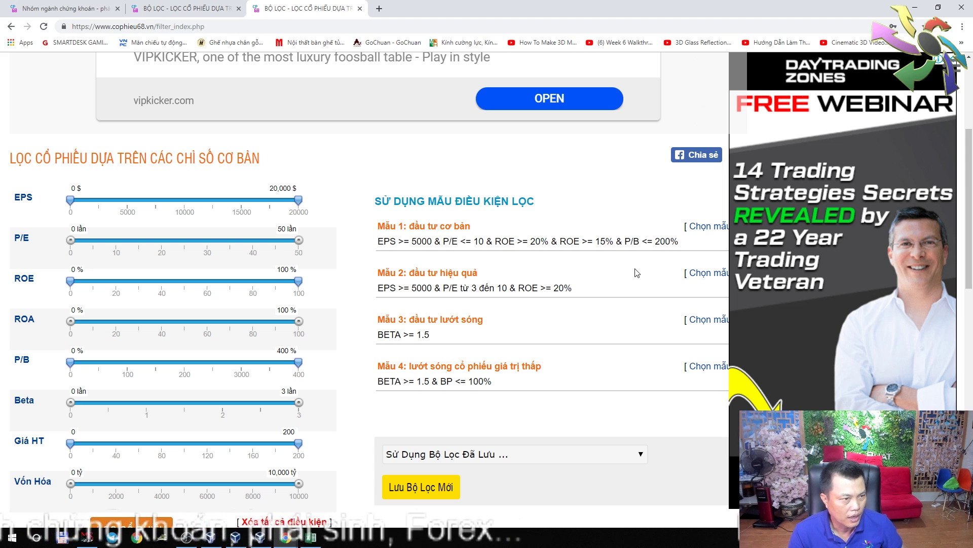
# Apply the filter template "Mẫu 1: đầu tư cơ bản" and run the stock filter.
pyautogui.click(704, 226)
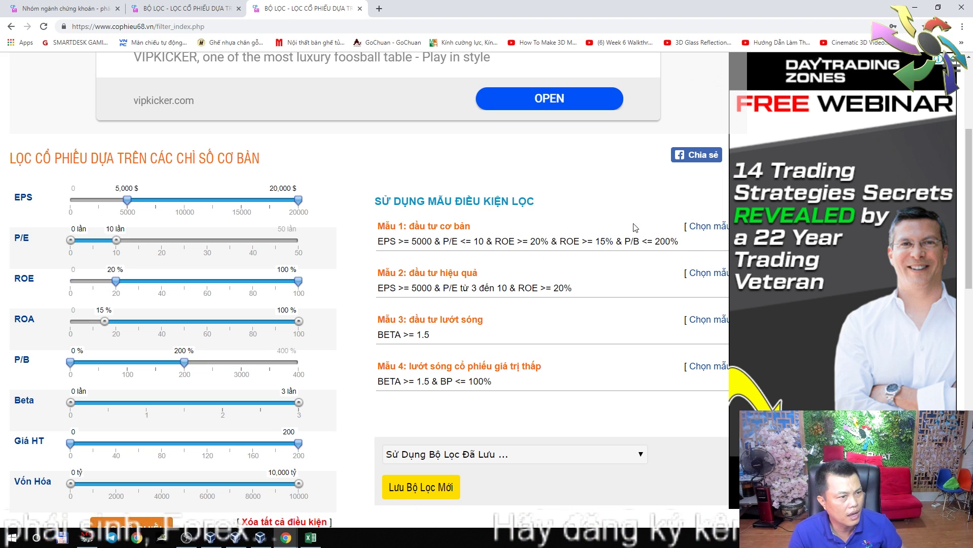
pyautogui.scroll(-5, 223, 333)
pyautogui.click(131, 276)
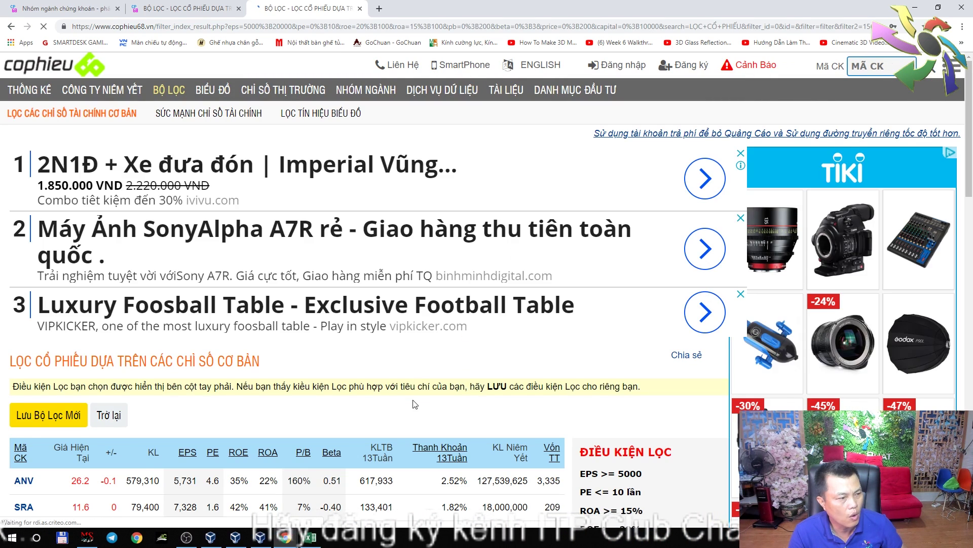
# Review the filtered stocks on the first results page alongside the applied filter conditions.
pyautogui.scroll(-4, 507, 355)
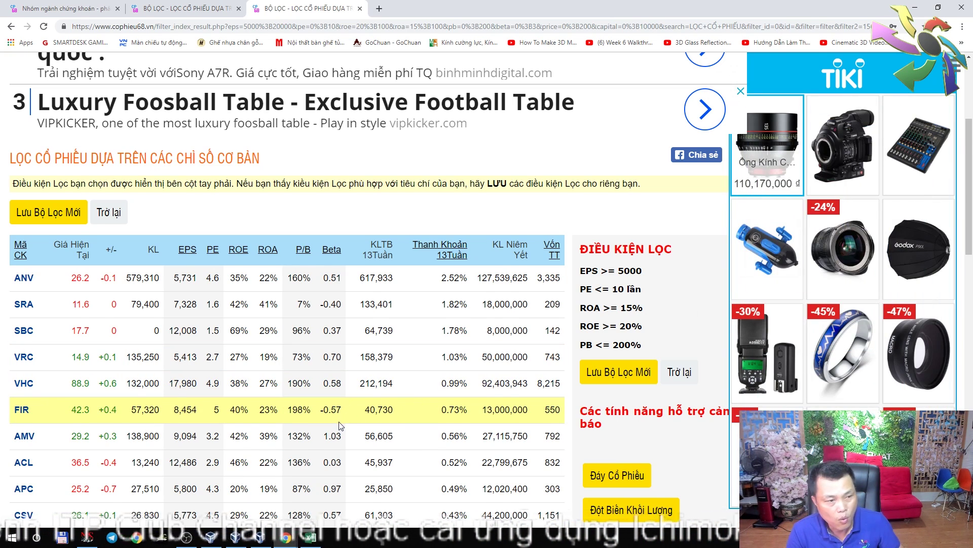
pyautogui.scroll(-2, 343, 406)
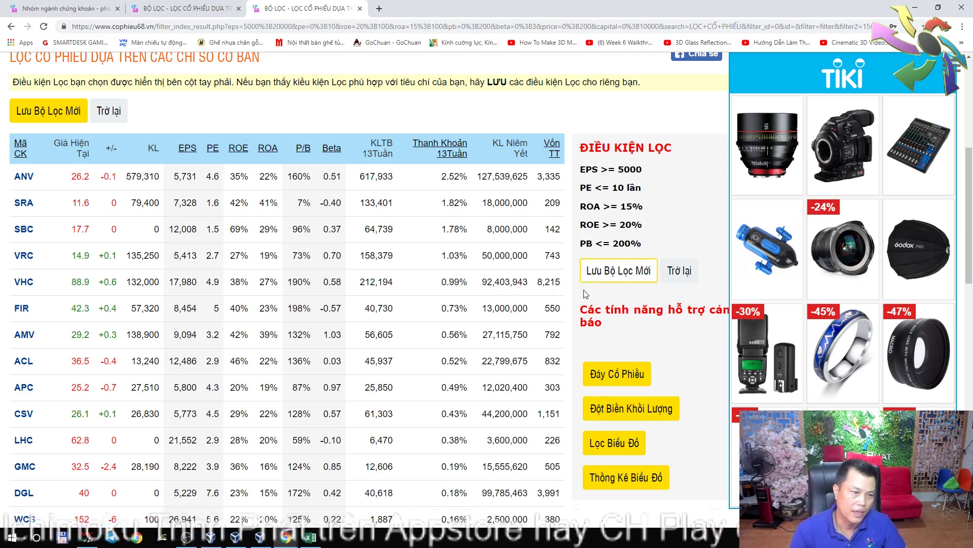
pyautogui.scroll(-6, 557, 276)
pyautogui.scroll(8, 517, 268)
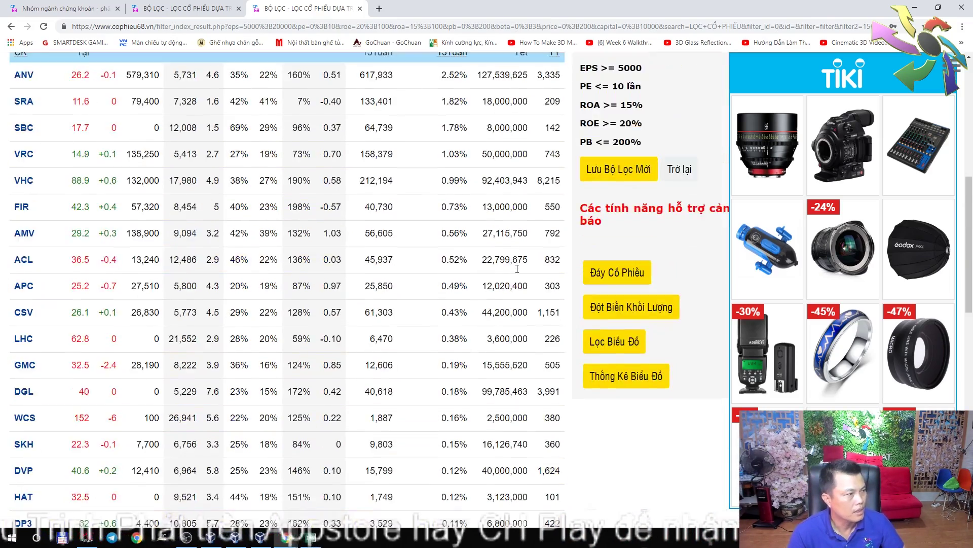
pyautogui.scroll(-2, 428, 237)
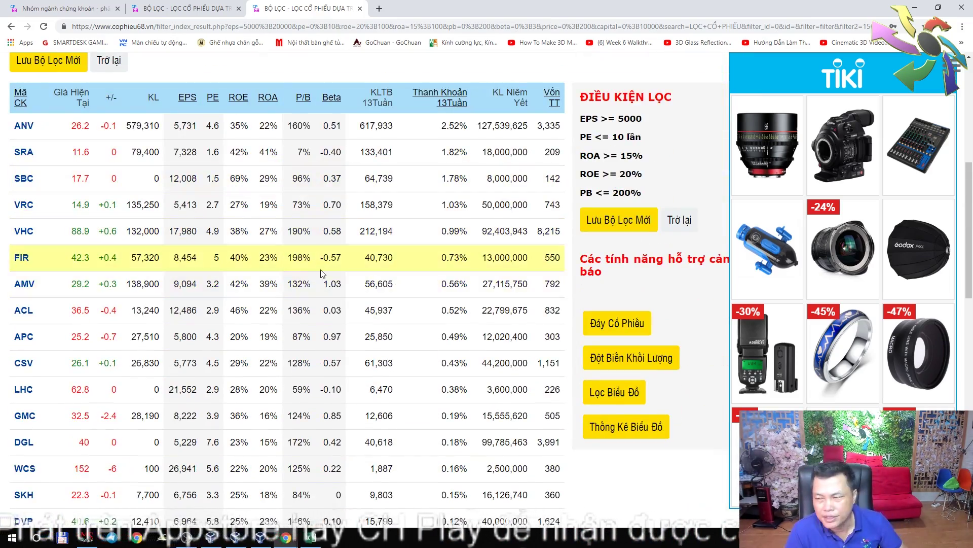
# Check the stocks on page 2 of the filter results and return to page 1.
pyautogui.scroll(-9, 355, 289)
pyautogui.click(550, 344)
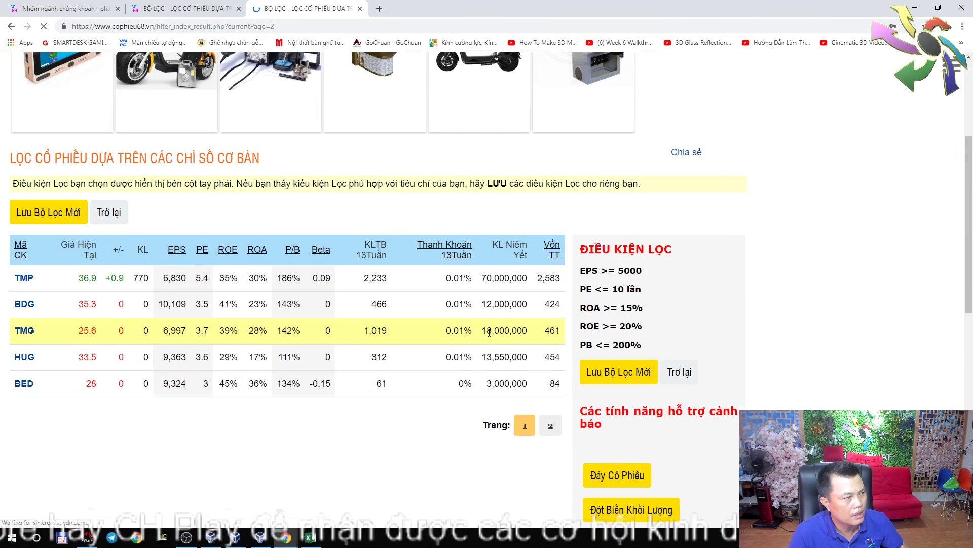
pyautogui.scroll(-4, 530, 385)
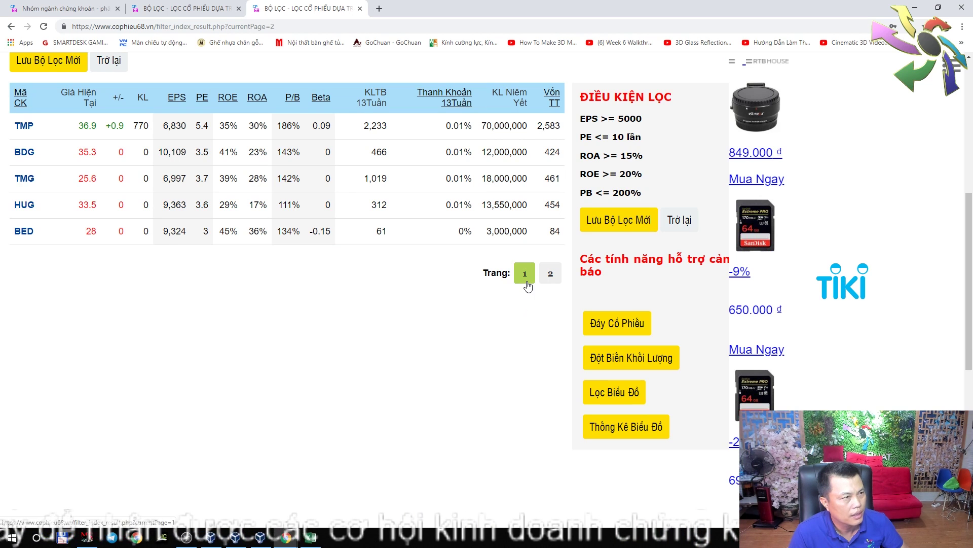
pyautogui.click(525, 276)
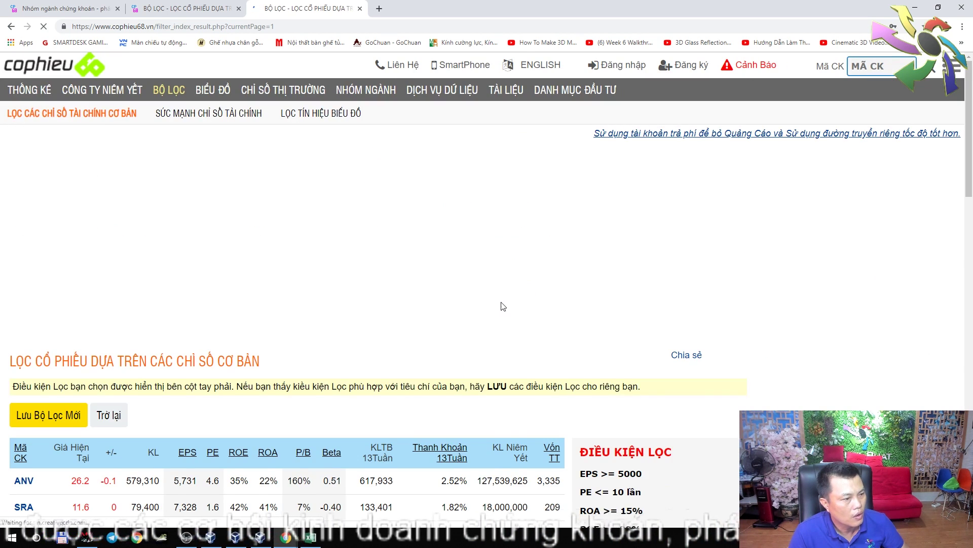
# Examine the EPS, PE, ROE, ROA, P/B and liquidity figures of the stocks on results page 1.
pyautogui.scroll(-7, 501, 305)
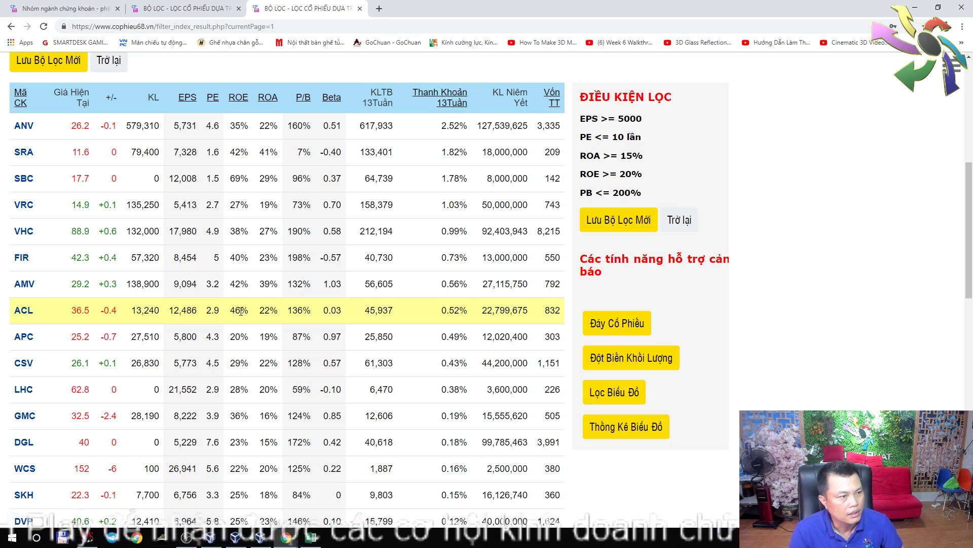
pyautogui.scroll(-1, 238, 311)
pyautogui.scroll(-7, 239, 311)
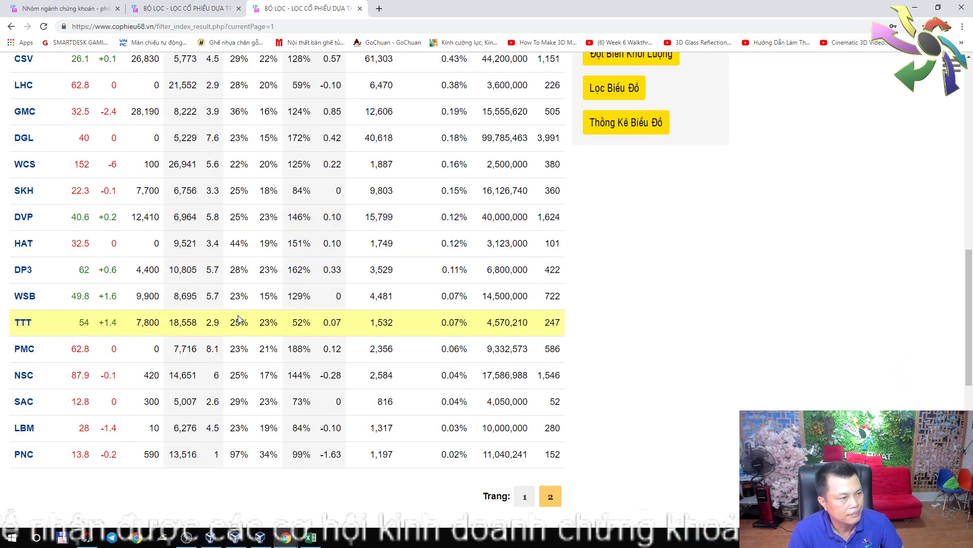
pyautogui.scroll(6, 239, 311)
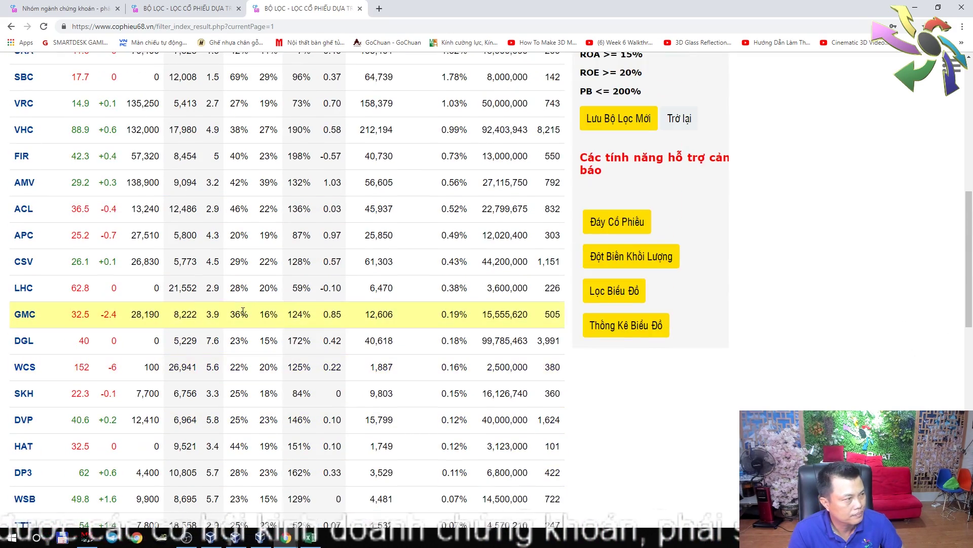
pyautogui.scroll(3, 243, 276)
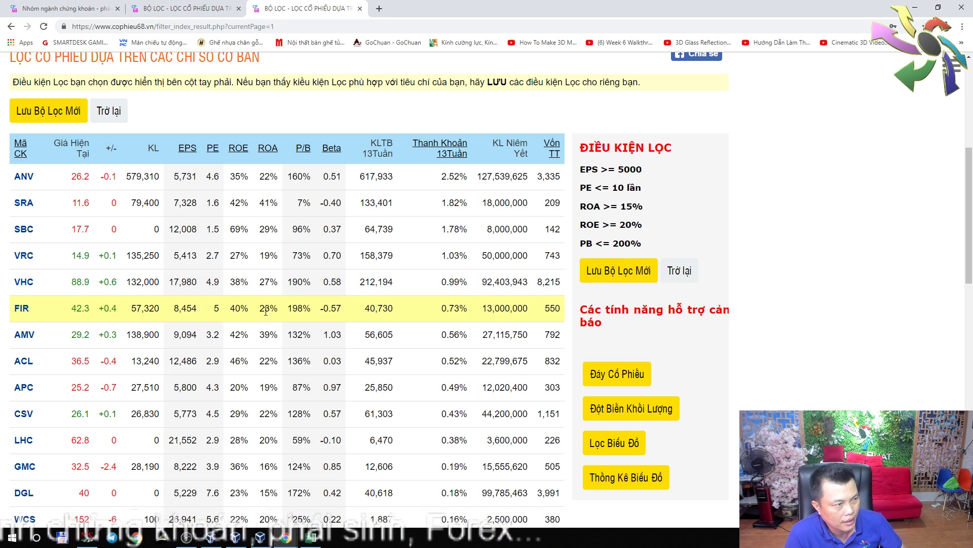
pyautogui.scroll(-1, 262, 366)
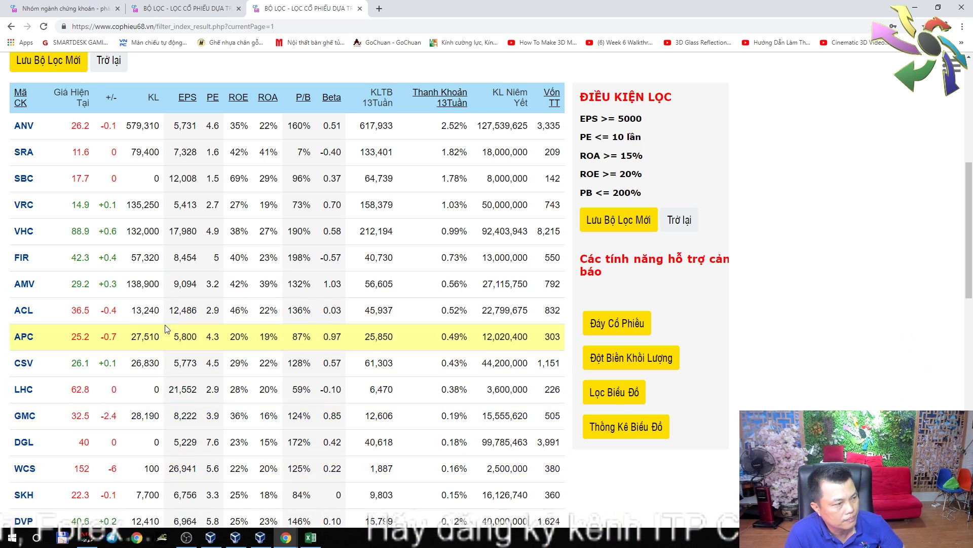
pyautogui.scroll(-3, 203, 370)
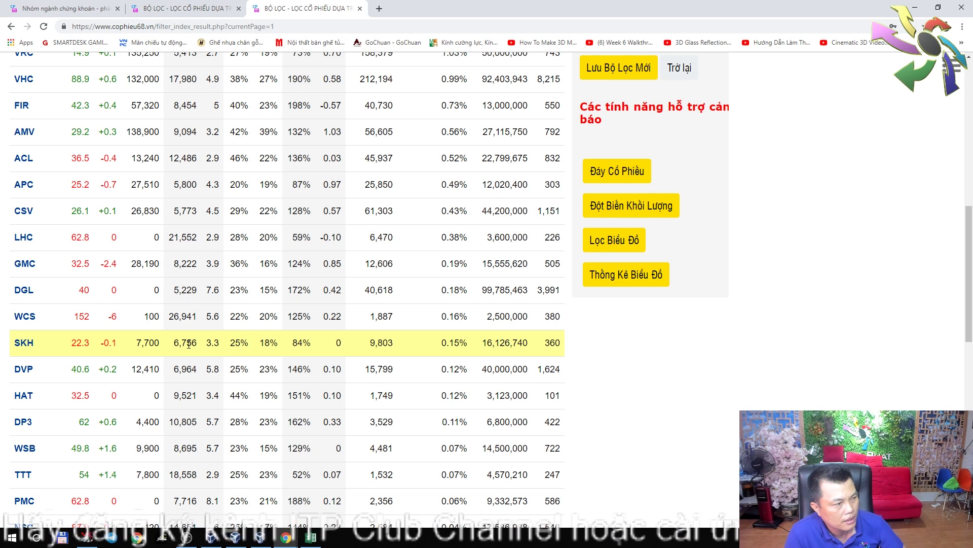
pyautogui.scroll(2, 189, 344)
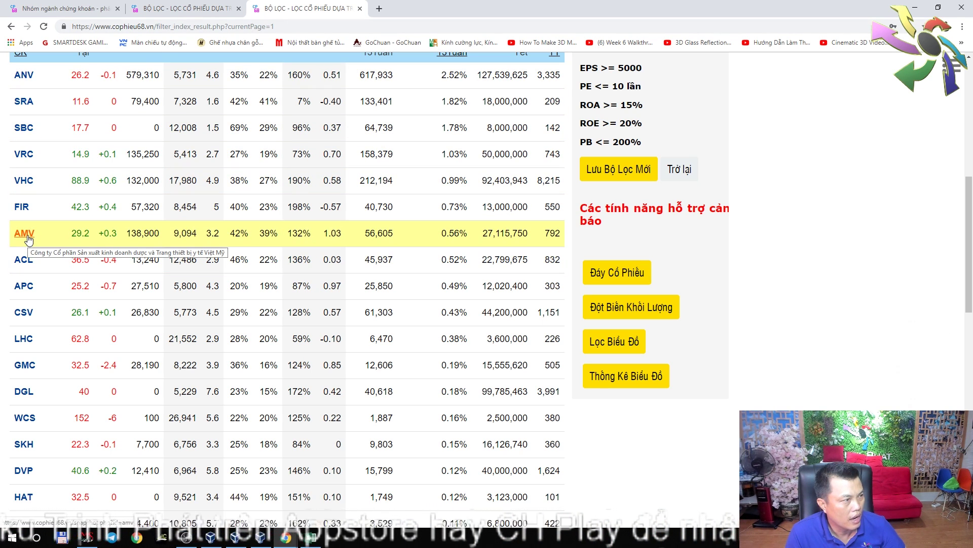
# Switch to the industry group list and examine the average EPS, PE, ROA, ROE and P/B of each sector.
pyautogui.click(83, 14)
pyautogui.scroll(-5, 211, 317)
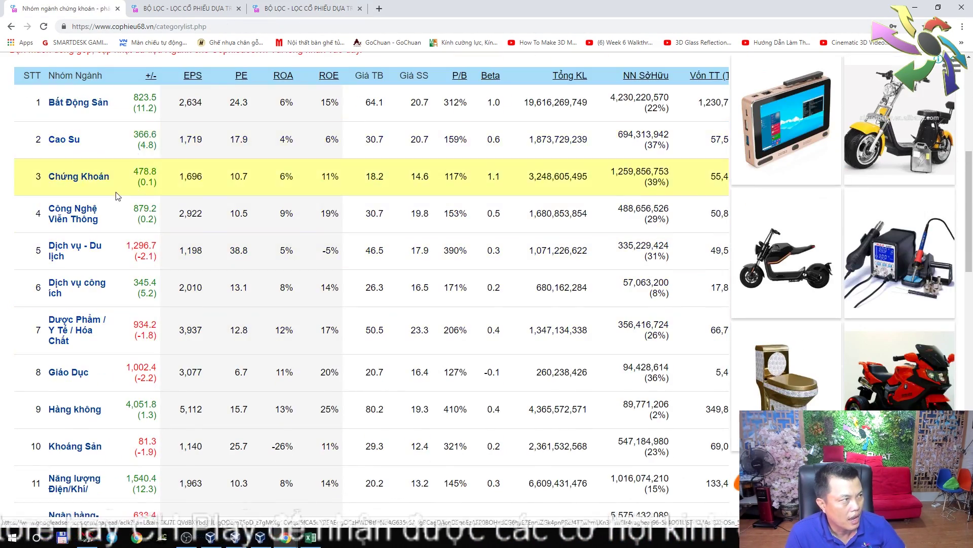
pyautogui.scroll(3, 242, 250)
pyautogui.scroll(3, 241, 250)
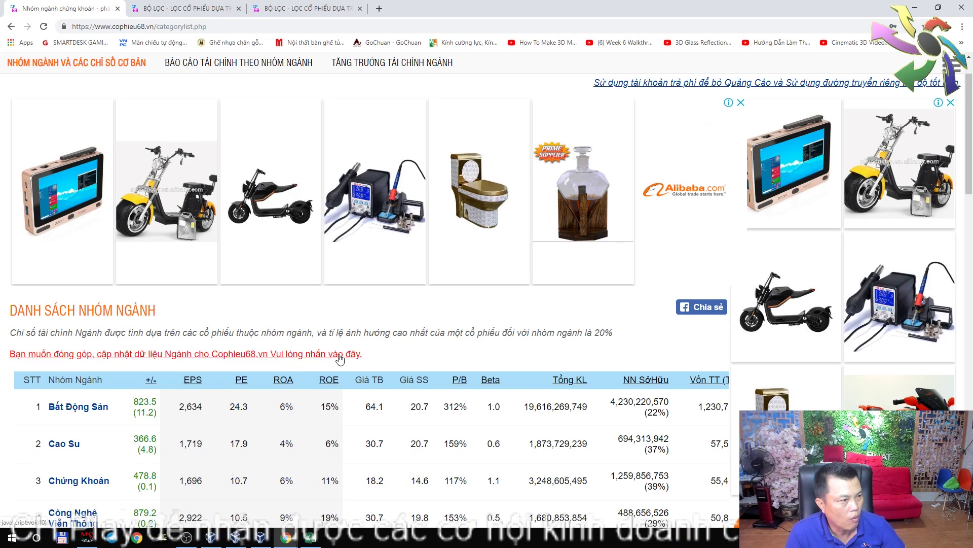
pyautogui.scroll(-2, 337, 355)
pyautogui.scroll(-3, 335, 356)
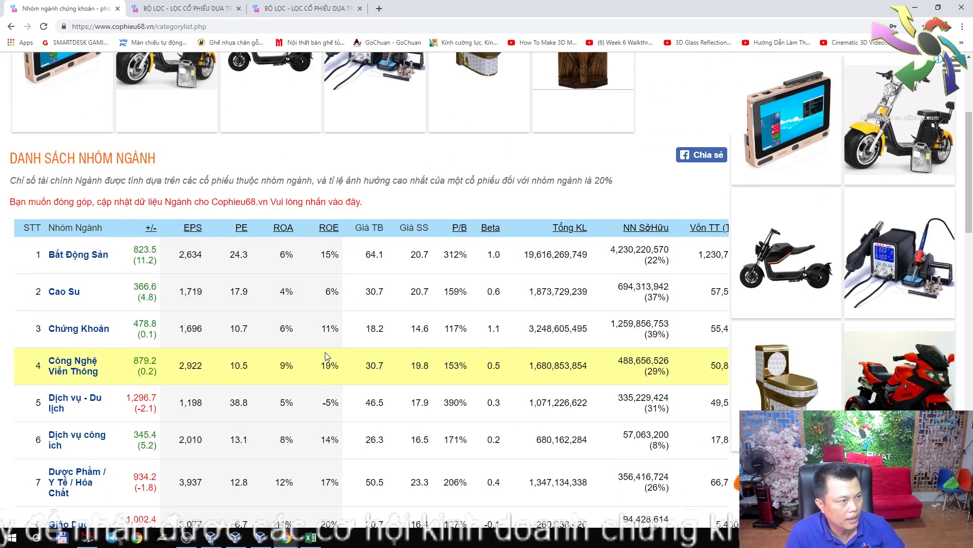
pyautogui.scroll(-1, 325, 358)
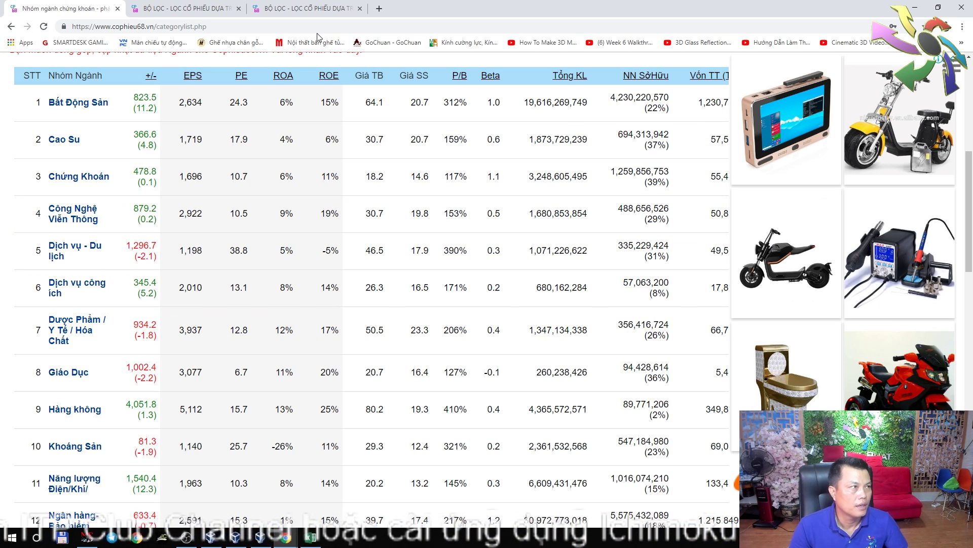
# Switch to the Excel workbook Mau PT BCTC co ban and set the starting quarter (Quý bắt đầu) to 0.
pyautogui.moveTo(302, 539)
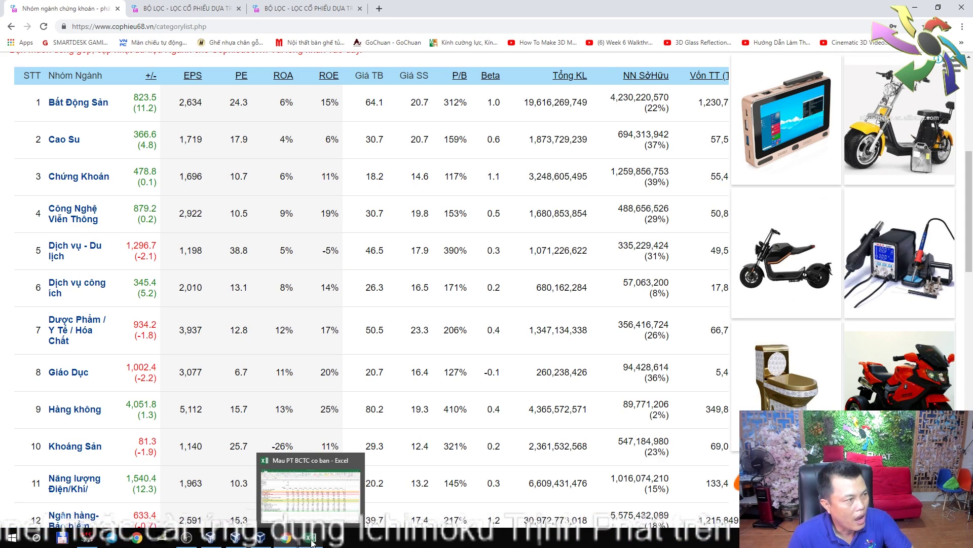
pyautogui.click(310, 538)
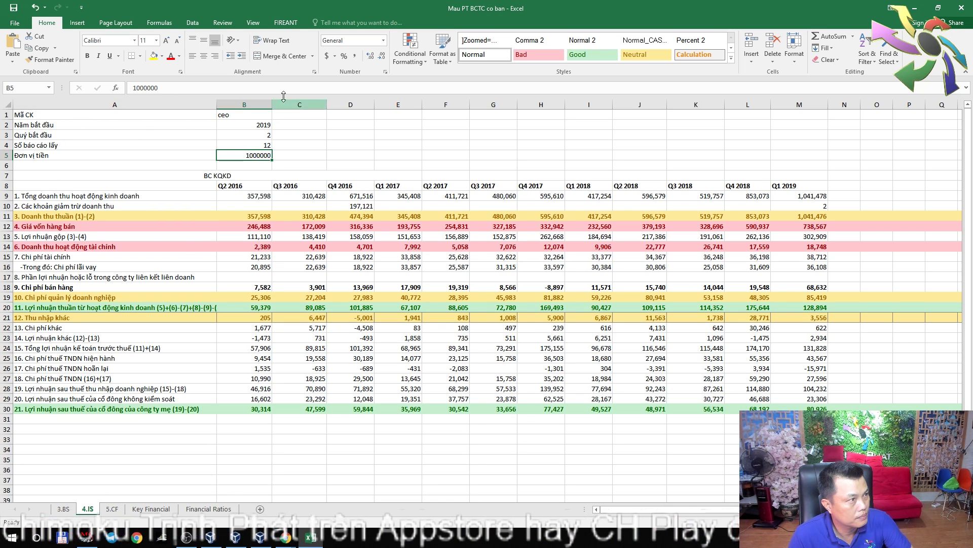
pyautogui.click(236, 116)
pyautogui.click(266, 135)
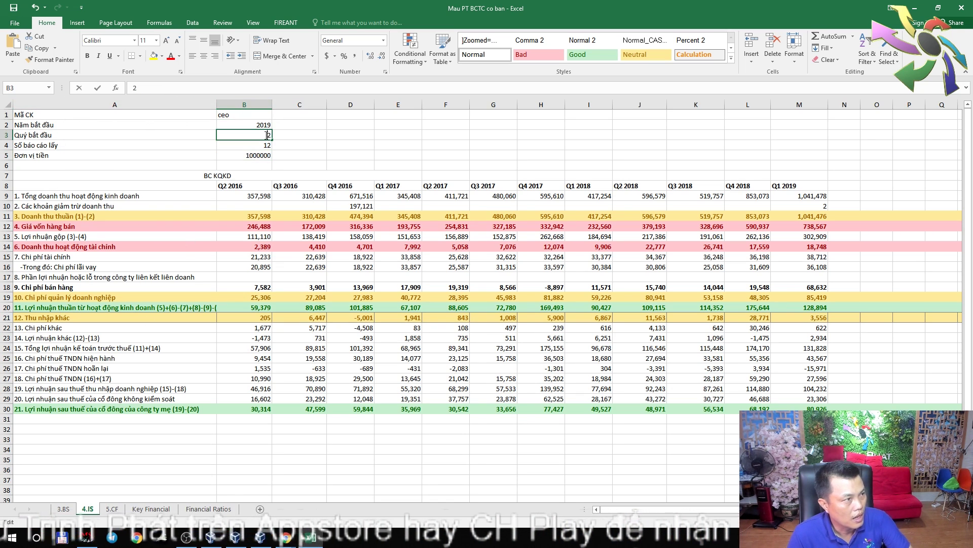
pyautogui.press('BackSpace')
pyautogui.write('0')
pyautogui.press('Return')
# Set the stock code (Mã CK) in cell B1 to amv to load that company's income statement.
pyautogui.doubleClick(238, 115)
pyautogui.write('amv')
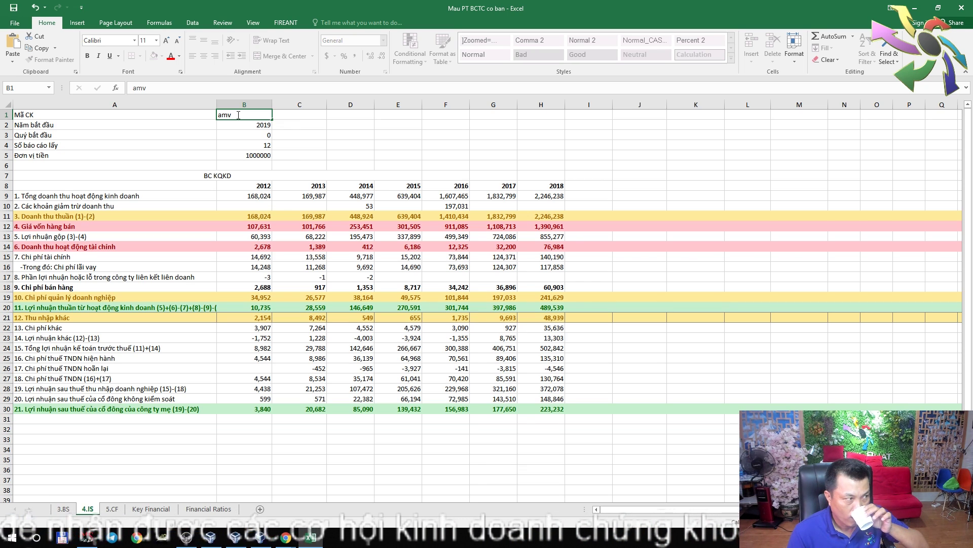
pyautogui.press('Return')
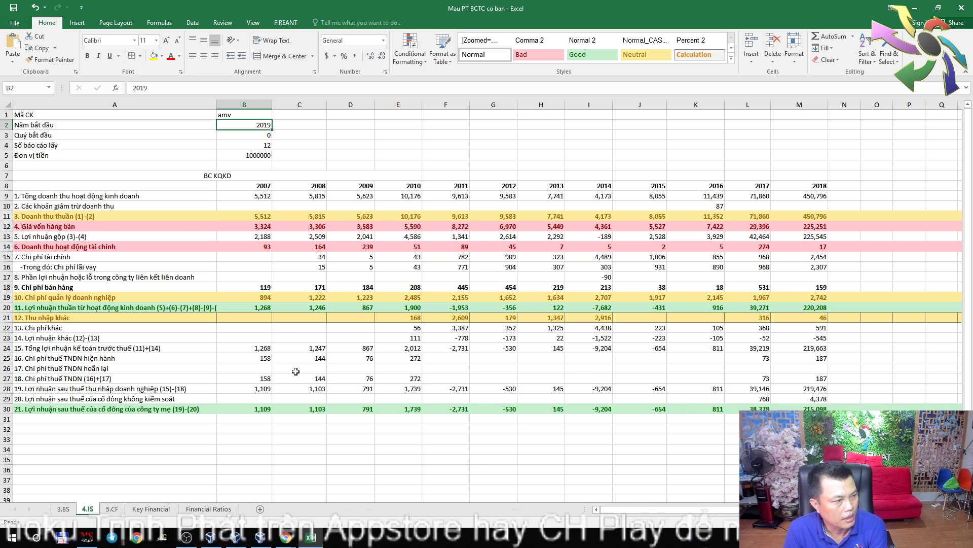
# Look over the amv balance sheet on the 3.BS sheet from its first rows.
pyautogui.click(64, 508)
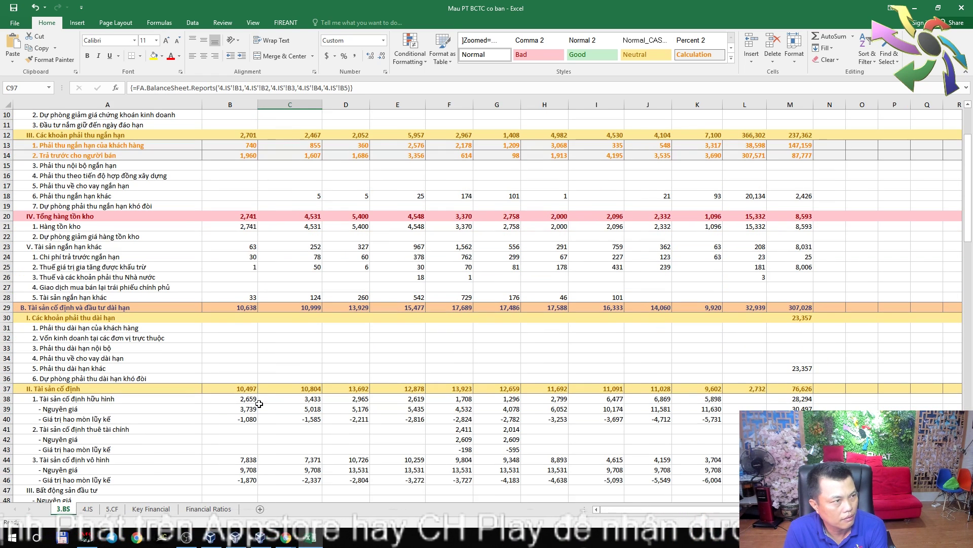
pyautogui.scroll(1, 406, 389)
pyautogui.scroll(2, 407, 388)
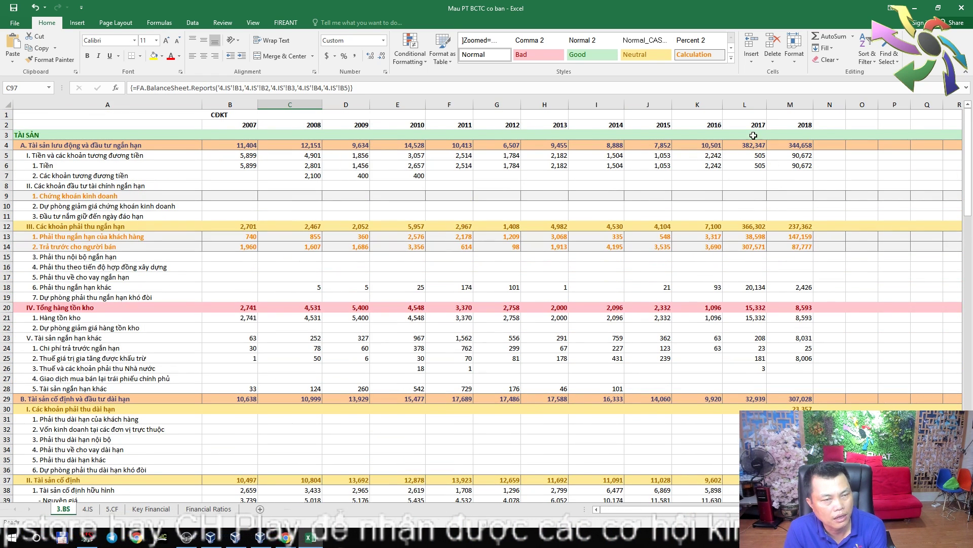
# Return to the 4.IS sheet and set the number of reports (Số báo cáo lấy) to 4.
pyautogui.hotkey('ctrl', 'pagedown')
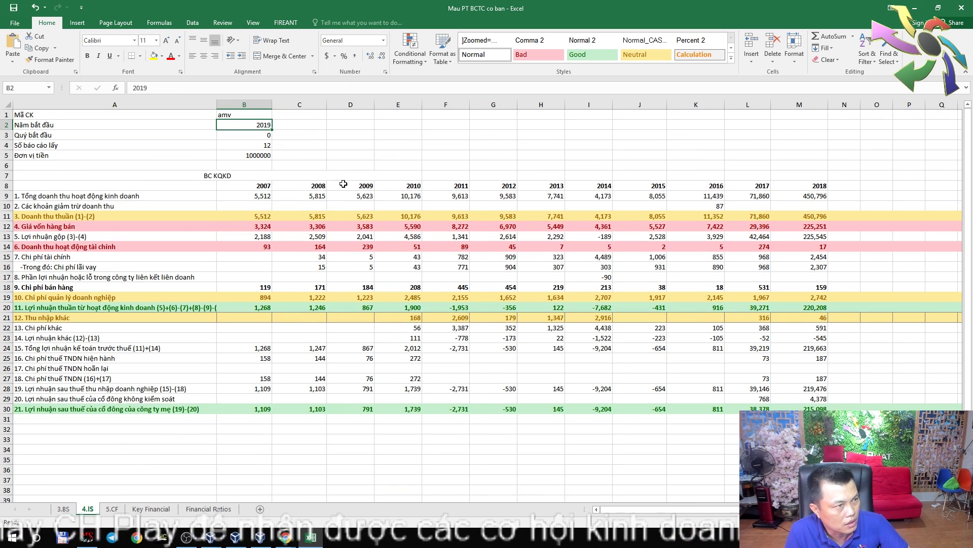
pyautogui.click(267, 147)
pyautogui.doubleClick(266, 147)
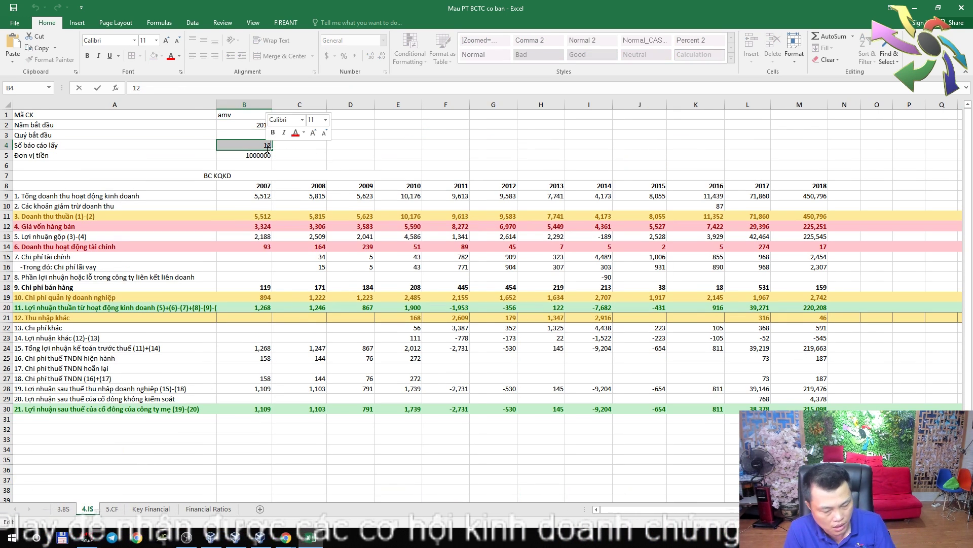
pyautogui.write('4')
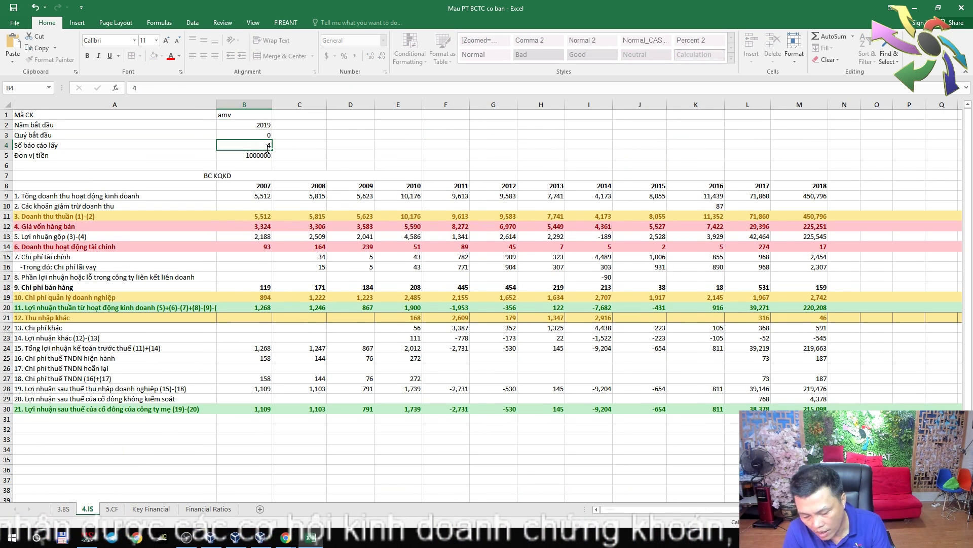
pyautogui.press('Return')
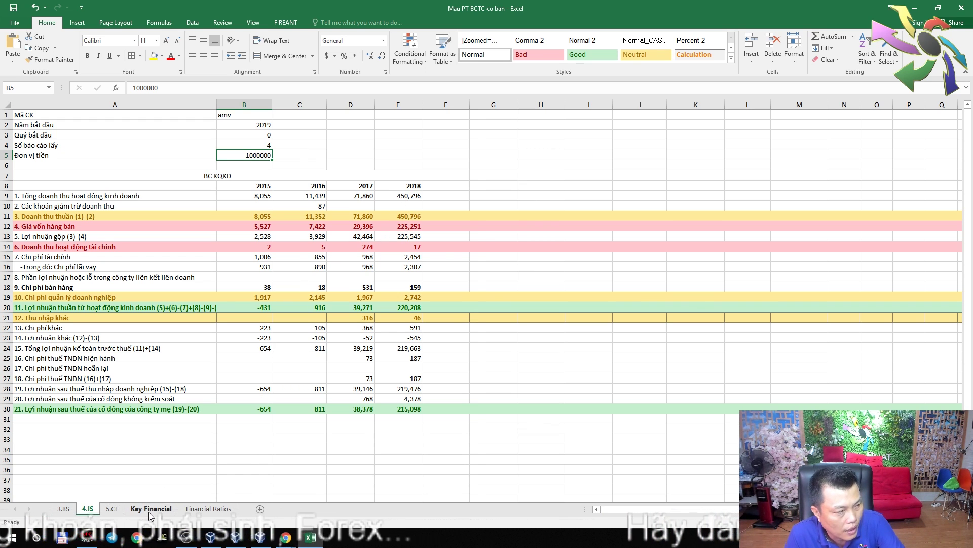
# Review the four-year balance sheet down to the liabilities and the profitability figures on the Key Financial sheet.
pyautogui.click(64, 508)
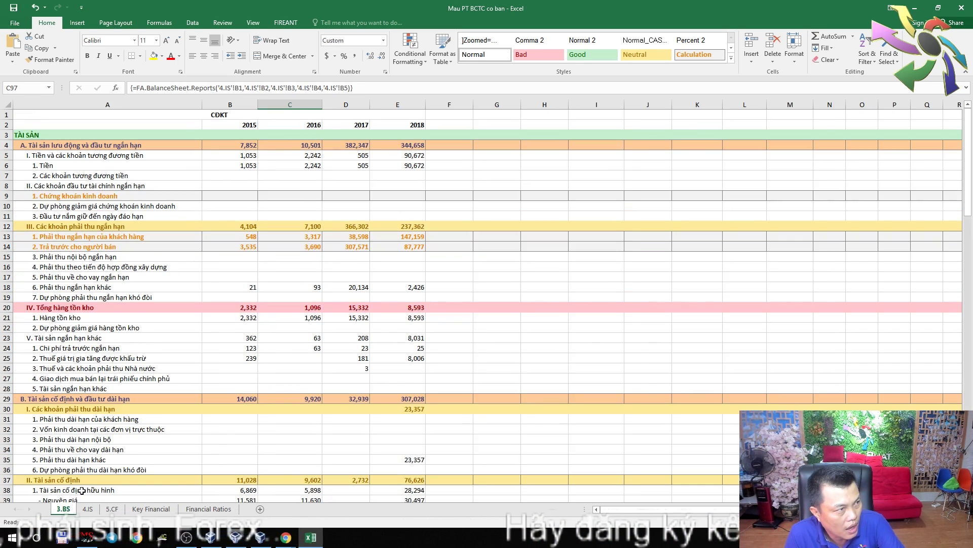
pyautogui.scroll(-13, 371, 364)
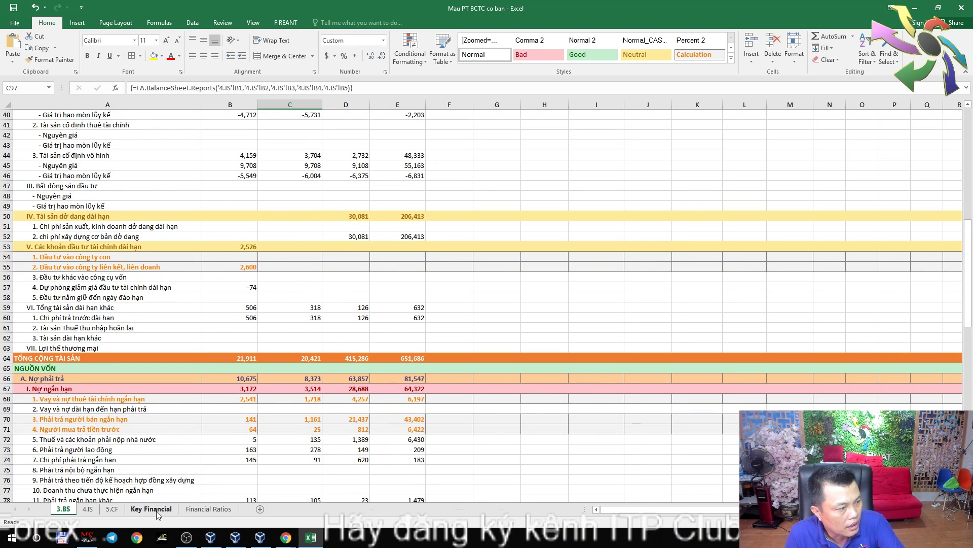
pyautogui.click(152, 509)
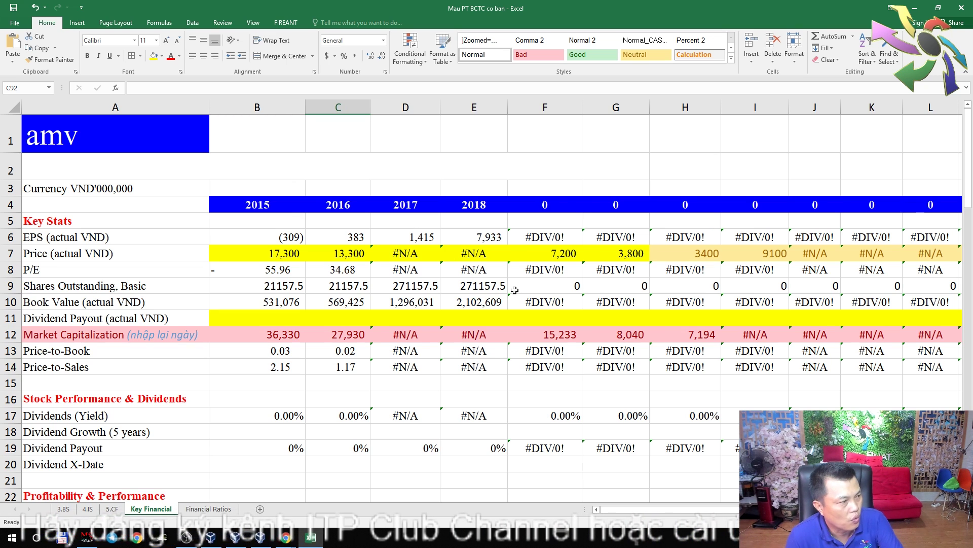
pyautogui.scroll(-3, 513, 289)
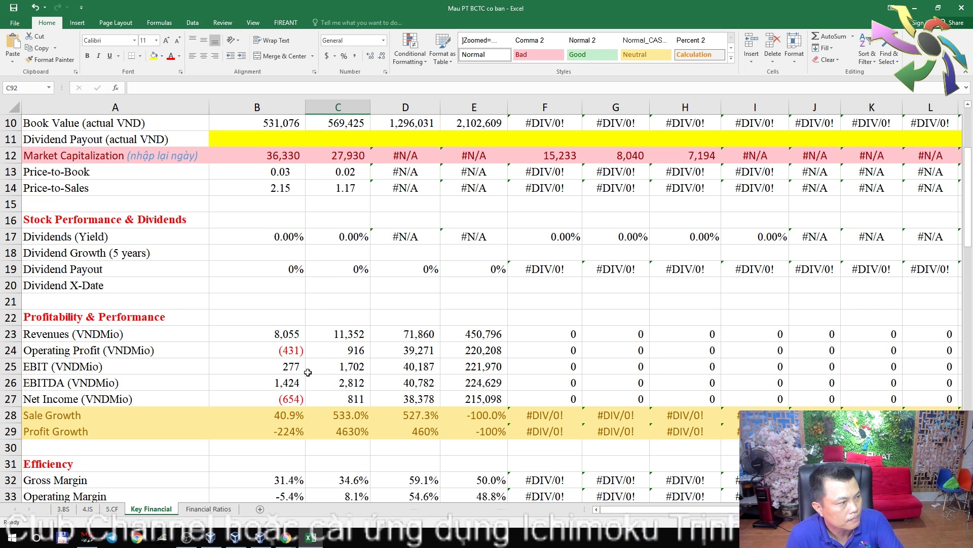
# Review the four-year profitability, efficiency, cash flow, financial strength and working capital figures on the Key Financial sheet.
pyautogui.scroll(-2, 309, 373)
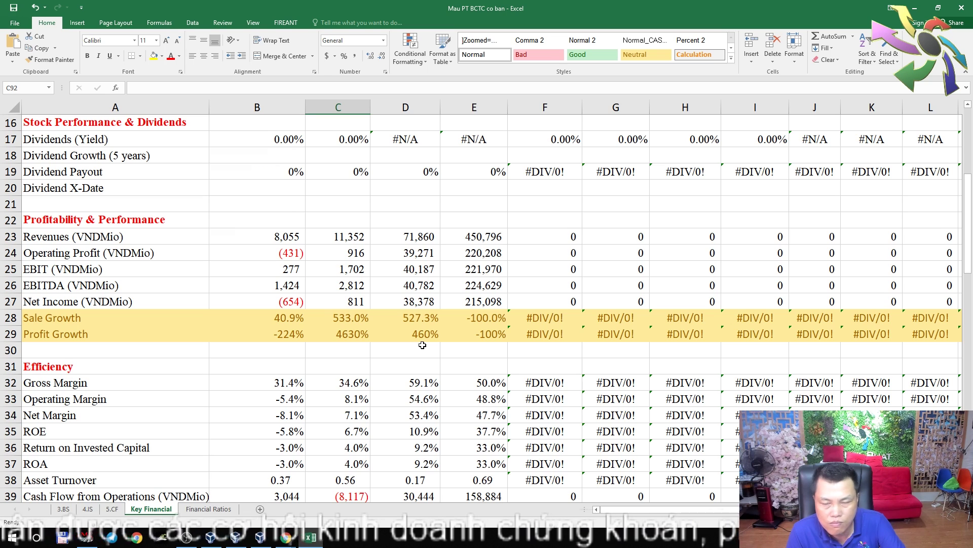
pyautogui.scroll(-1, 403, 339)
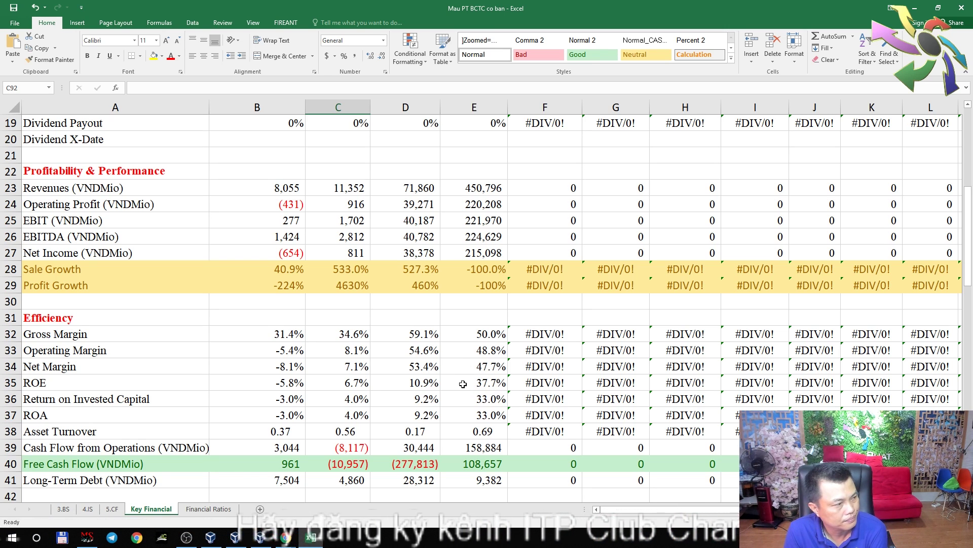
pyautogui.scroll(-2, 481, 425)
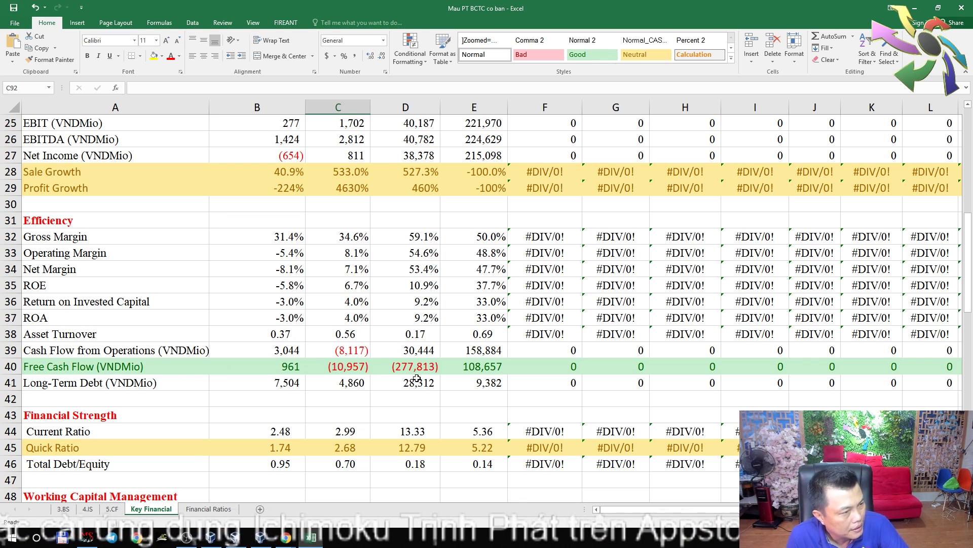
pyautogui.scroll(-1, 283, 388)
pyautogui.scroll(-2, 283, 388)
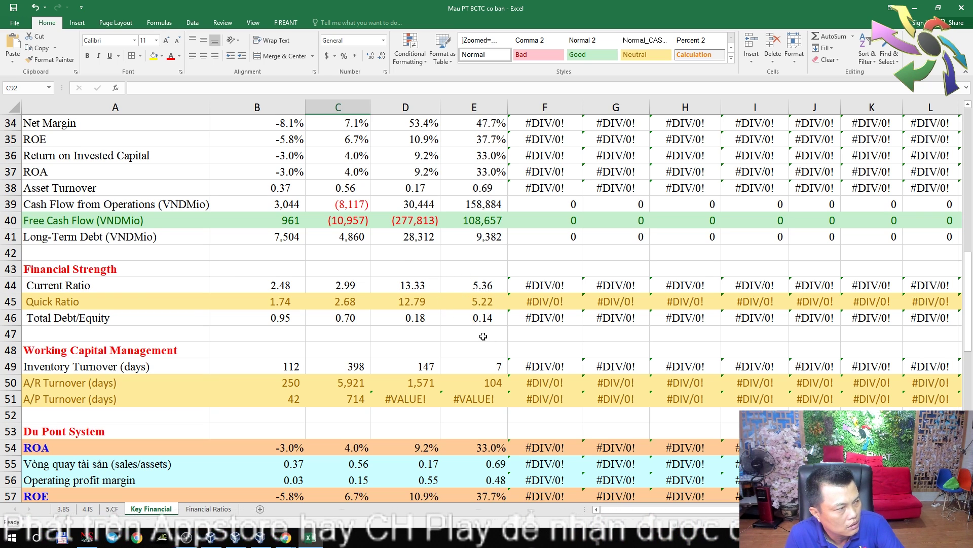
pyautogui.scroll(-1, 485, 339)
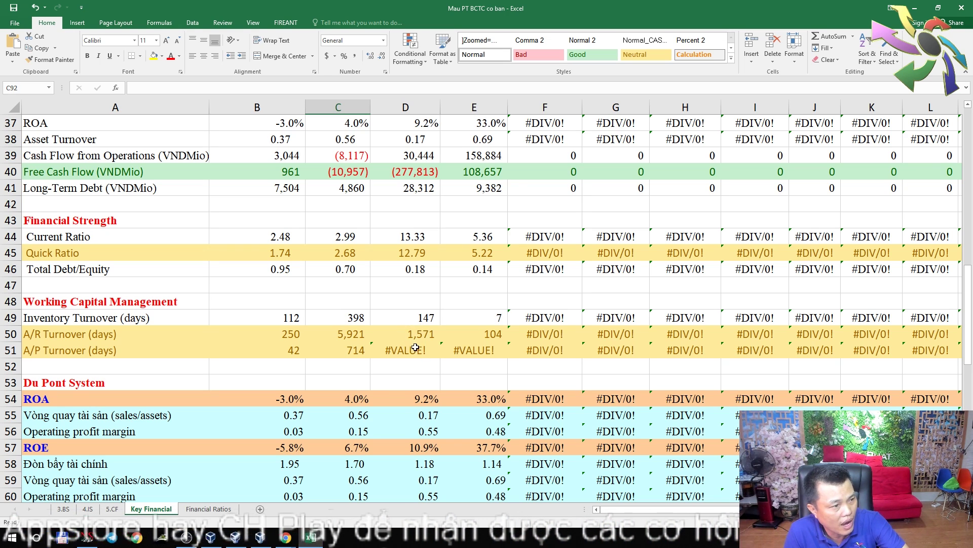
# Examine the Du Pont System, growth capacity, asset and capital structure, and Z Score sections of the Key Financial sheet.
pyautogui.scroll(-2, 407, 397)
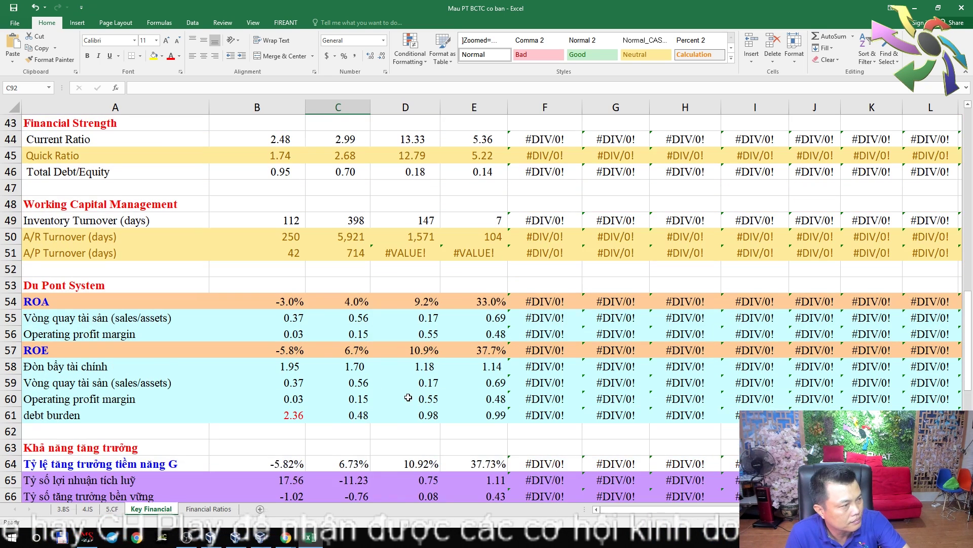
pyautogui.scroll(-1, 371, 366)
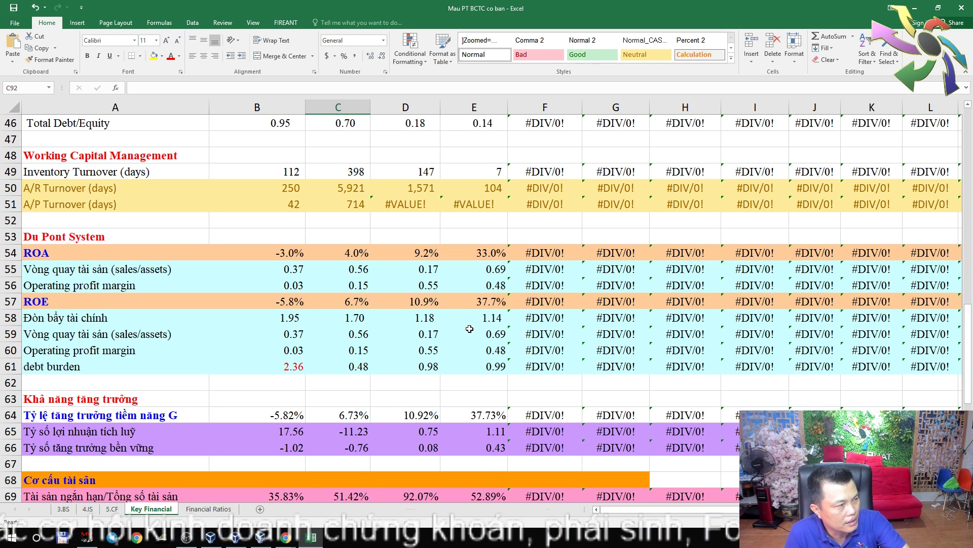
pyautogui.scroll(-1, 469, 328)
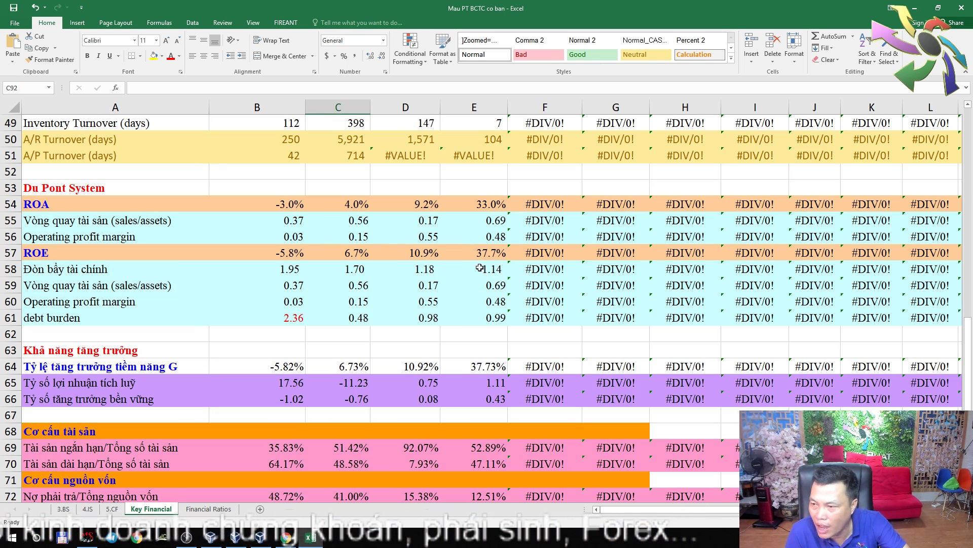
pyautogui.scroll(-3, 470, 362)
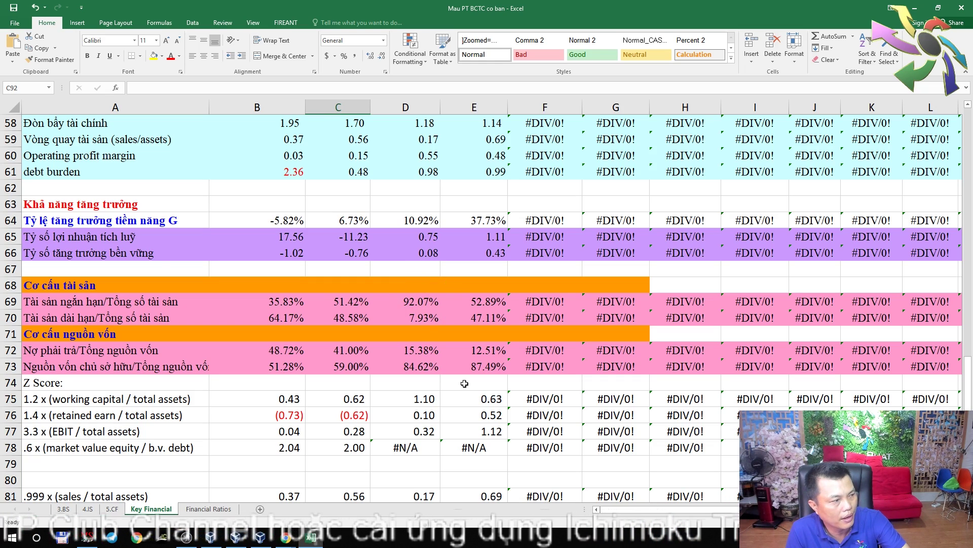
pyautogui.scroll(-2, 489, 397)
pyautogui.scroll(-1, 482, 394)
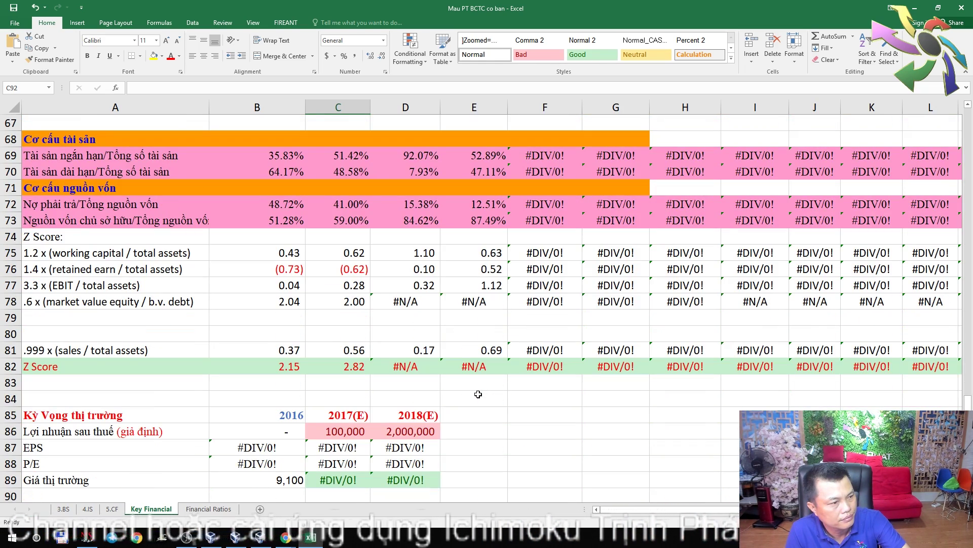
pyautogui.scroll(17, 428, 433)
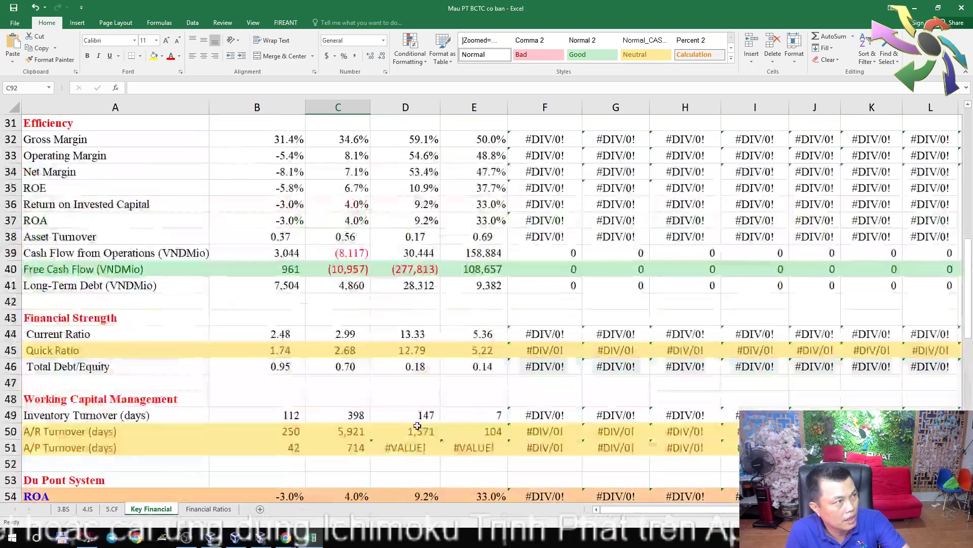
# Open the 3.BS sheet and look over the whole balance sheet from current assets down to owners' equity.
pyautogui.click(63, 508)
pyautogui.scroll(8, 375, 388)
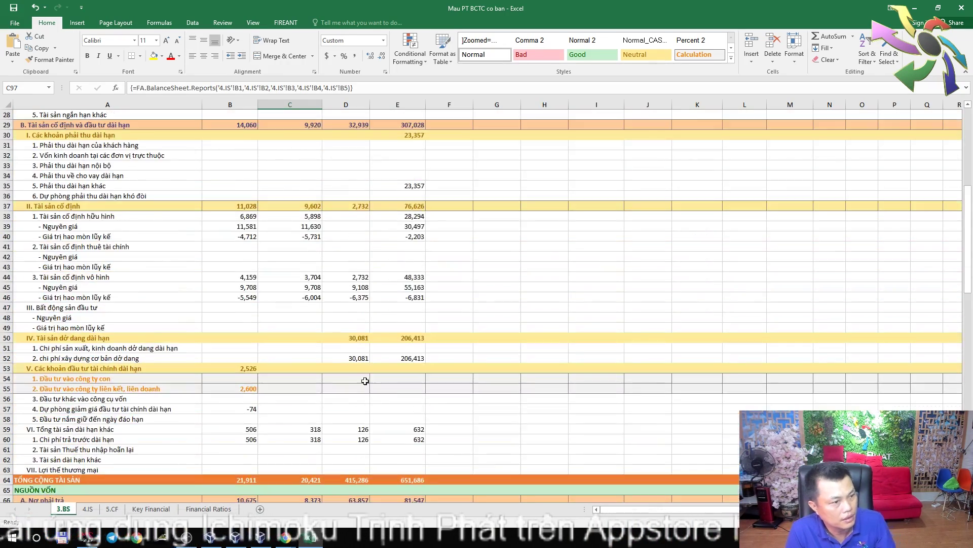
pyautogui.scroll(5, 376, 388)
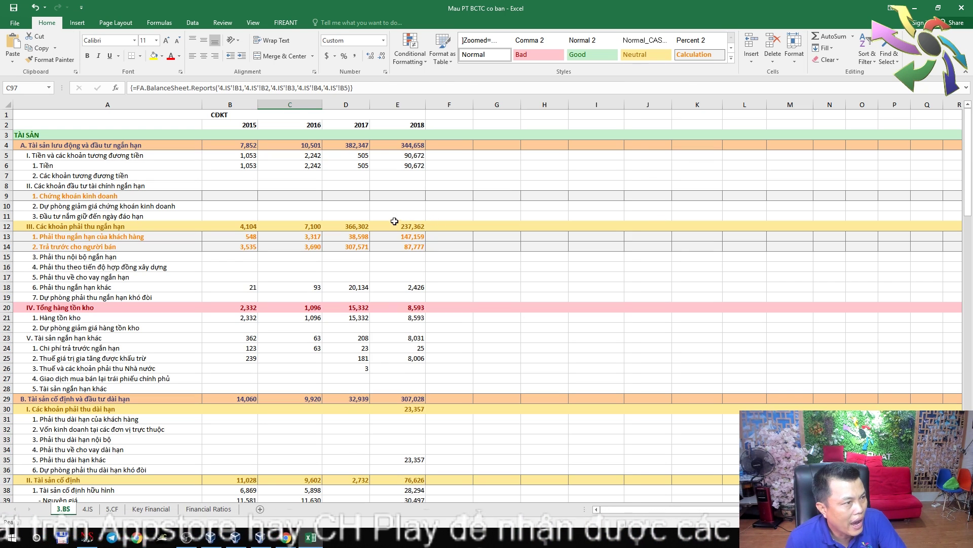
pyautogui.scroll(-15, 427, 236)
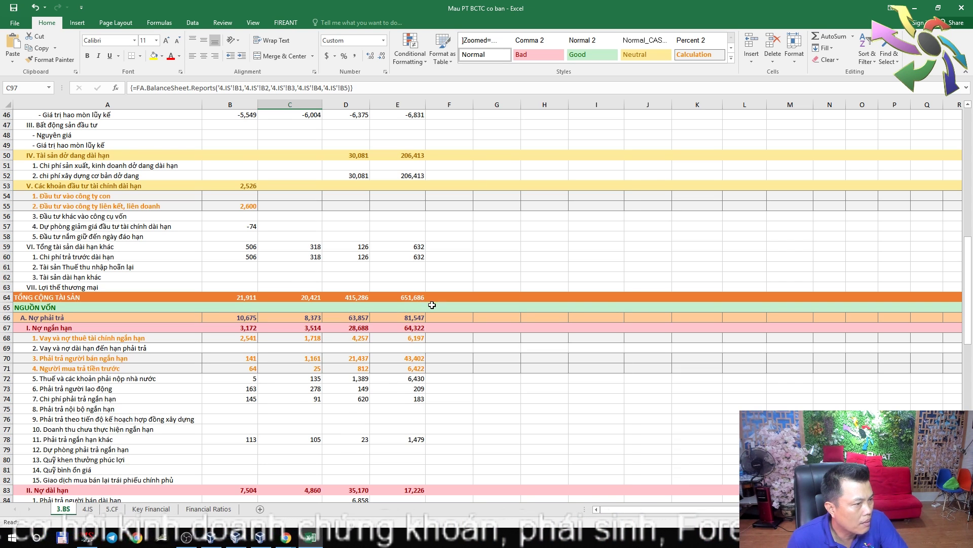
pyautogui.scroll(-9, 425, 306)
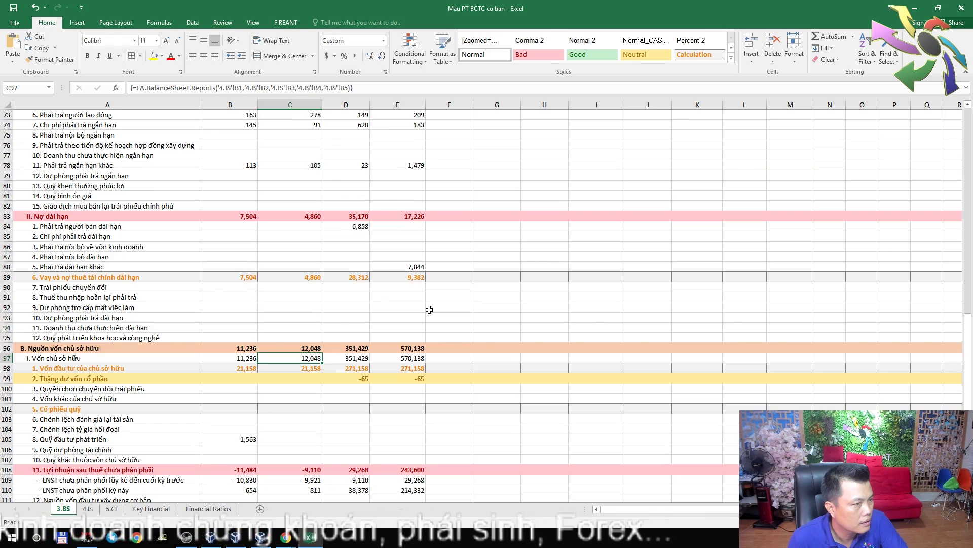
pyautogui.scroll(20, 429, 309)
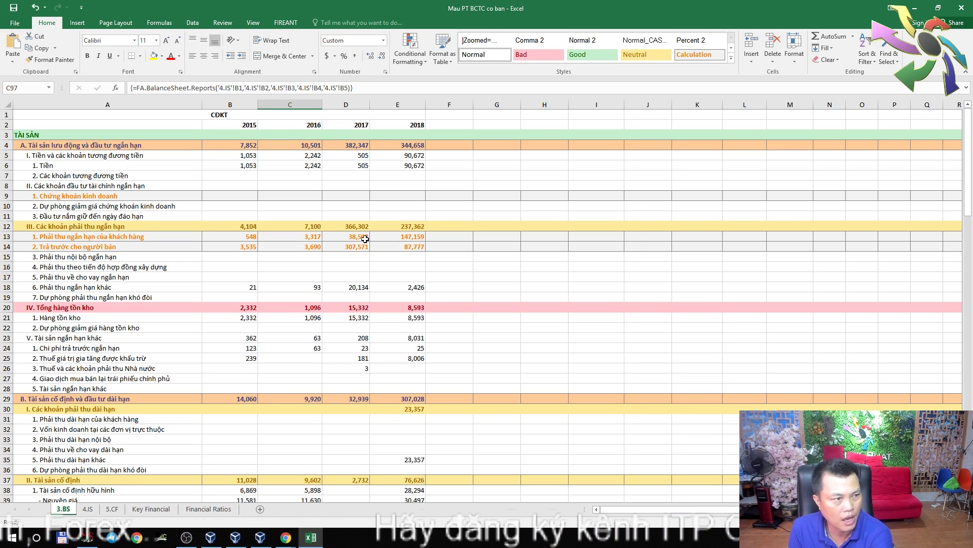
# Compare the 2017 and 2018 short-term customer receivables and prepayments to suppliers in rows 13 and 14.
pyautogui.click(407, 238)
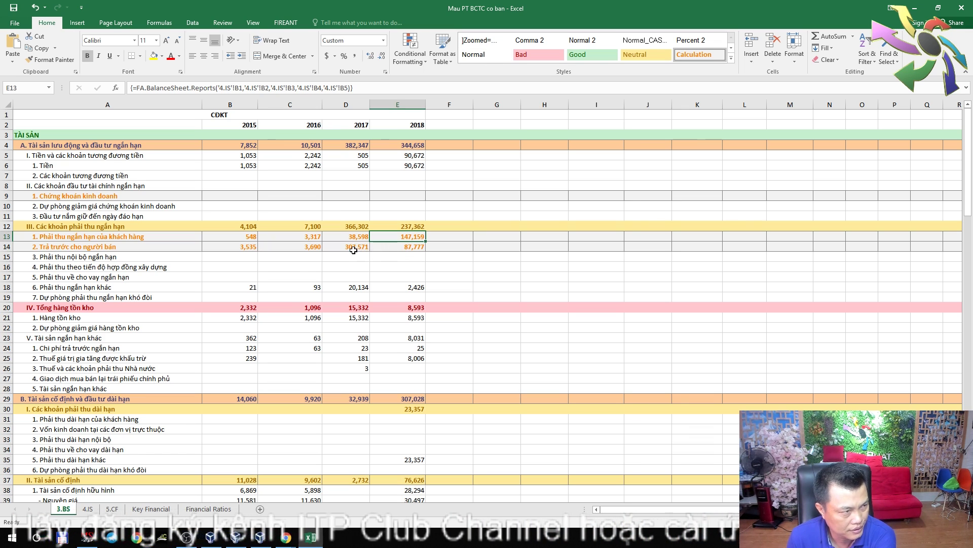
pyautogui.click(399, 248)
pyautogui.click(368, 248)
pyautogui.click(394, 247)
pyautogui.click(332, 248)
pyautogui.click(388, 246)
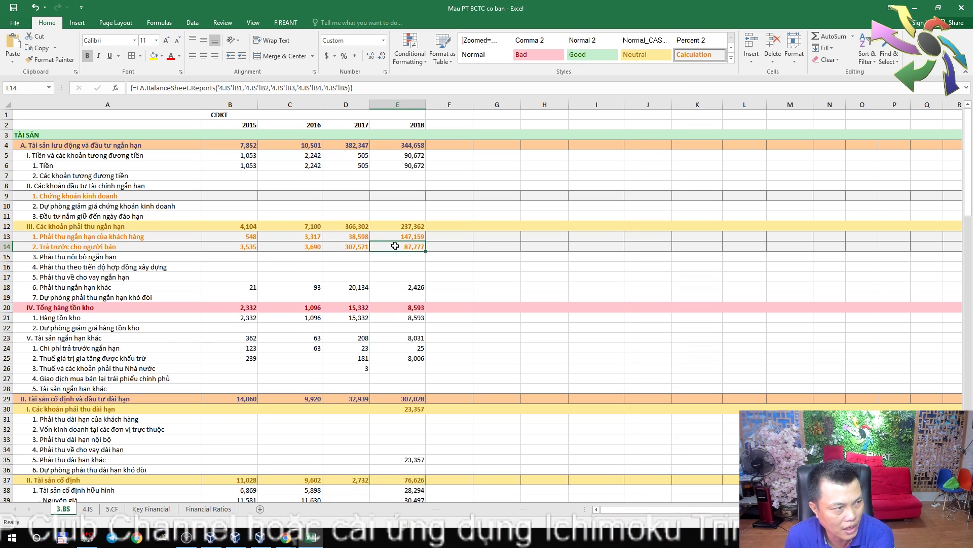
pyautogui.click(344, 249)
pyautogui.click(399, 247)
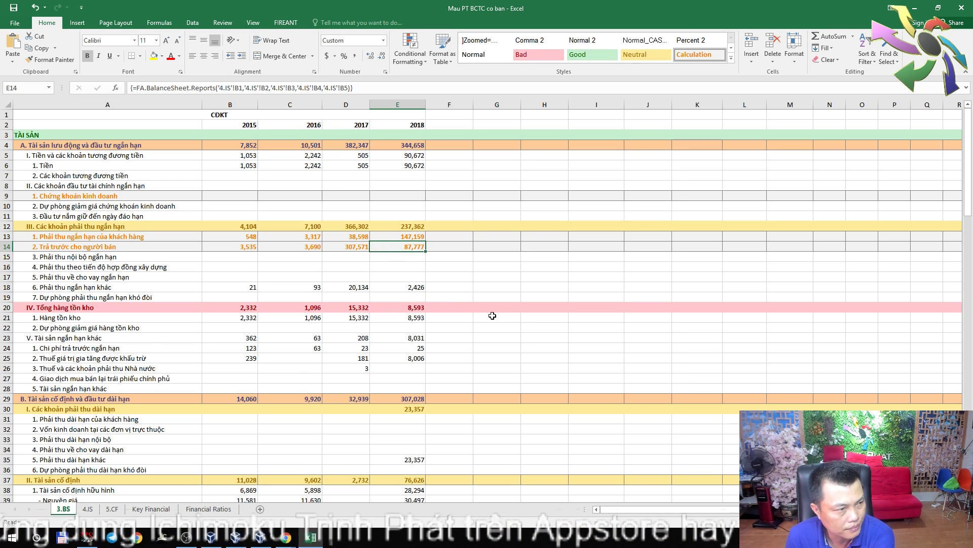
# Examine the 2018 fixed and long-term assets, including tangible and intangible assets, accumulated depreciation and construction in progress.
pyautogui.scroll(-1, 464, 312)
pyautogui.scroll(-2, 447, 304)
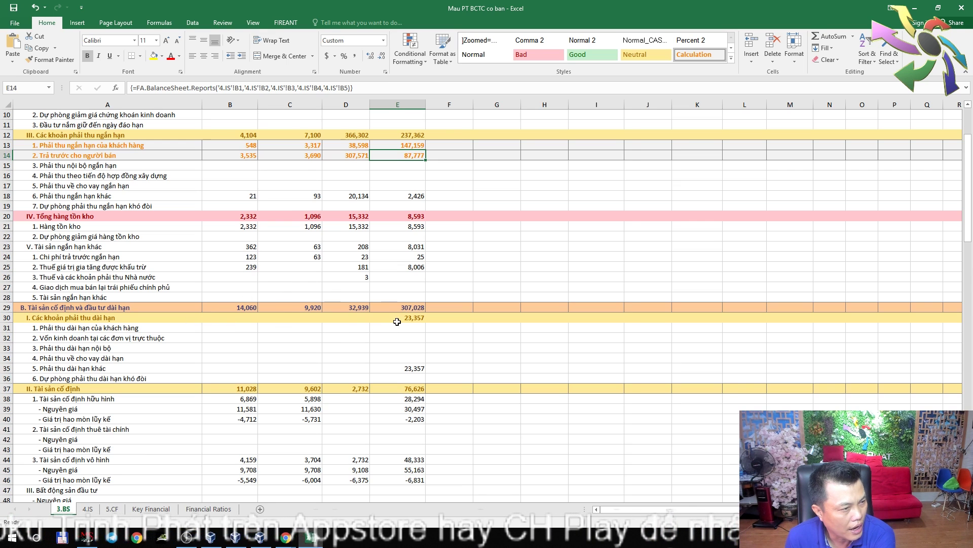
pyautogui.click(341, 310)
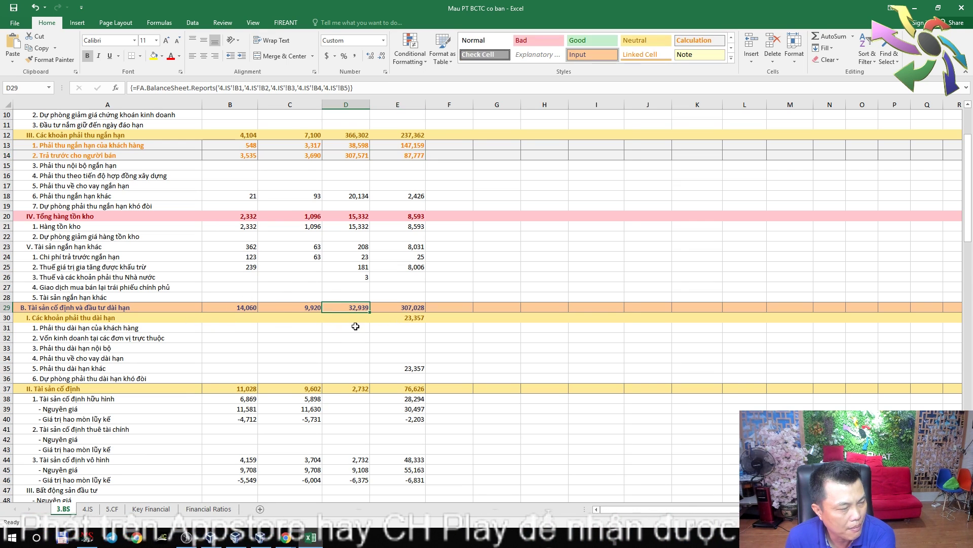
pyautogui.click(412, 309)
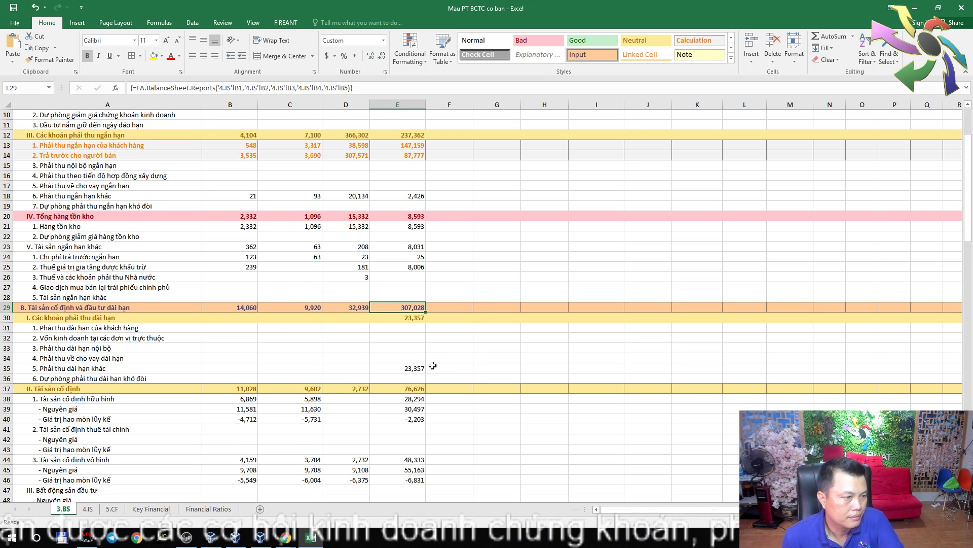
pyautogui.scroll(-3, 431, 366)
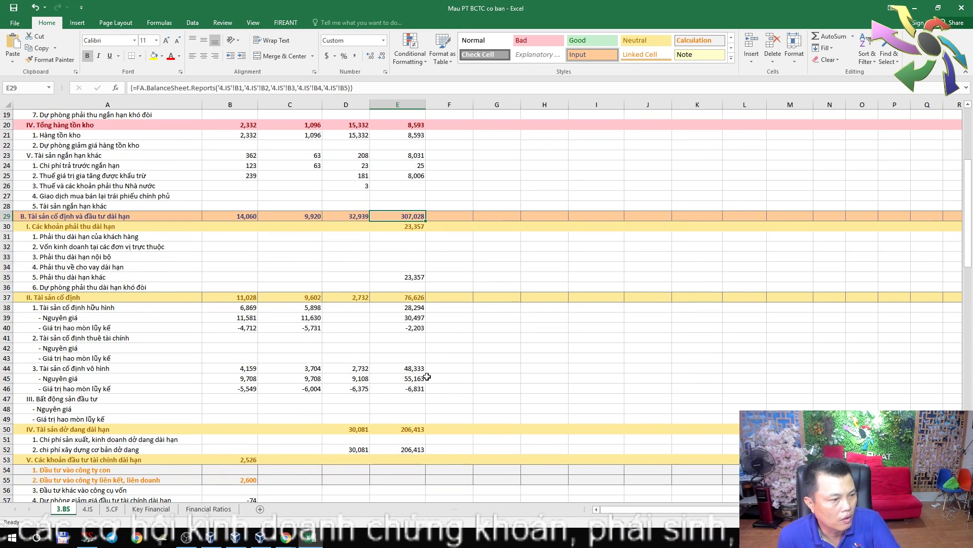
pyautogui.click(416, 452)
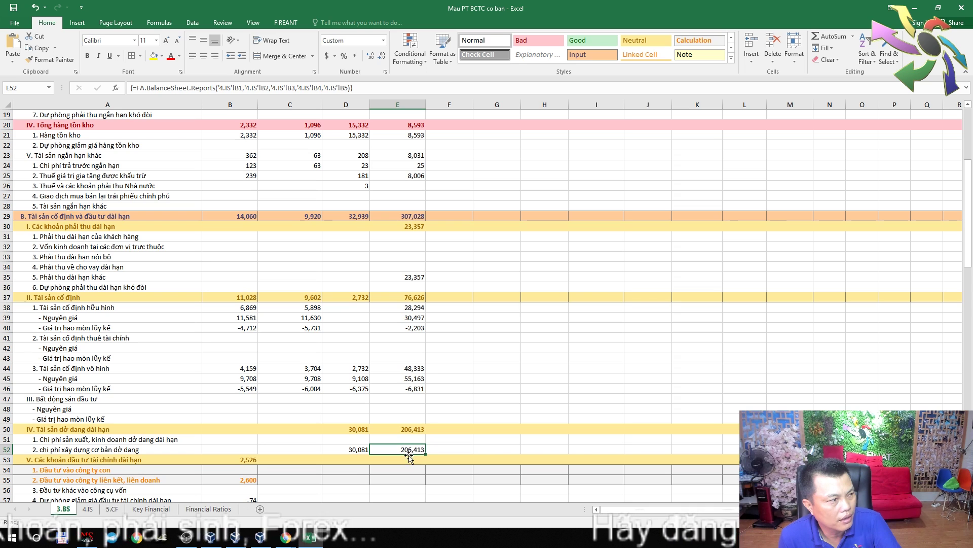
pyautogui.click(412, 297)
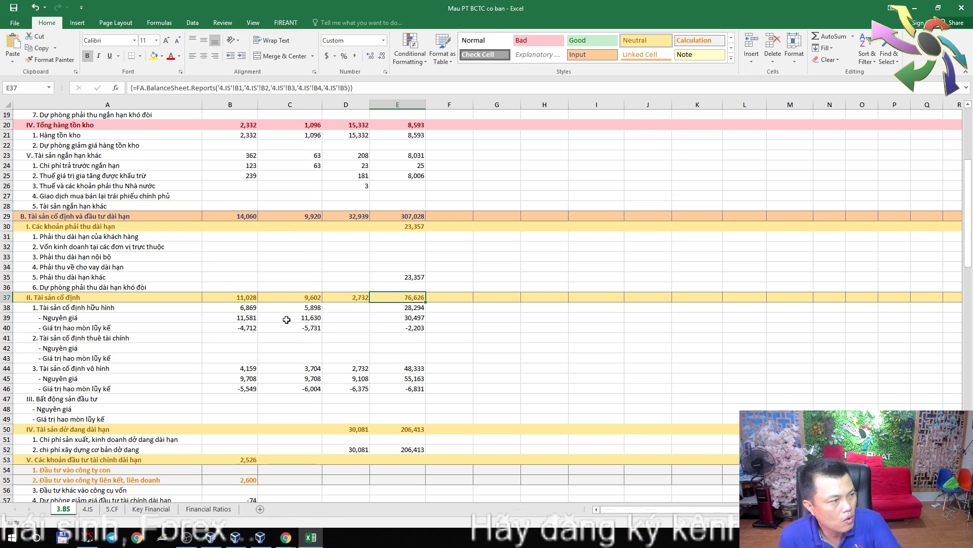
pyautogui.click(411, 328)
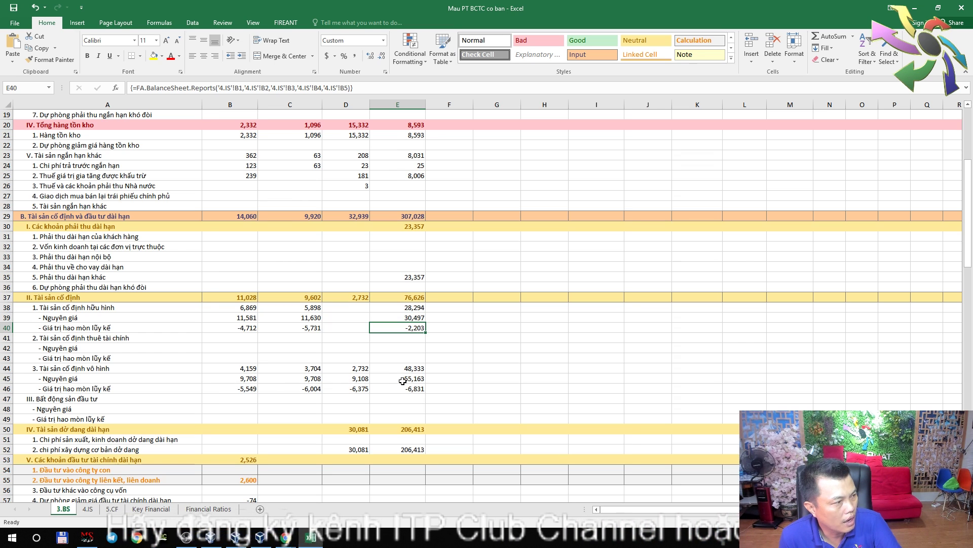
pyautogui.click(422, 371)
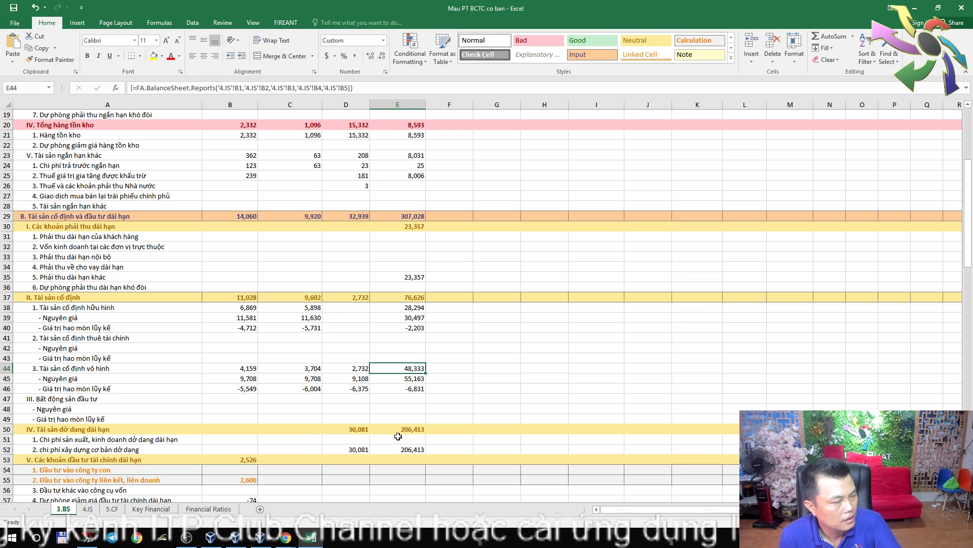
pyautogui.click(415, 391)
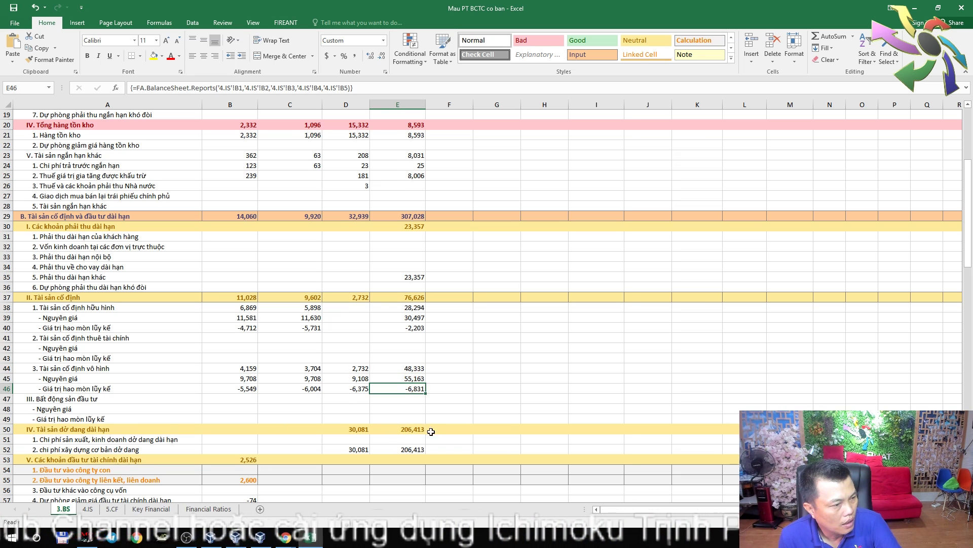
pyautogui.click(414, 431)
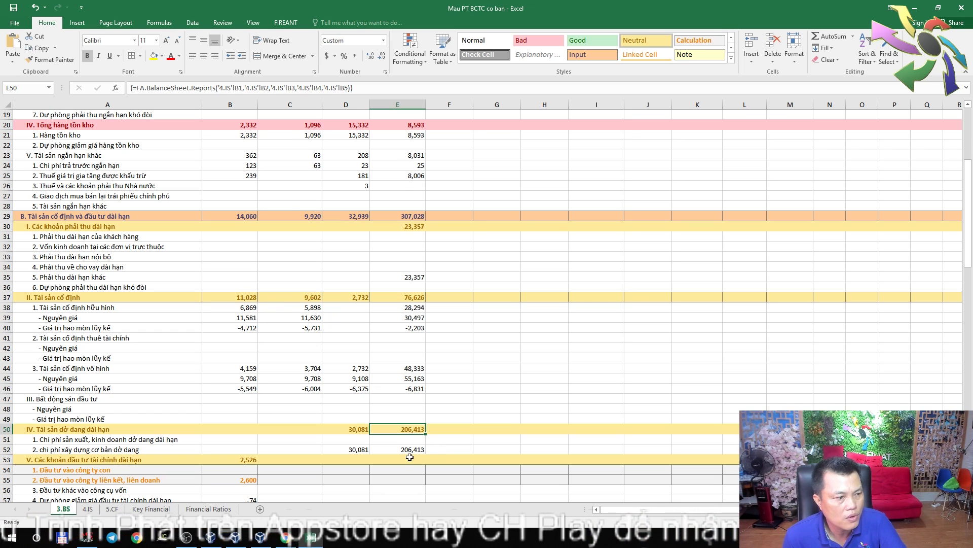
# Review the long-term financial investments, other long-term assets, total assets and short-term liabilities on the balance sheet.
pyautogui.scroll(-1, 430, 451)
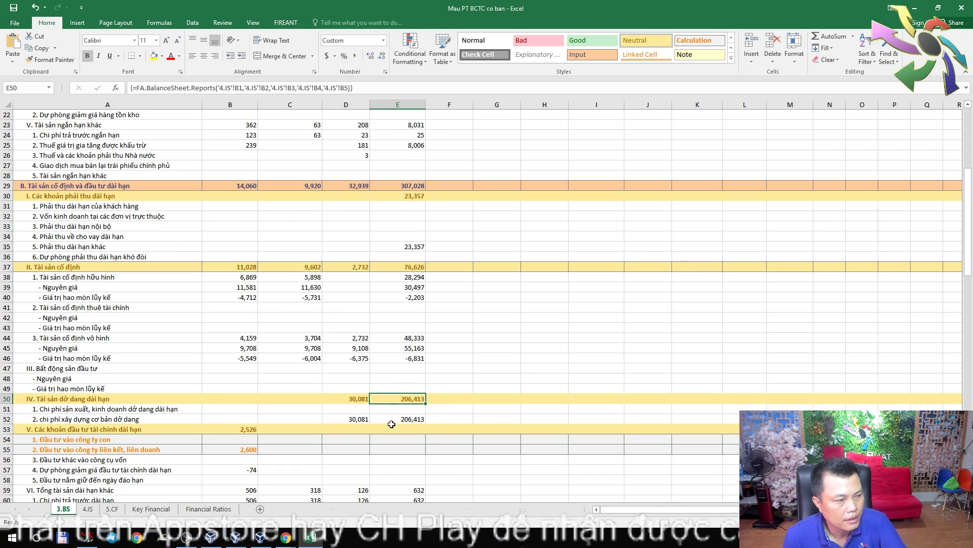
pyautogui.scroll(-2, 434, 451)
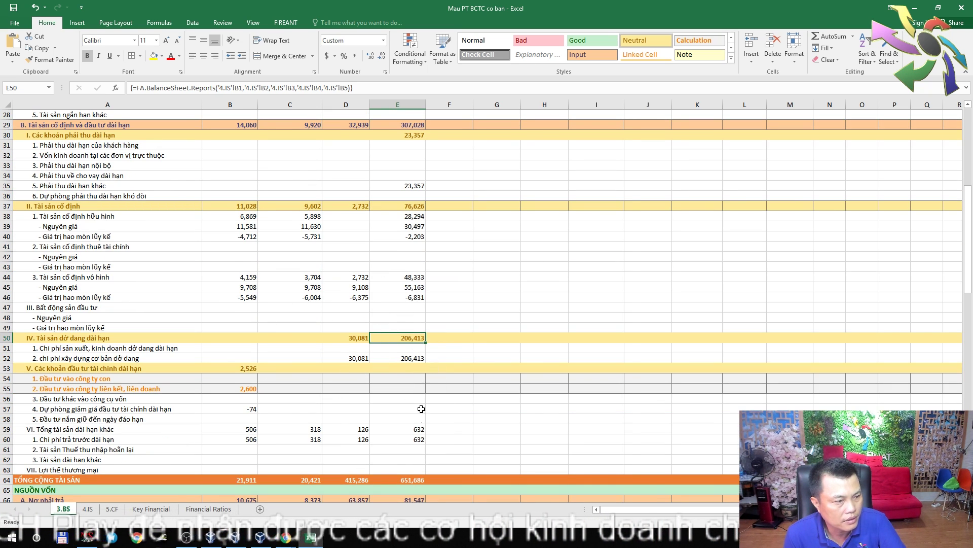
pyautogui.scroll(-1, 393, 416)
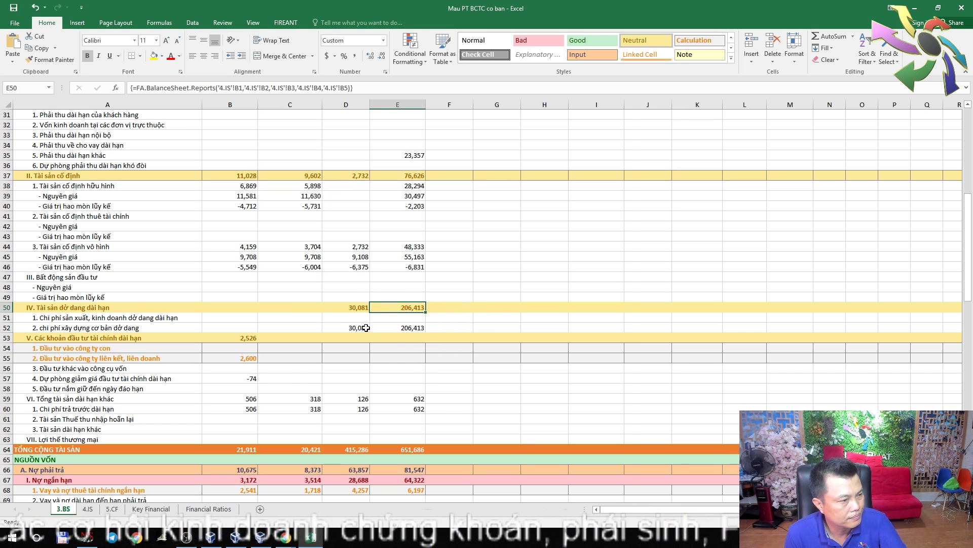
pyautogui.scroll(-2, 390, 357)
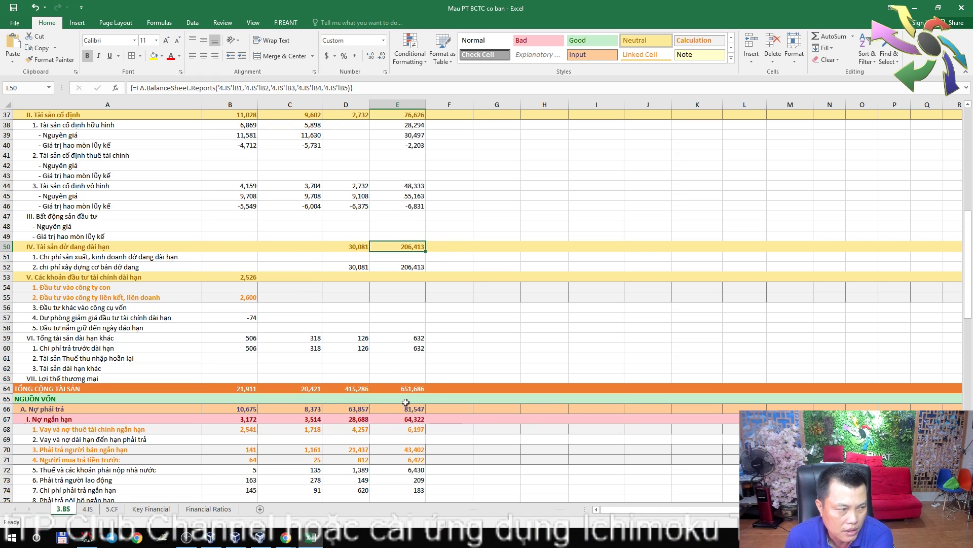
pyautogui.scroll(-3, 407, 402)
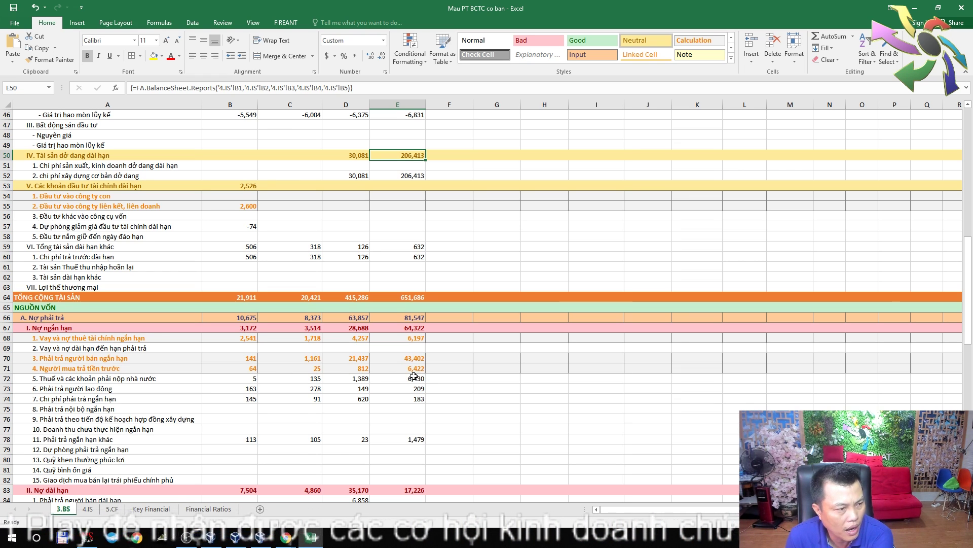
pyautogui.scroll(-1, 405, 373)
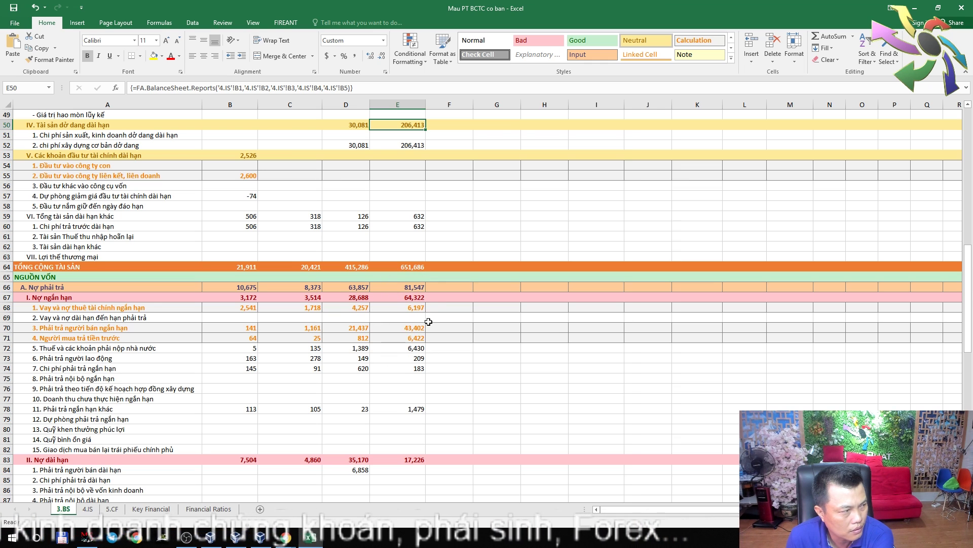
# Review the short-term and long-term liabilities on the balance sheet, continuing down to the owners' equity section.
pyautogui.scroll(-2, 438, 369)
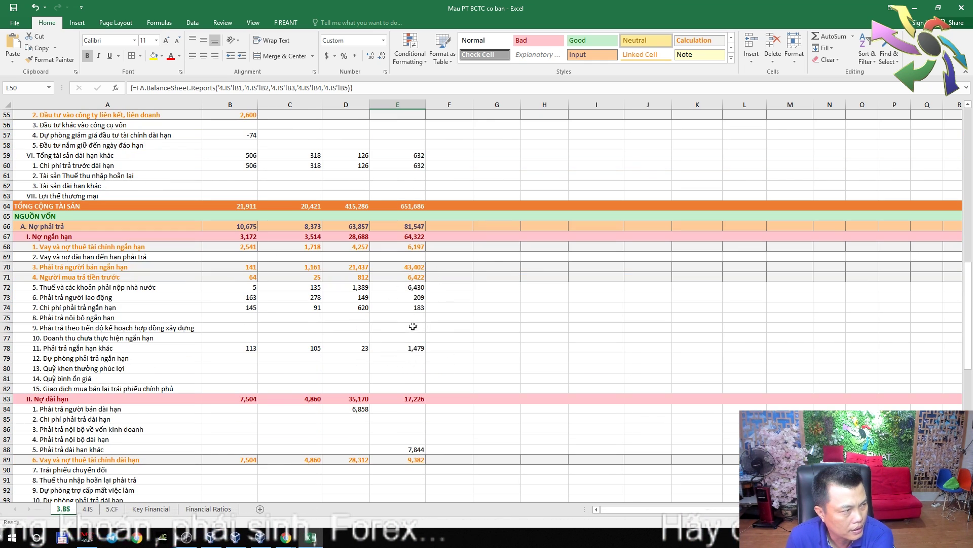
pyautogui.scroll(-1, 452, 357)
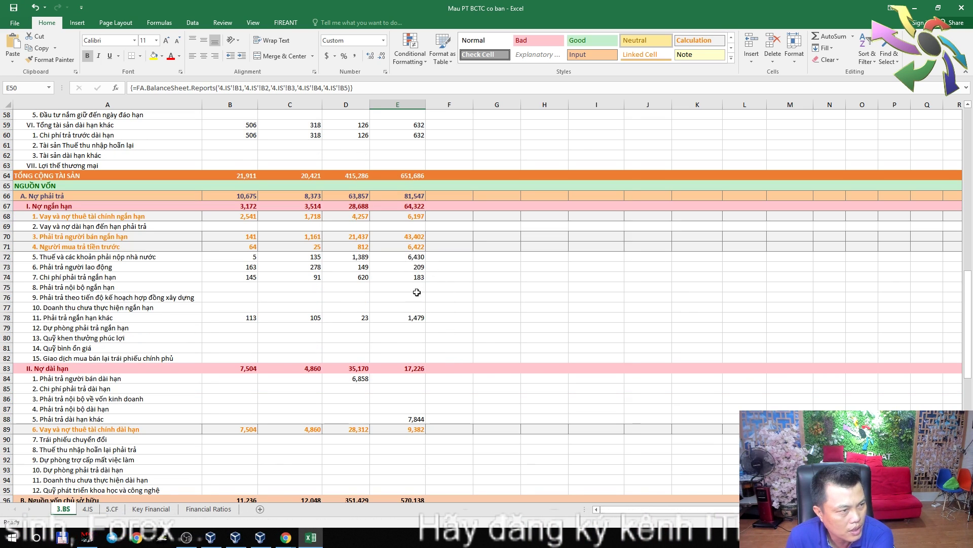
pyautogui.scroll(-1, 416, 341)
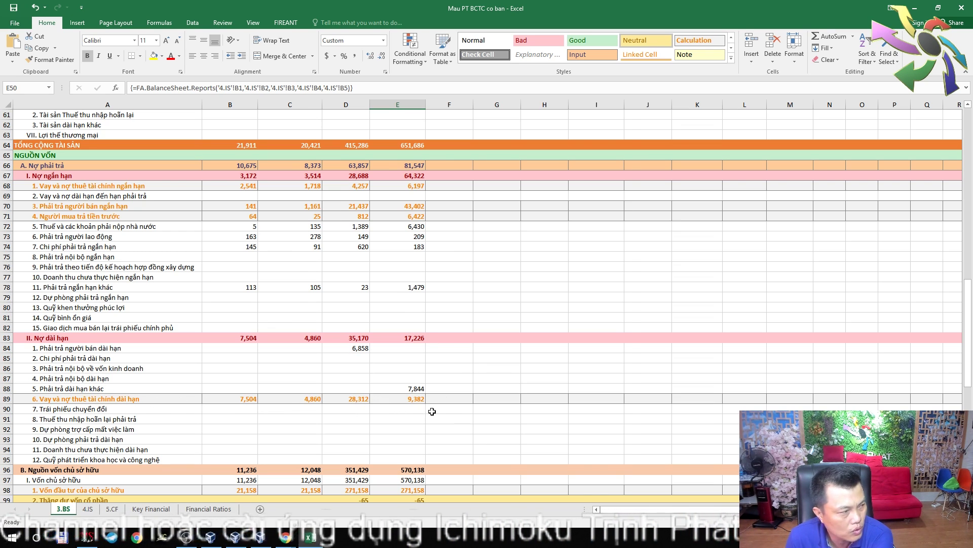
pyautogui.scroll(-1, 445, 406)
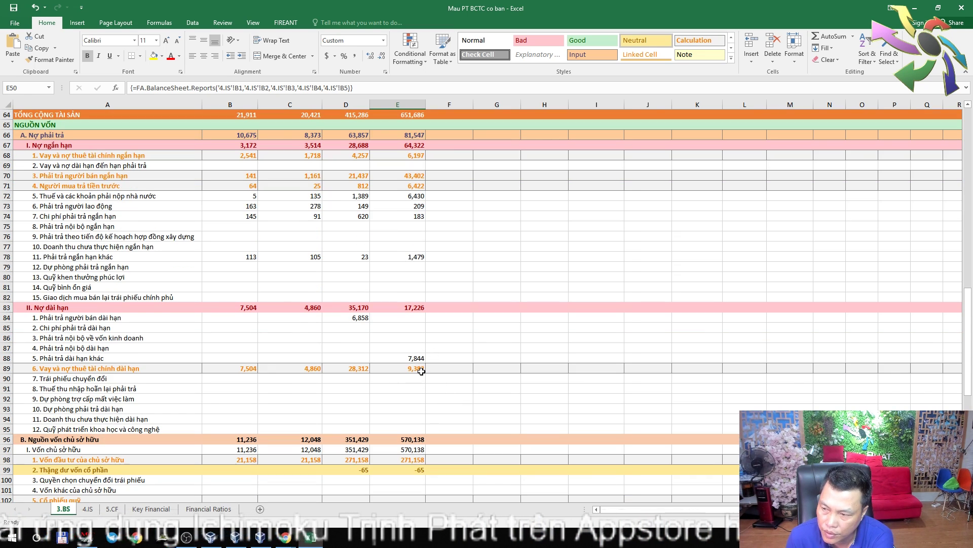
pyautogui.scroll(-2, 419, 376)
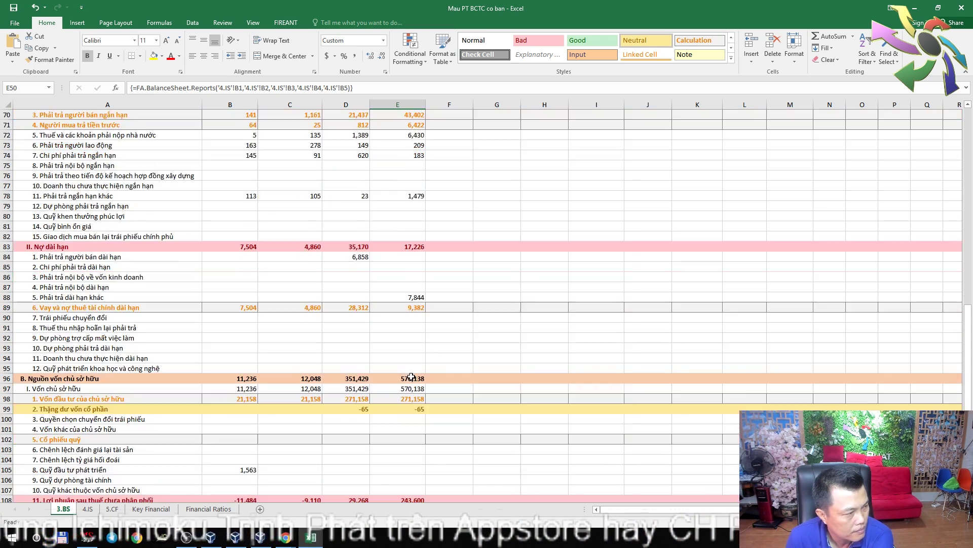
pyautogui.scroll(-1, 427, 429)
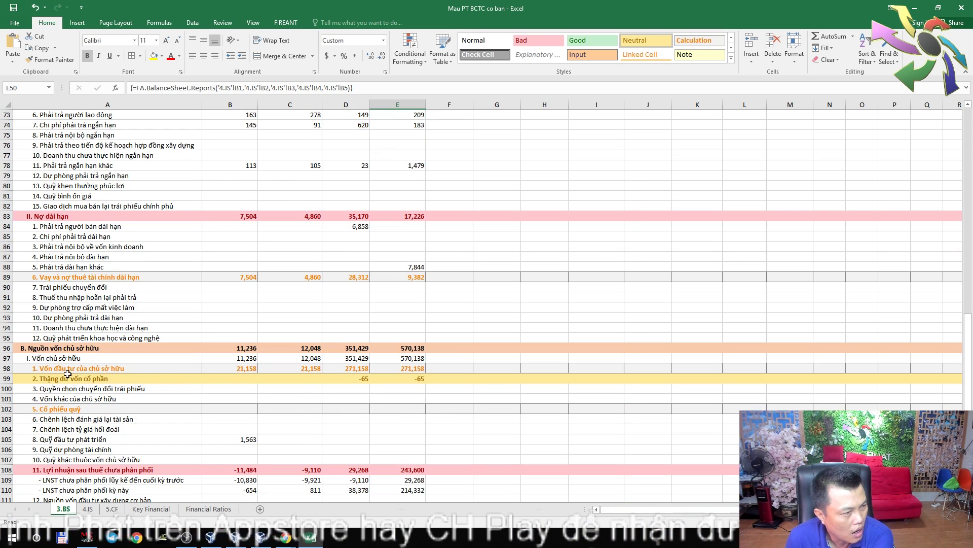
# Compare the 2016 and 2017 owners' invested capital in row 98 of the balance sheet.
pyautogui.click(358, 371)
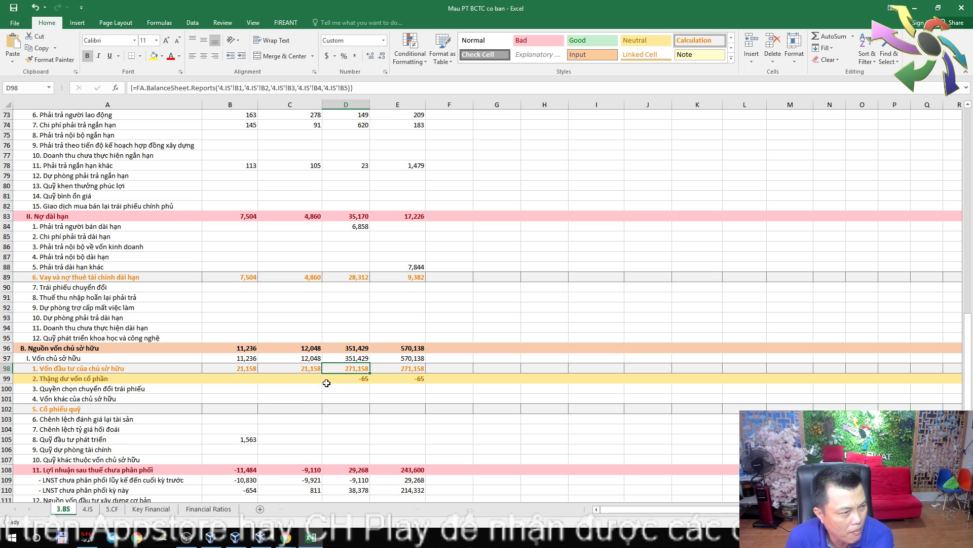
pyautogui.click(292, 372)
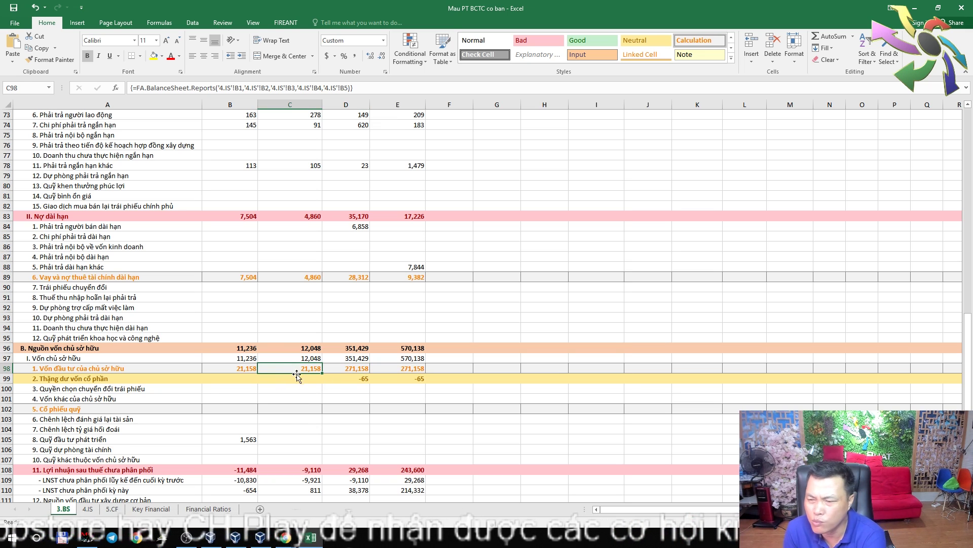
pyautogui.click(355, 371)
pyautogui.click(304, 372)
pyautogui.click(349, 373)
pyautogui.click(311, 371)
pyautogui.click(349, 370)
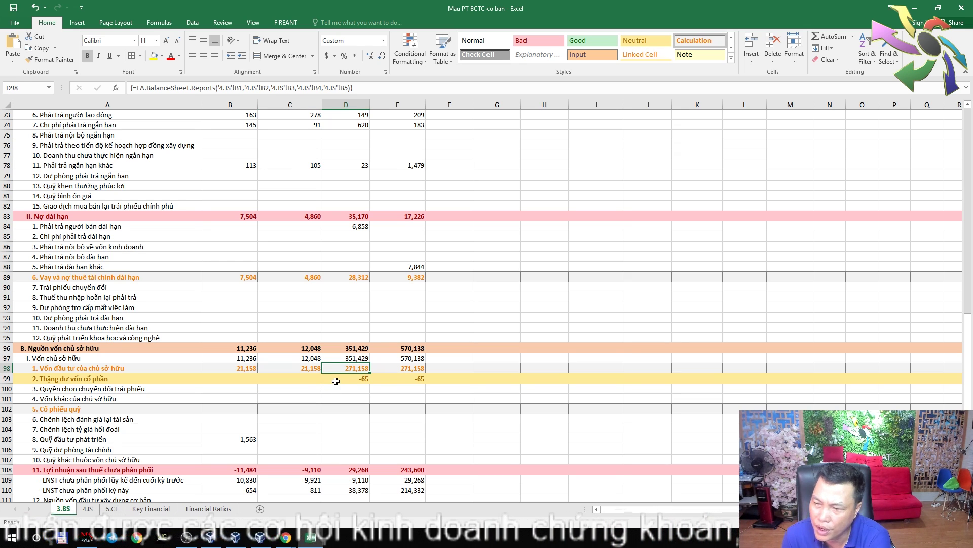
pyautogui.click(299, 373)
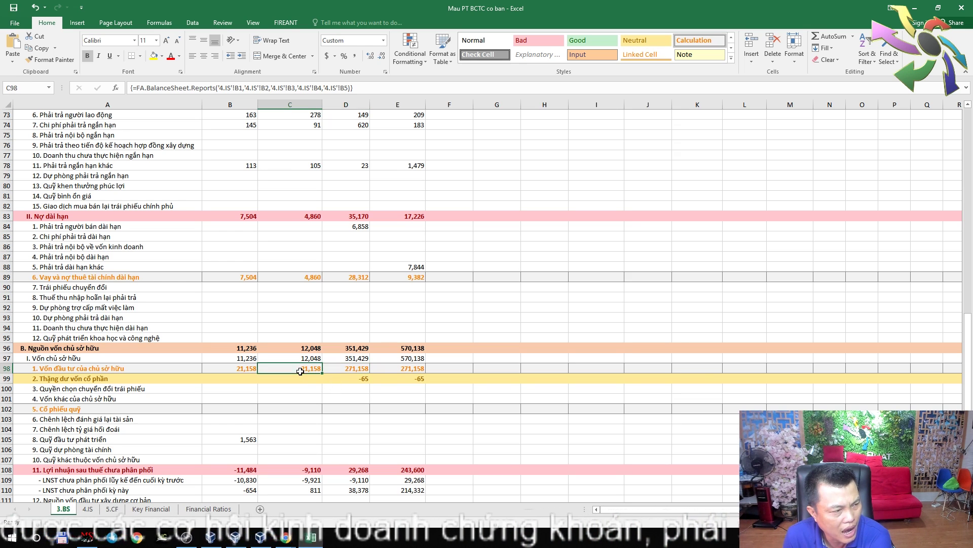
pyautogui.click(343, 374)
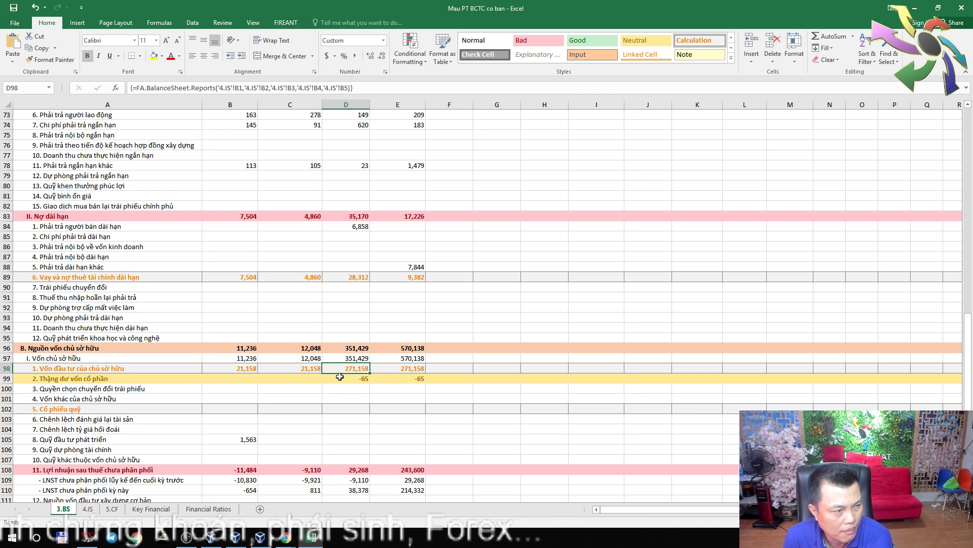
# Compare the 2017 and 2018 owners' invested capital in row 98 of the balance sheet.
pyautogui.click(394, 373)
pyautogui.click(356, 372)
pyautogui.click(406, 369)
pyautogui.click(361, 369)
pyautogui.click(407, 367)
# Examine the 2018 undistributed after-tax profit, its current-period part and the non-controlling shareholders' interest in rows 108 to 113.
pyautogui.scroll(-2, 456, 385)
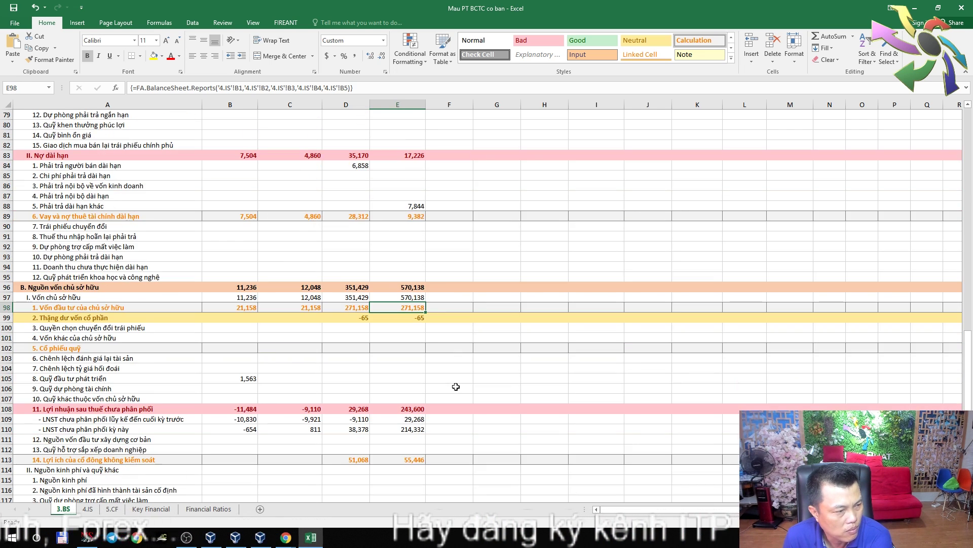
pyautogui.scroll(-2, 456, 386)
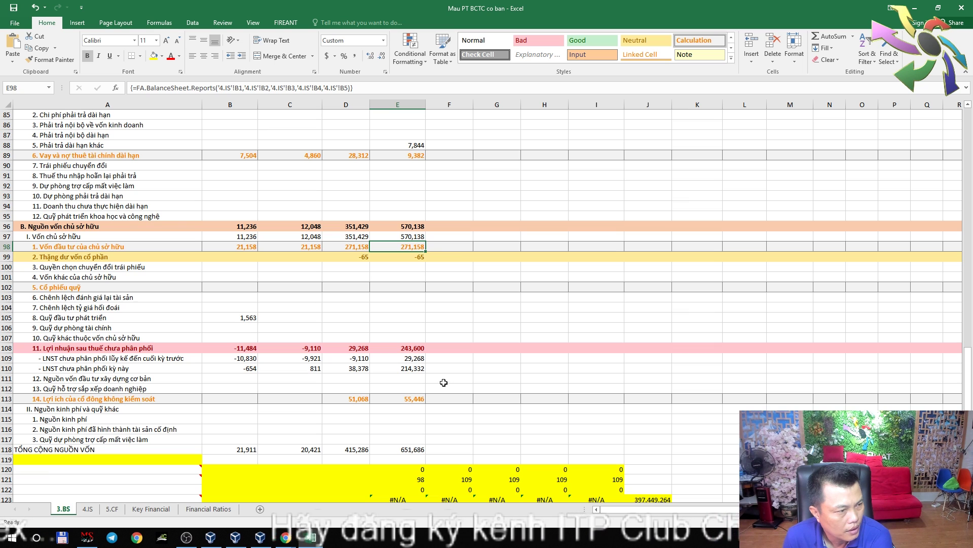
pyautogui.click(415, 350)
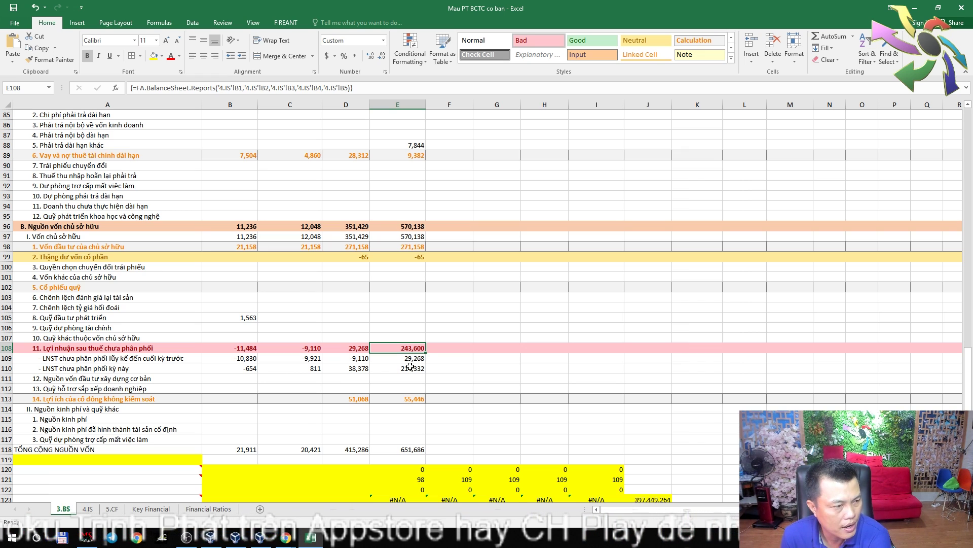
pyautogui.click(420, 409)
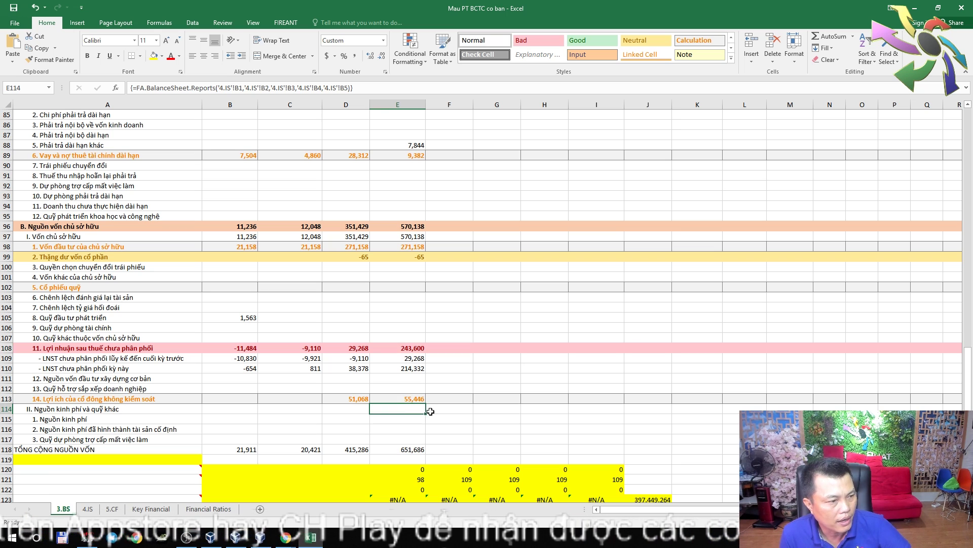
pyautogui.click(416, 400)
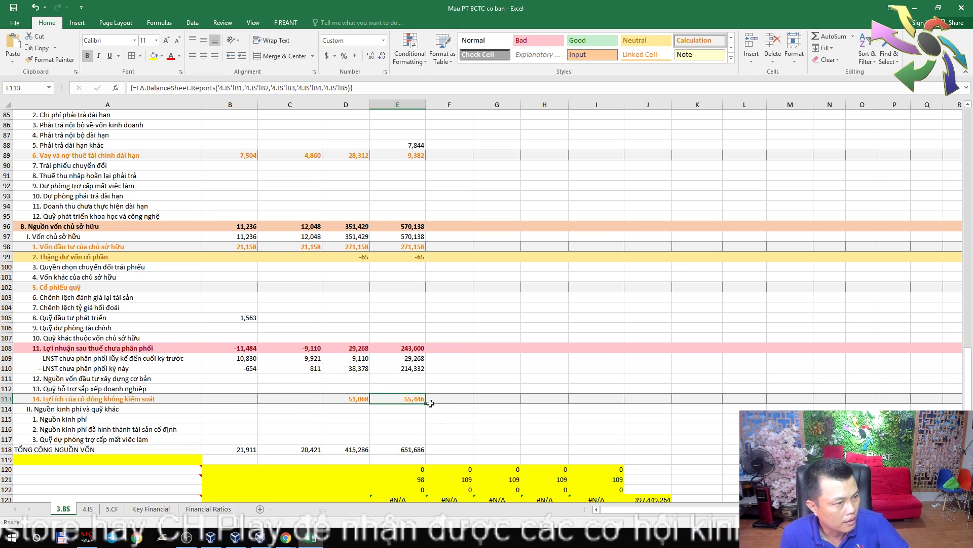
pyautogui.scroll(-4, 429, 403)
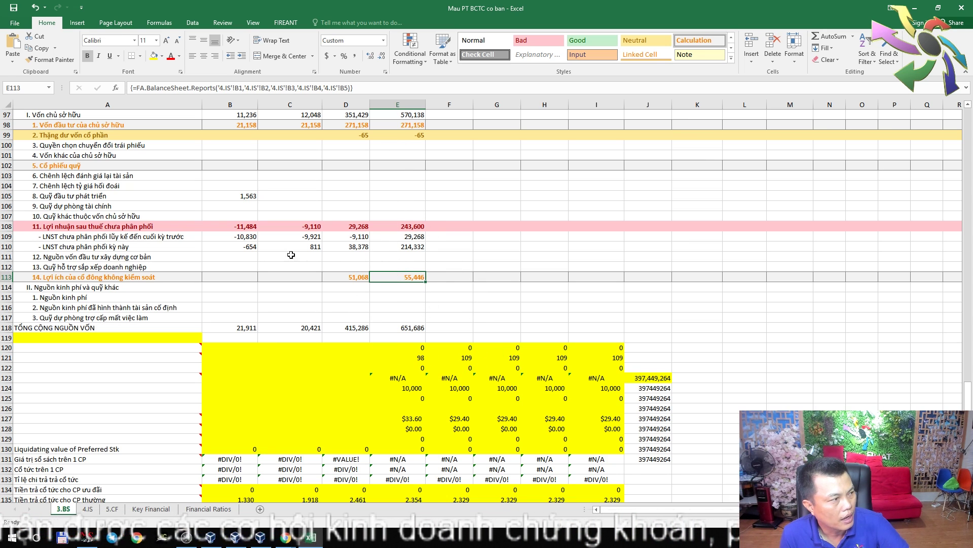
pyautogui.click(413, 248)
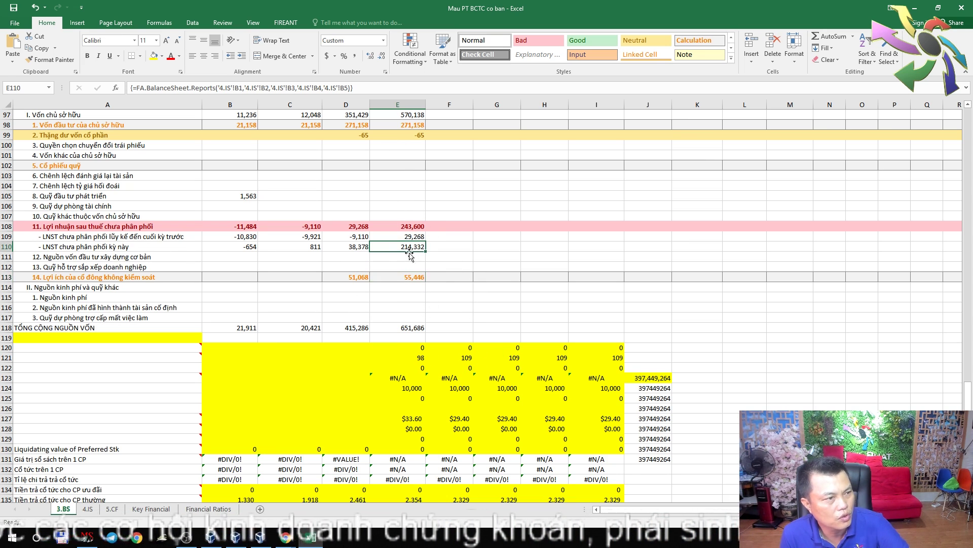
# Recheck the 2018 owners' invested capital in row 98 against the total assets, liabilities and undistributed profit.
pyautogui.scroll(4, 413, 284)
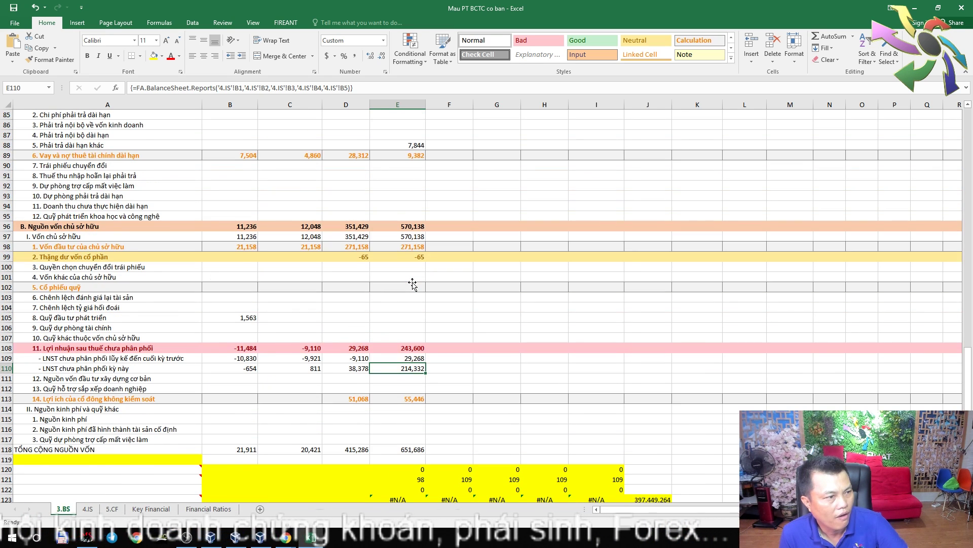
pyautogui.scroll(1, 412, 284)
pyautogui.click(412, 276)
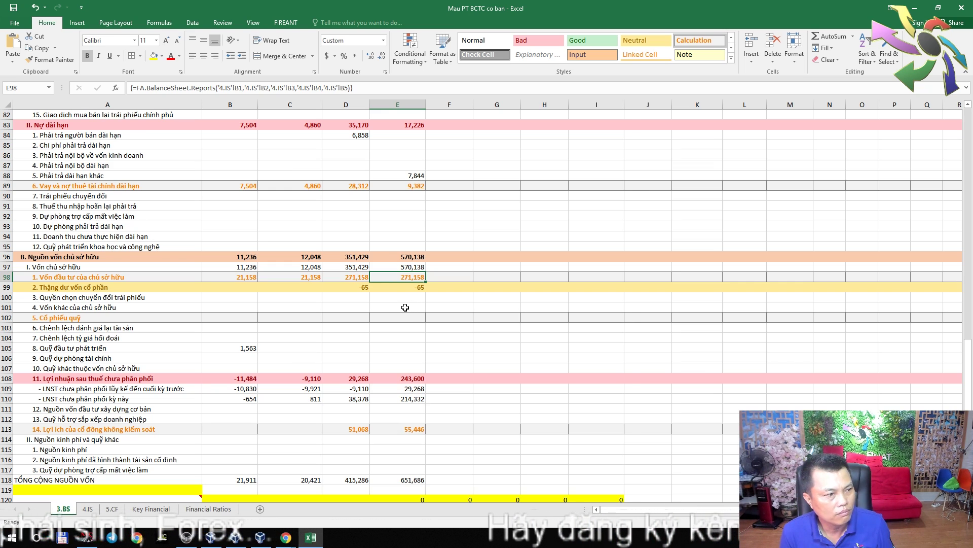
pyautogui.scroll(10, 406, 306)
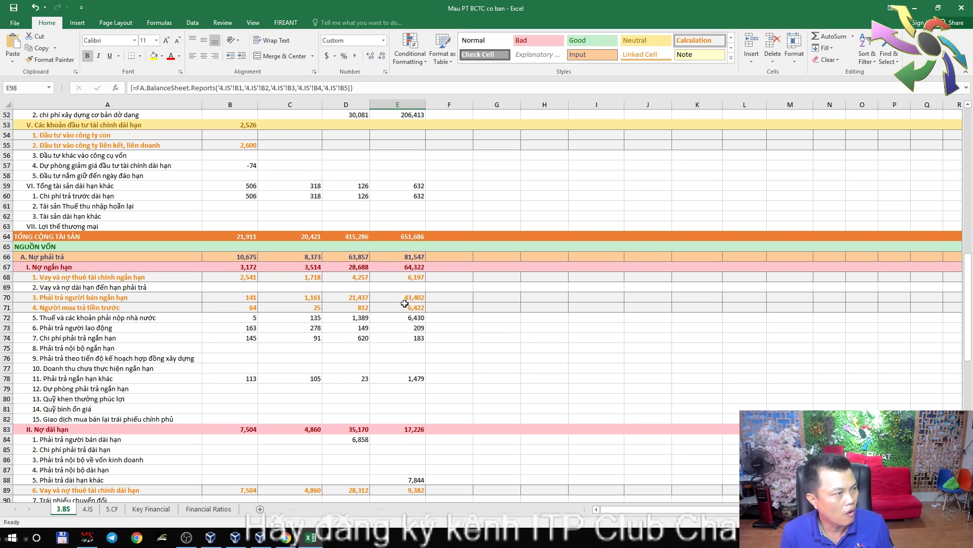
pyautogui.scroll(2, 435, 308)
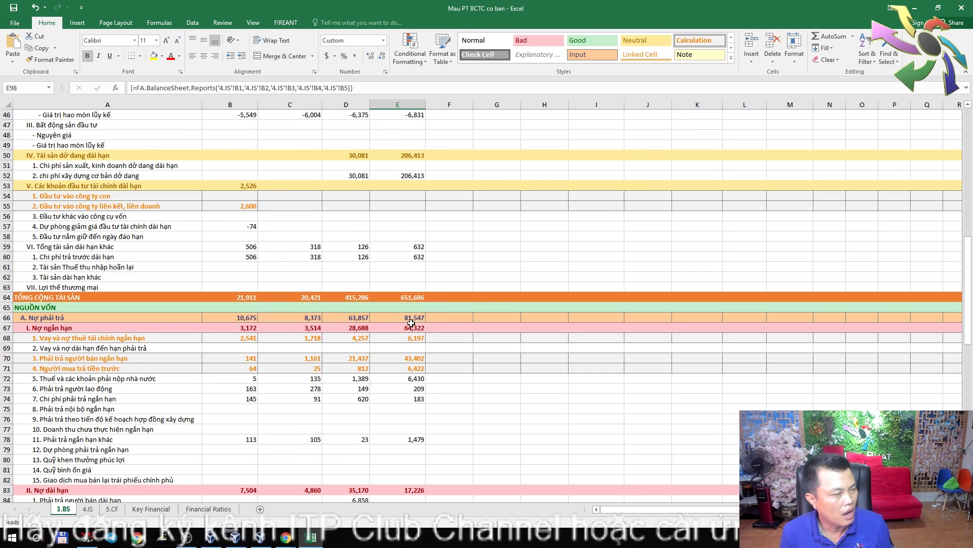
pyautogui.scroll(-9, 414, 321)
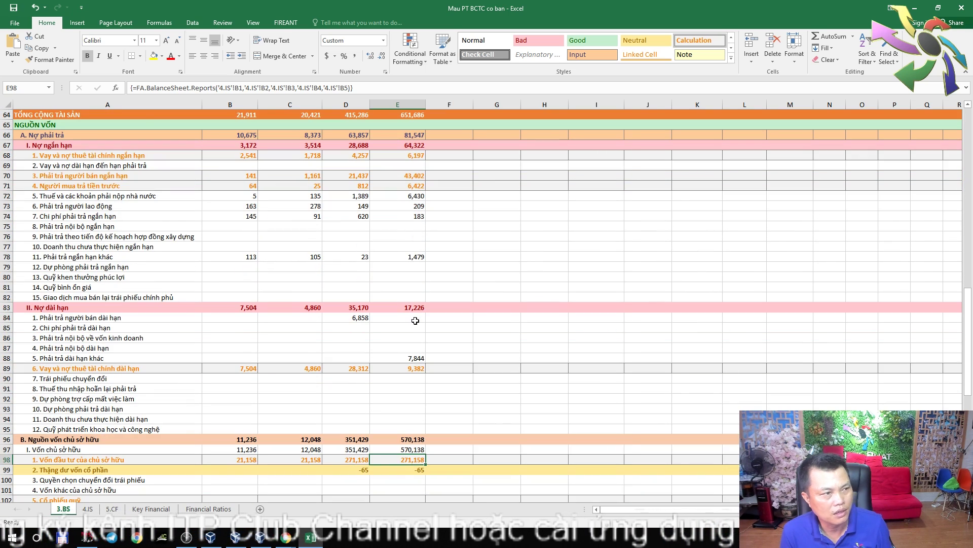
pyautogui.scroll(-3, 416, 321)
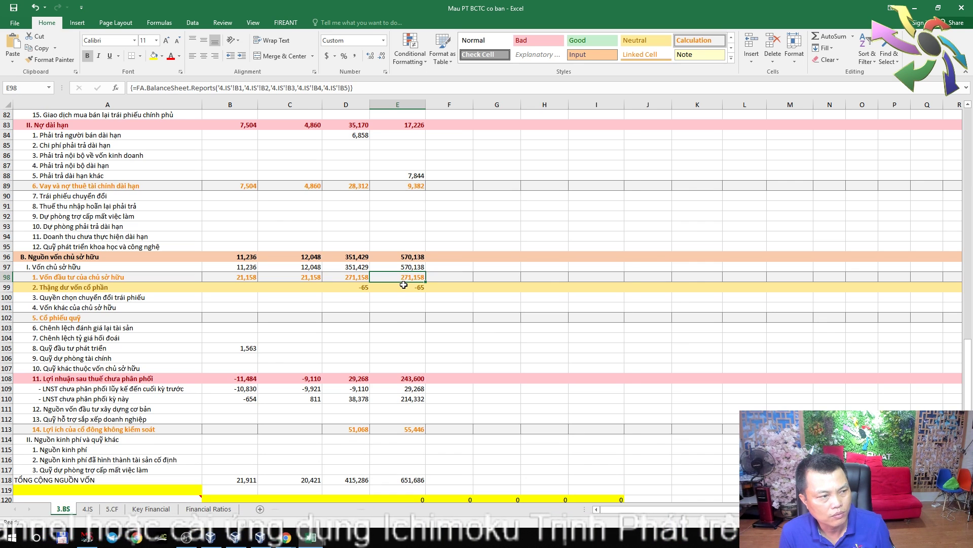
pyautogui.scroll(-1, 413, 327)
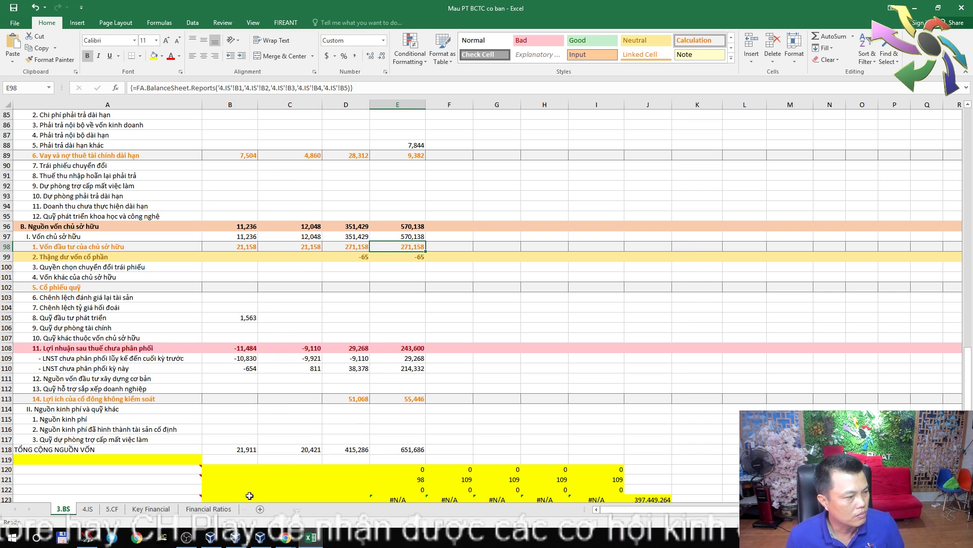
# Switch to Chrome and view the cophieu68.vn sector list and the filtered stock results that include AMV.
pyautogui.moveTo(283, 539)
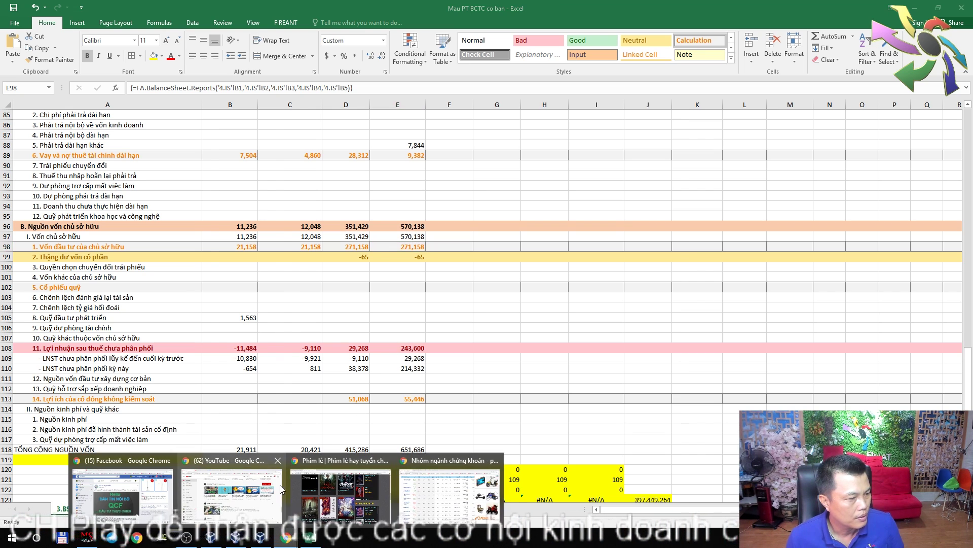
pyautogui.click(428, 459)
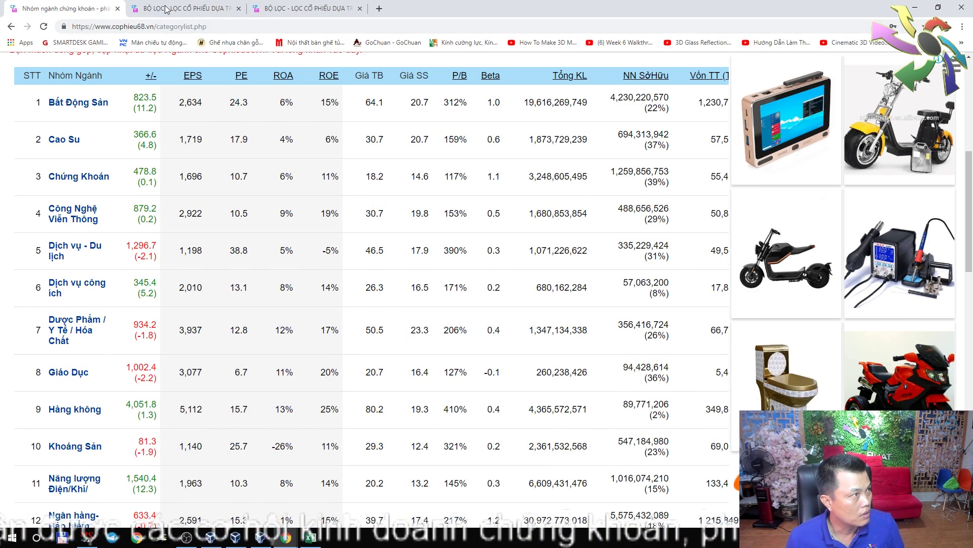
pyautogui.click(216, 10)
pyautogui.click(303, 8)
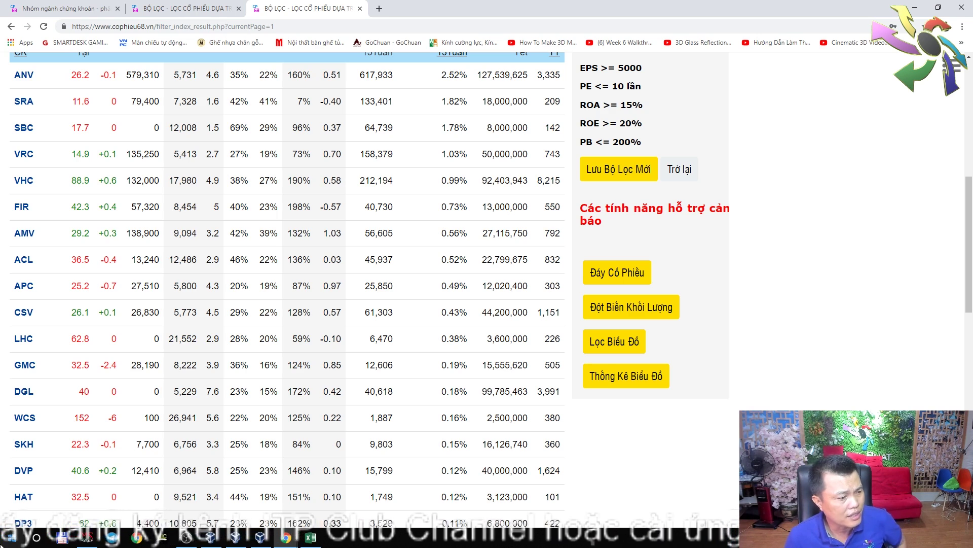
# Return to the Excel workbook and set the starting quarter in cell B3 of the 4.IS sheet to 2.
pyautogui.click(310, 537)
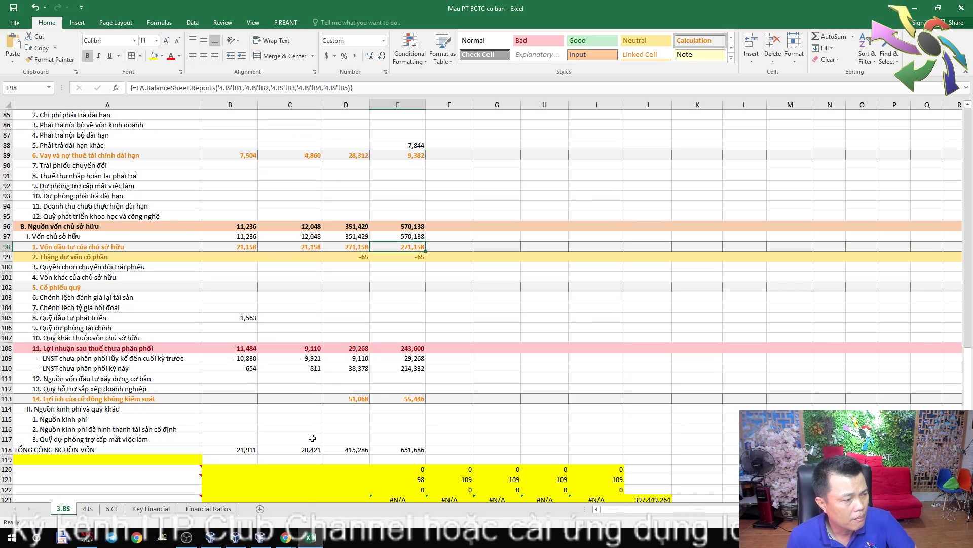
pyautogui.scroll(4, 243, 284)
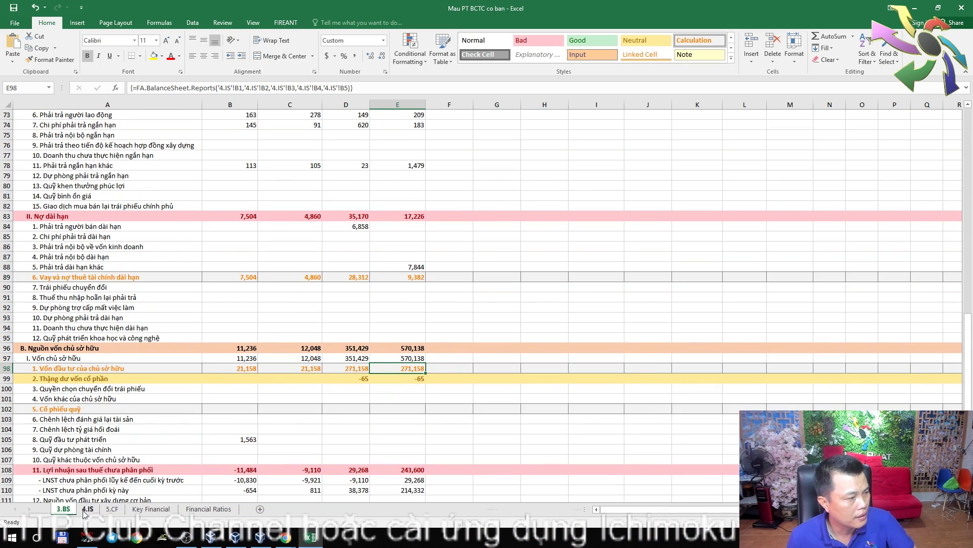
pyautogui.click(86, 509)
pyautogui.click(264, 134)
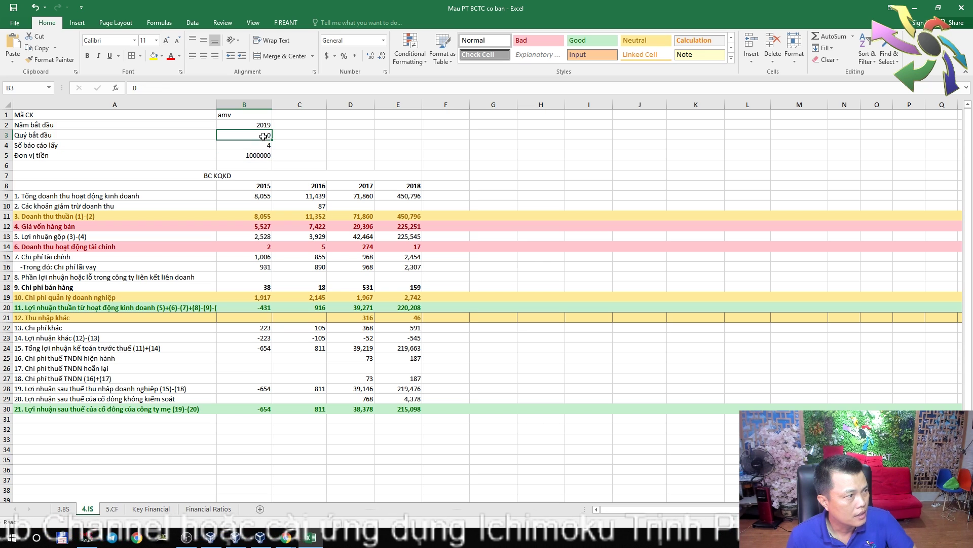
pyautogui.doubleClick(265, 135)
pyautogui.write('2')
pyautogui.hotkey('ctrl', 'Return')
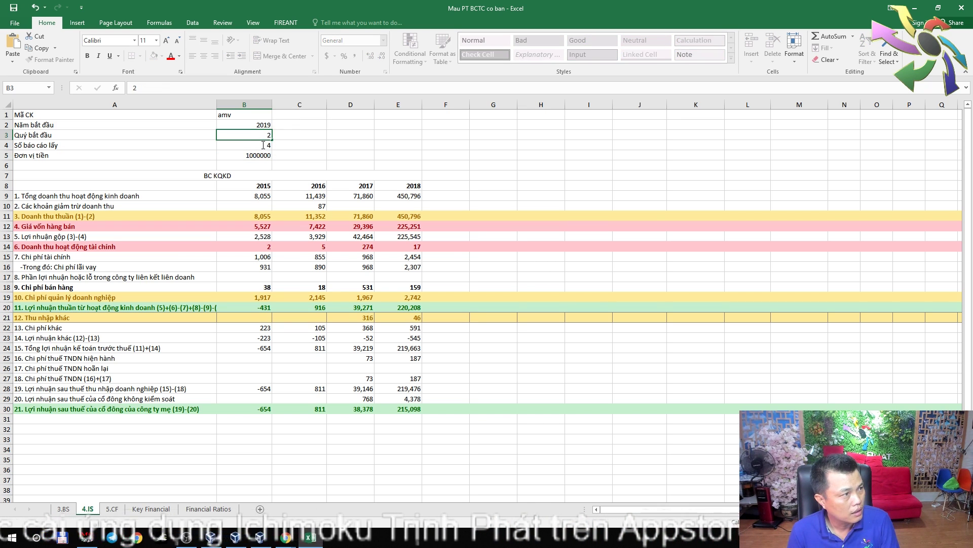
# Set the number of reports in cell B4 of the 4.IS sheet to 8.
pyautogui.click(267, 146)
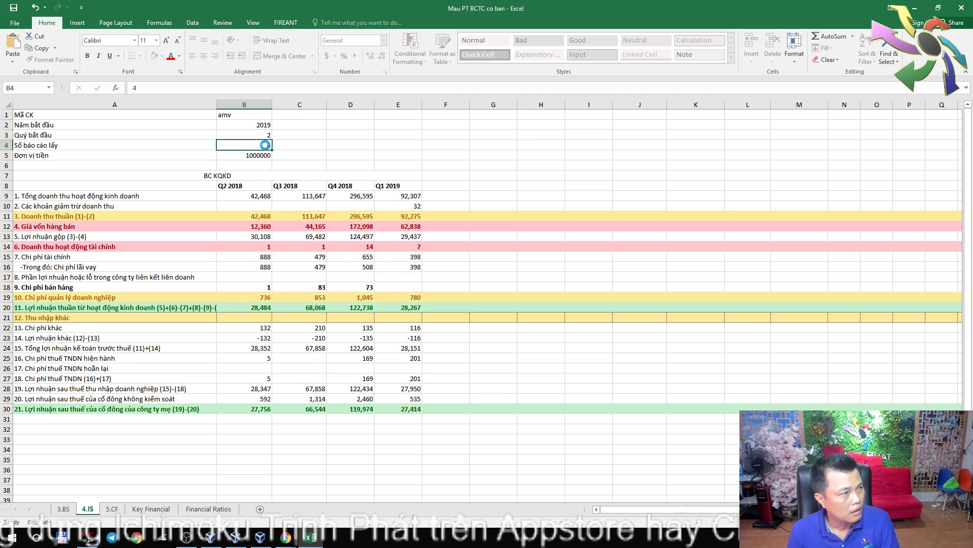
pyautogui.doubleClick(264, 146)
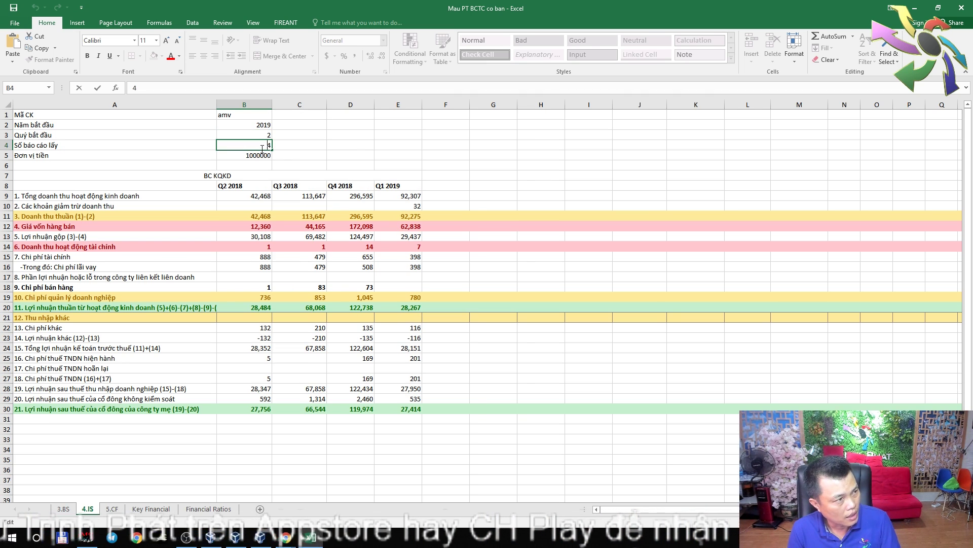
pyautogui.doubleClick(266, 147)
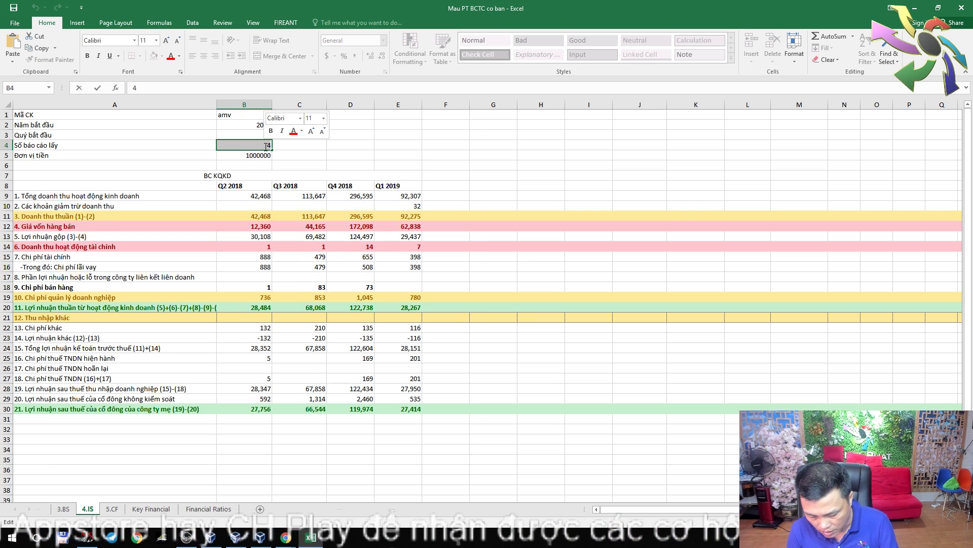
pyautogui.write('8')
pyautogui.press('Return')
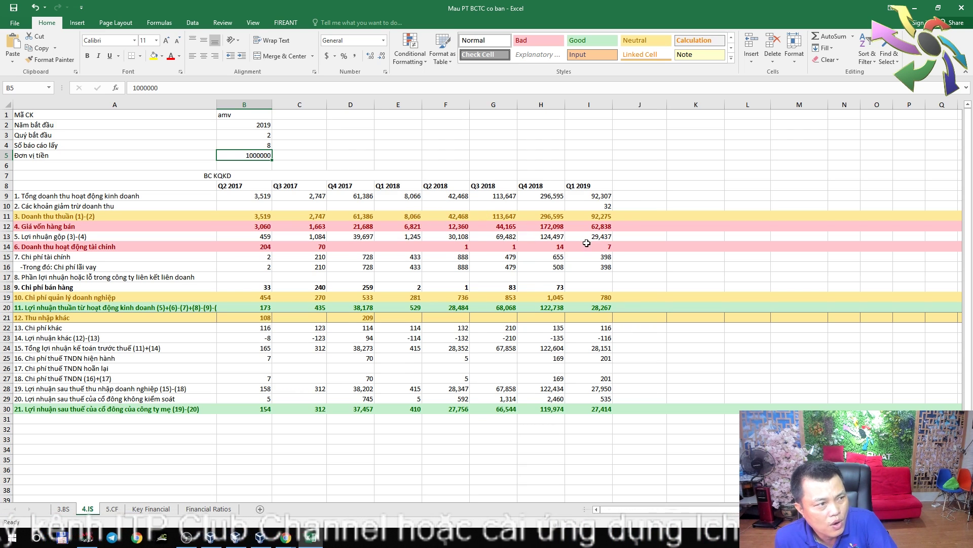
# Extend the income statement to 12 quarterly reports through cell B4.
pyautogui.doubleClick(269, 145)
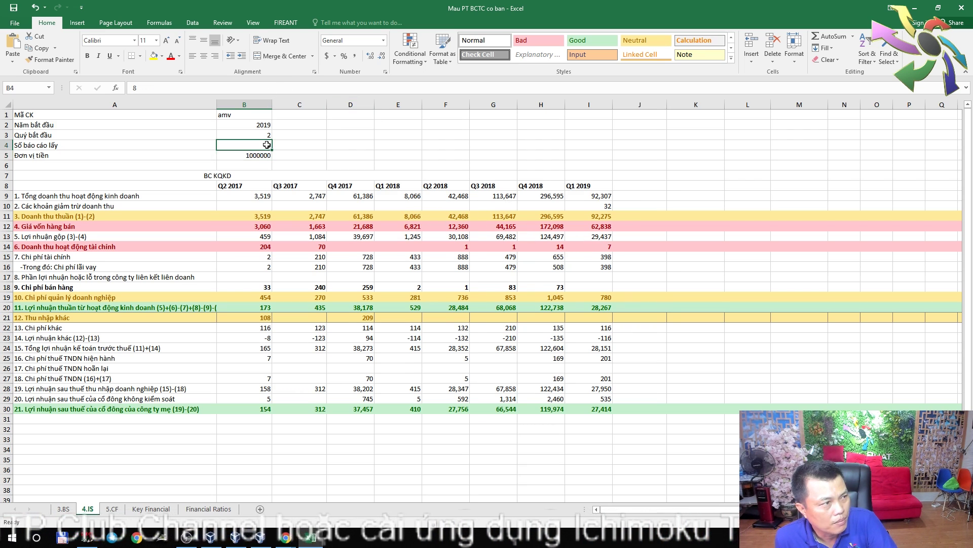
pyautogui.doubleClick(269, 145)
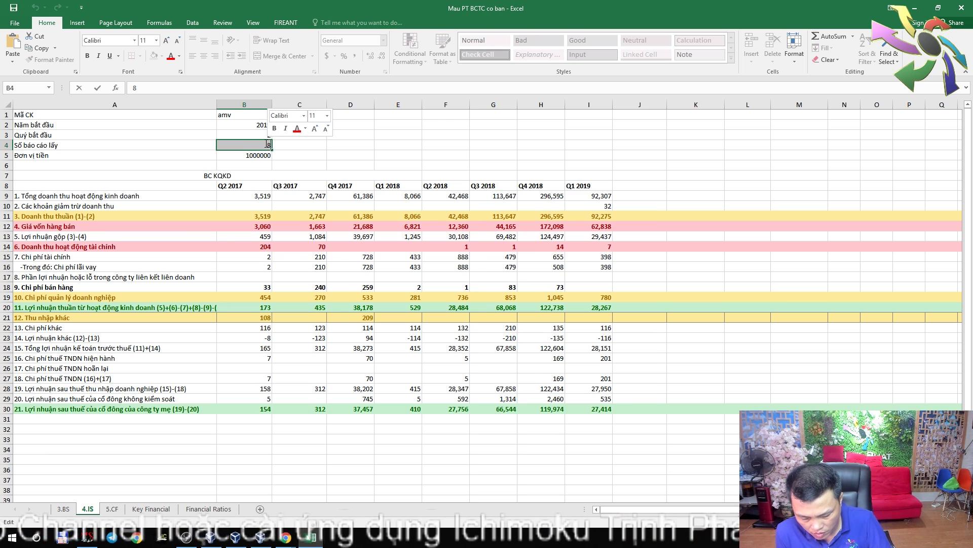
pyautogui.write('12')
pyautogui.press('Return')
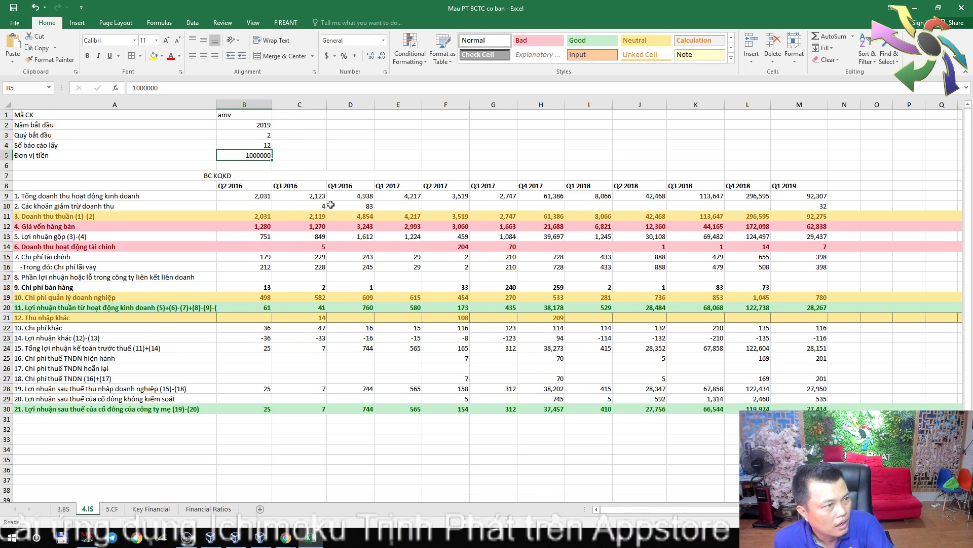
# Compare the total operating revenue in row 9 across the quarters from Q2 2016 to Q1 2019, including matching quarters of different years.
pyautogui.click(402, 197)
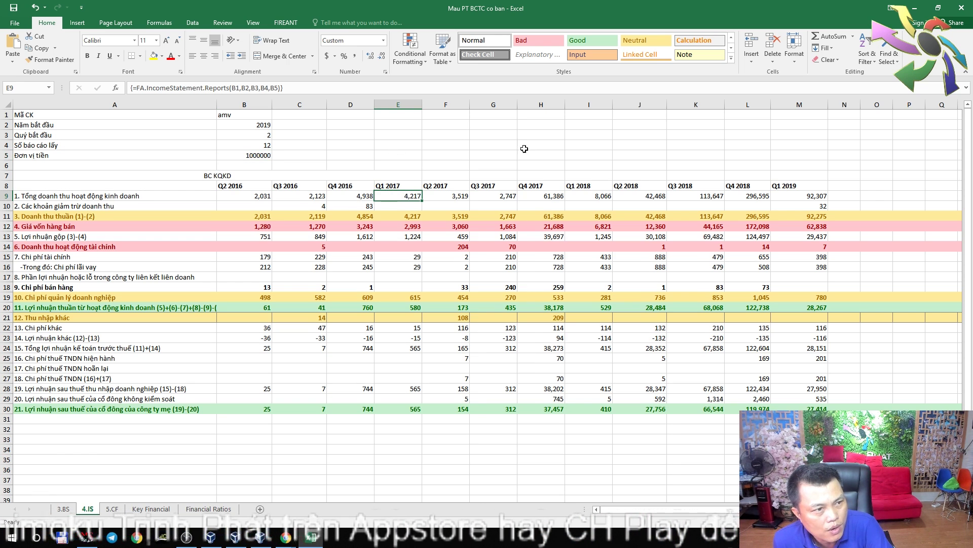
pyautogui.click(597, 197)
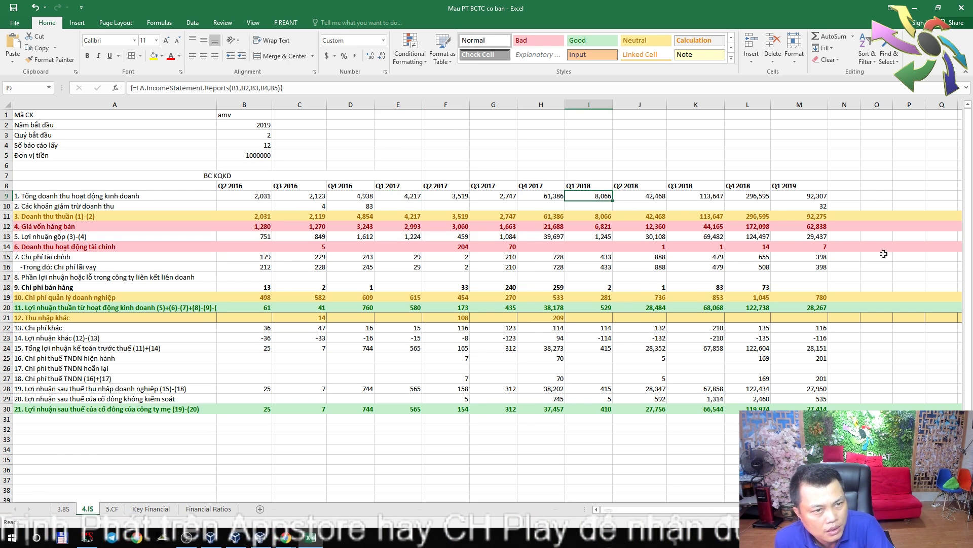
pyautogui.click(811, 196)
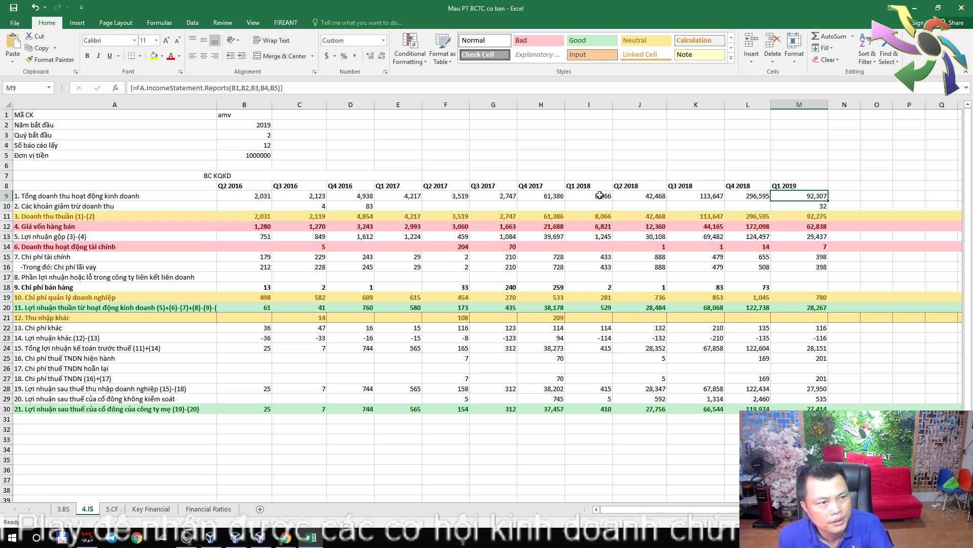
pyautogui.click(644, 199)
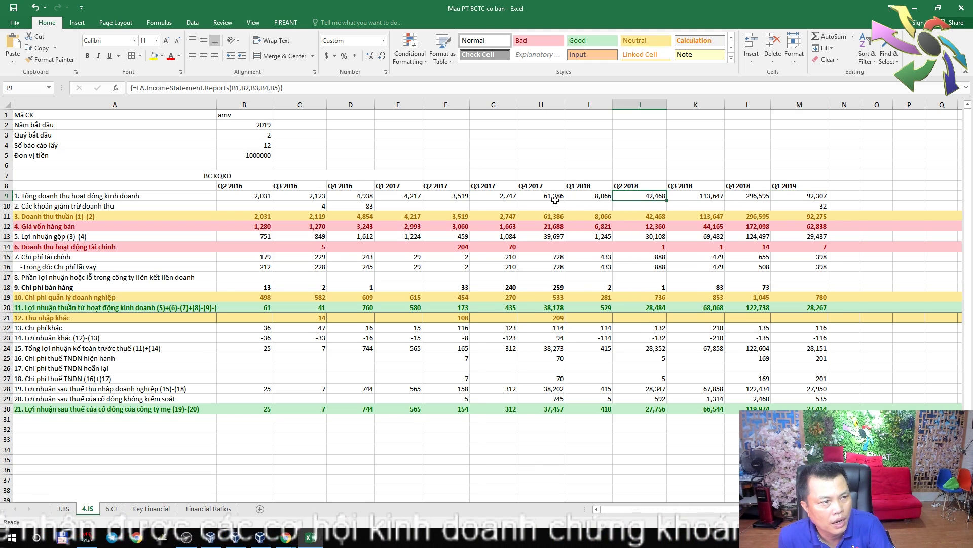
pyautogui.click(439, 196)
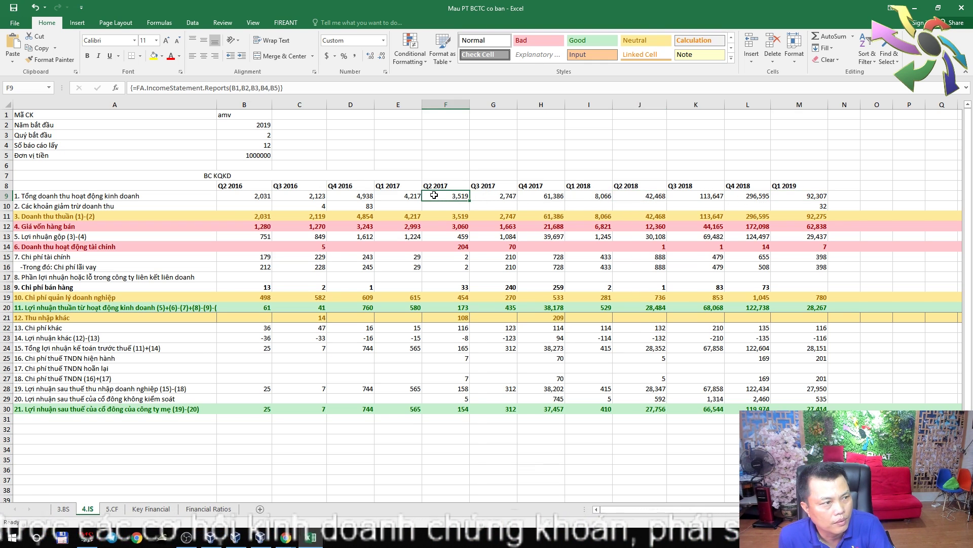
pyautogui.click(411, 195)
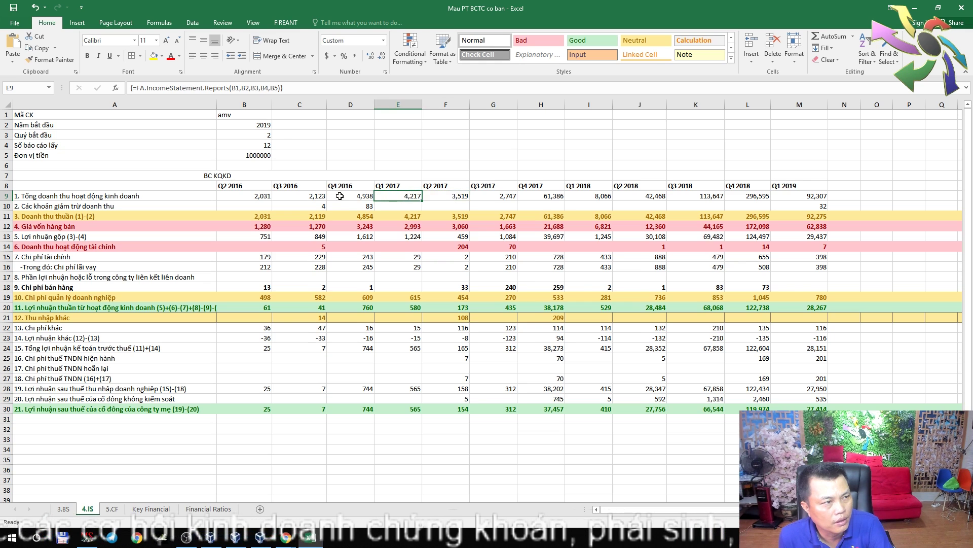
pyautogui.click(236, 196)
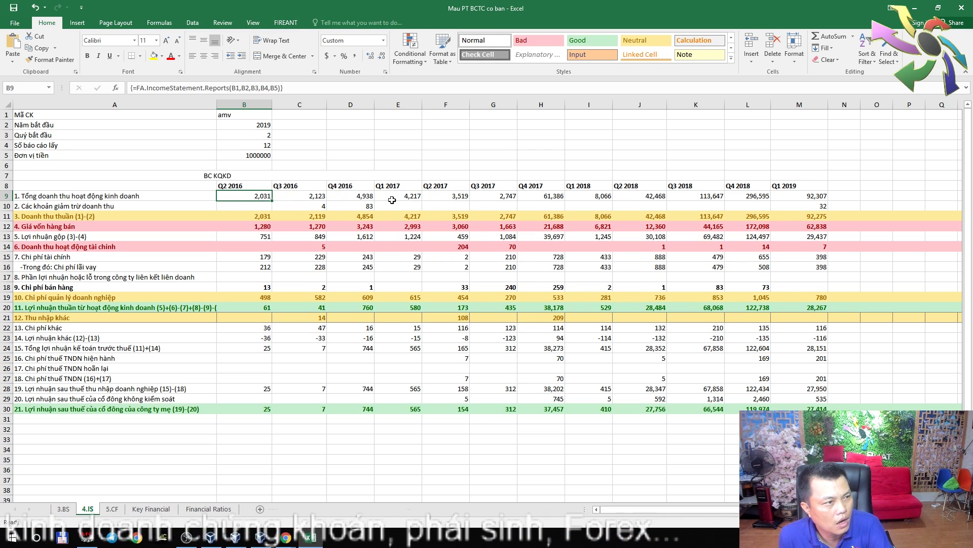
pyautogui.click(543, 197)
pyautogui.click(738, 196)
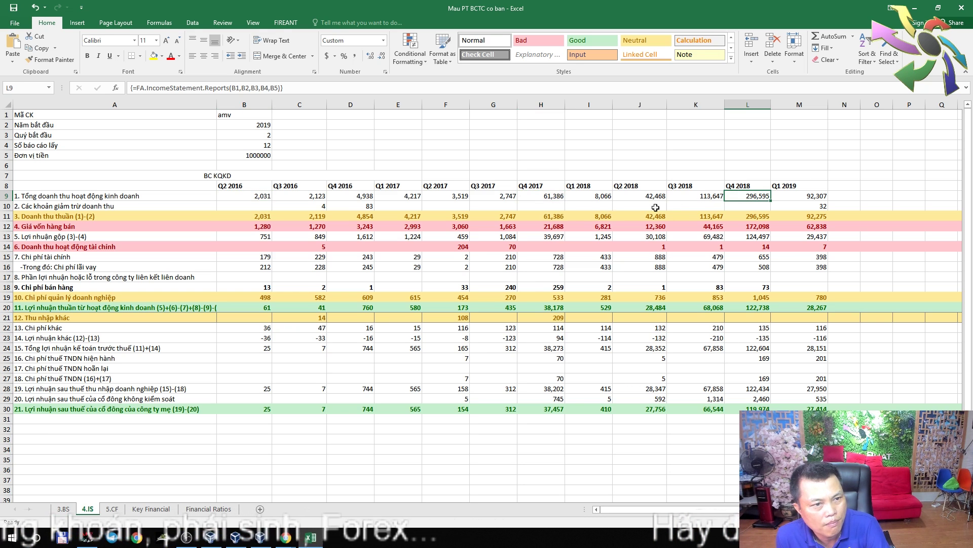
pyautogui.click(532, 199)
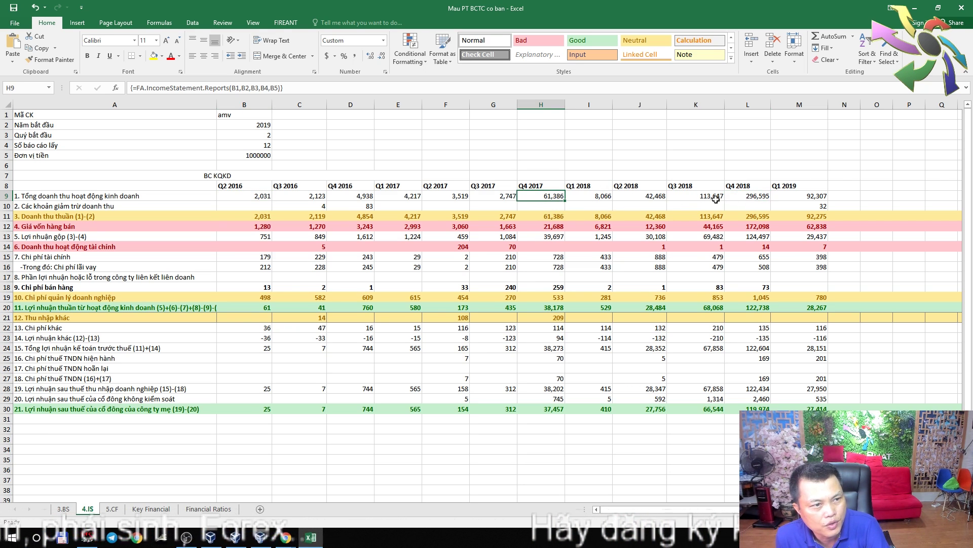
pyautogui.click(749, 201)
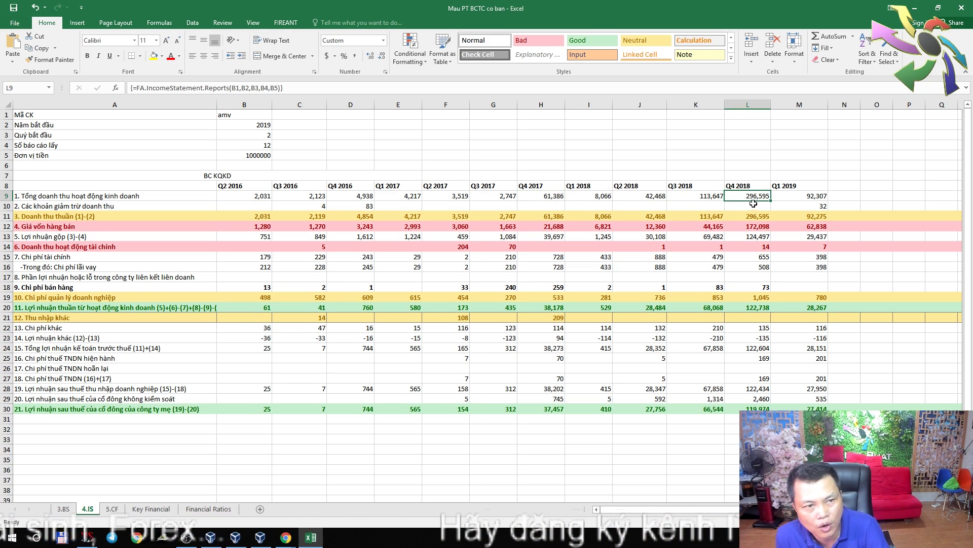
# Set the number of reports in cell B4 to 24 to load older quarters.
pyautogui.click(265, 144)
pyautogui.doubleClick(265, 145)
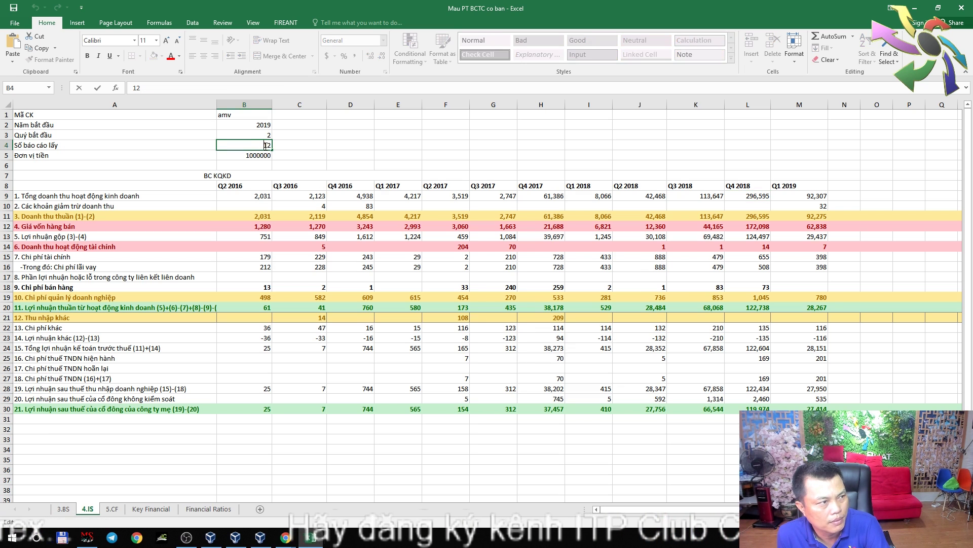
pyautogui.doubleClick(266, 145)
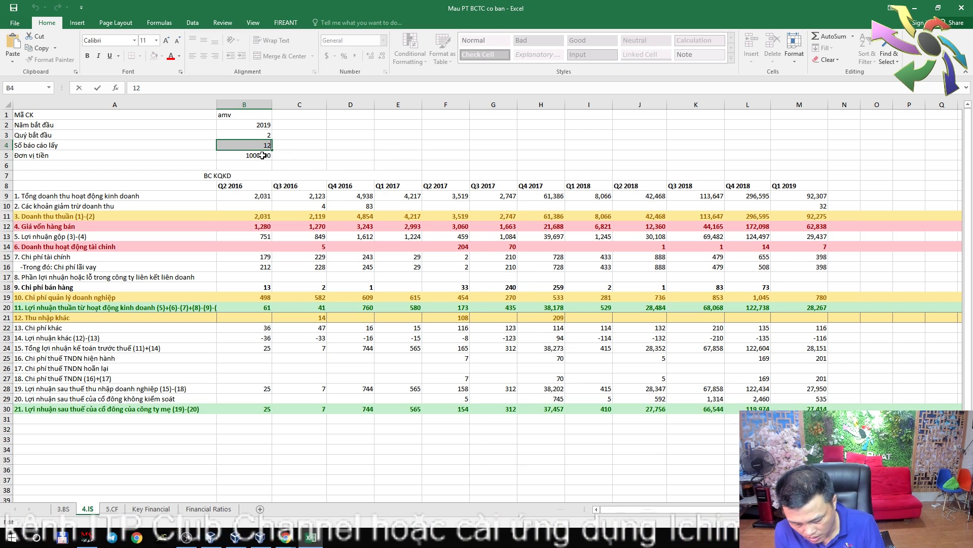
pyautogui.write('24')
pyautogui.press('Return')
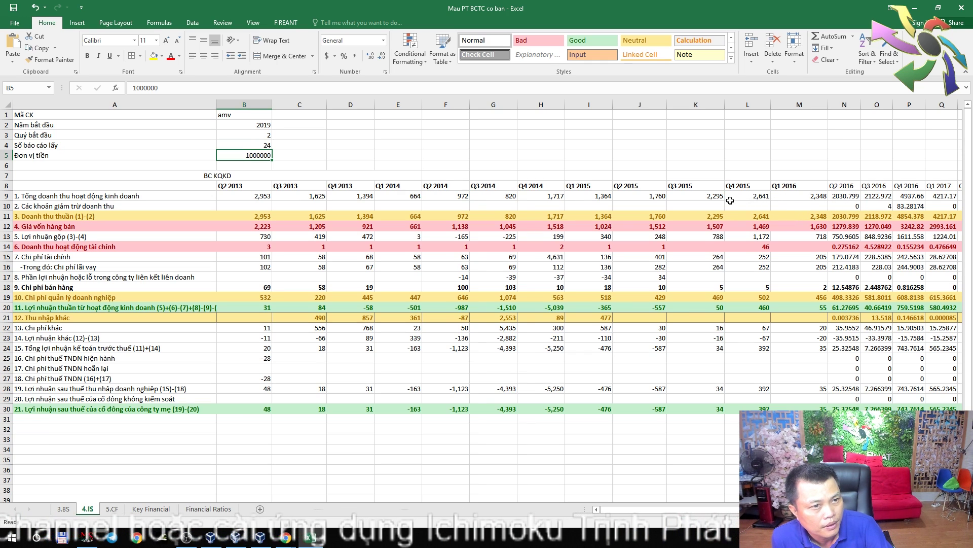
# Examine the quarterly total operating revenue in row 9 over the longer history, from Q1 2014 through Q4 2017.
pyautogui.click(804, 198)
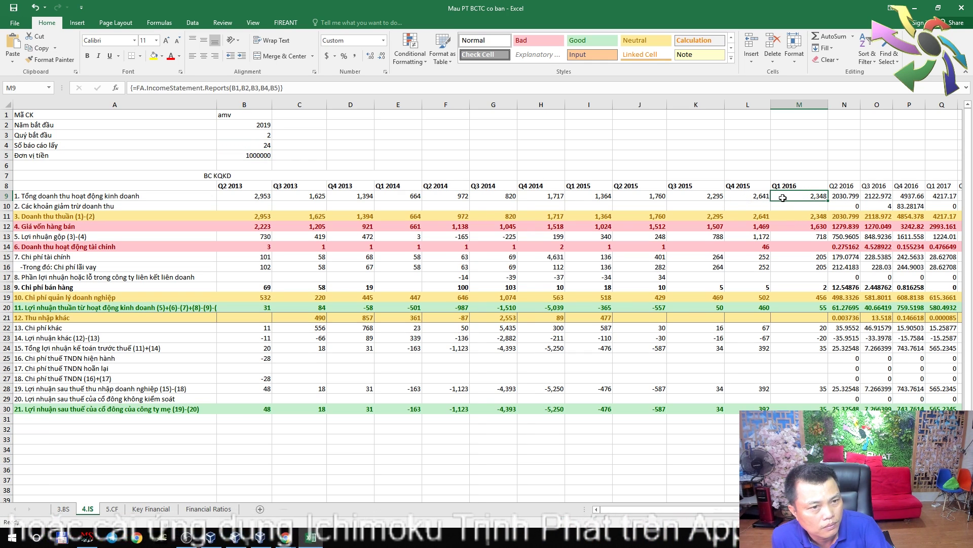
pyautogui.click(746, 197)
pyautogui.click(673, 197)
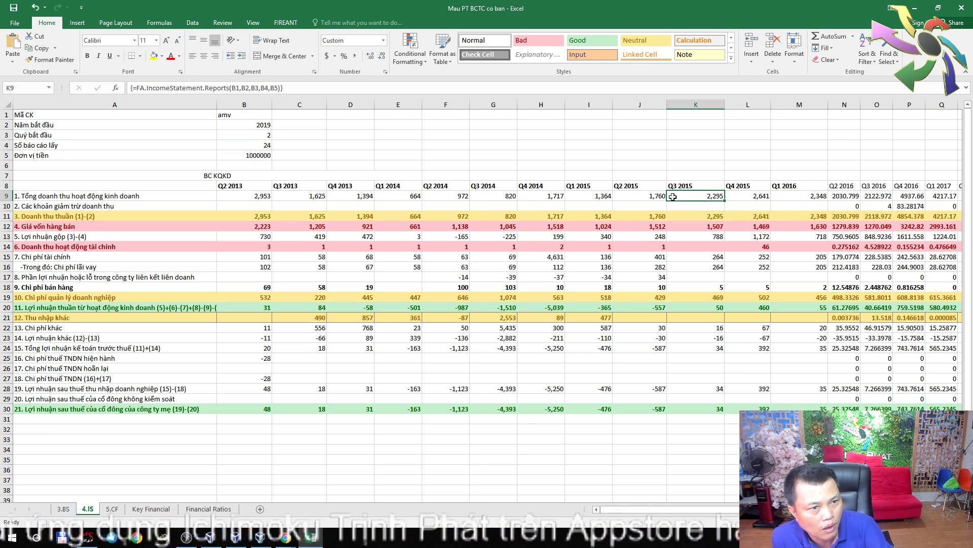
pyautogui.click(399, 196)
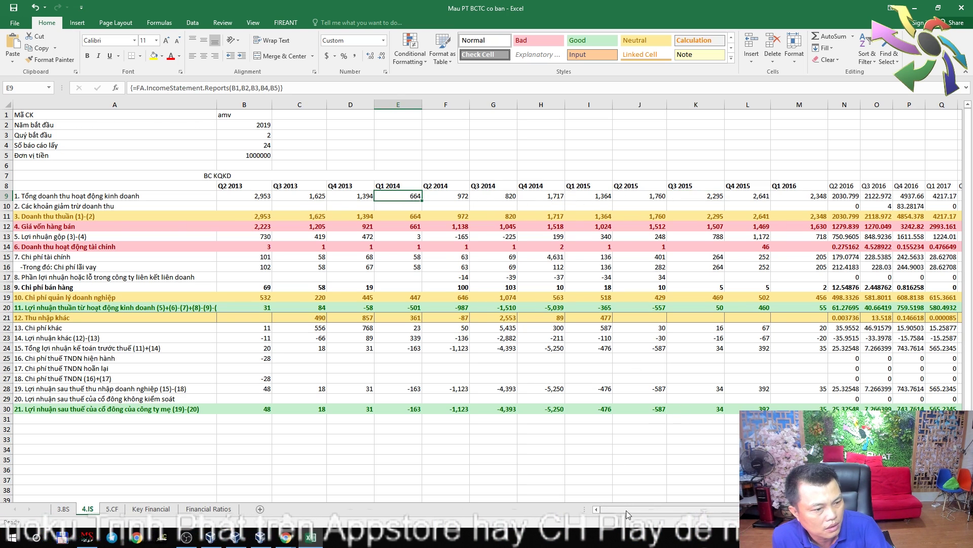
pyautogui.moveTo(626, 510); pyautogui.dragTo(692, 510)
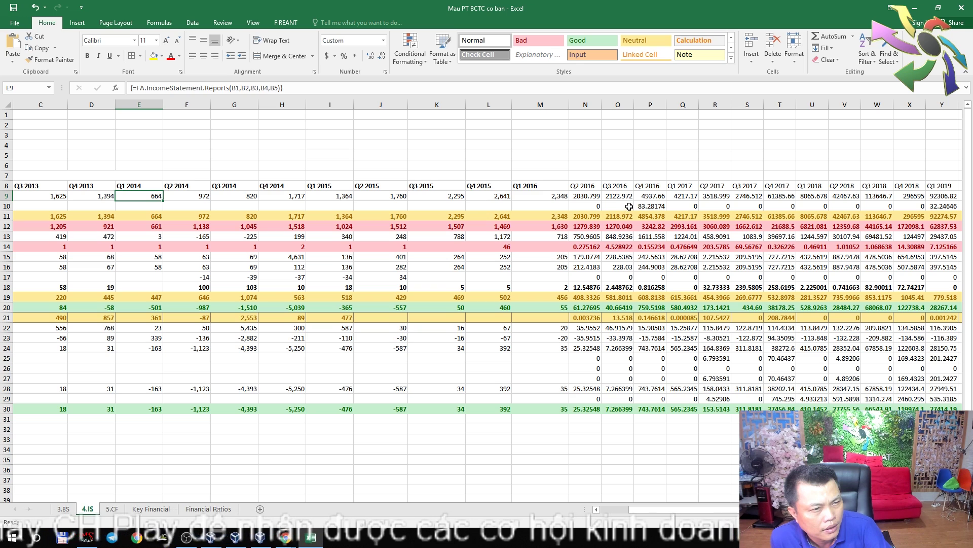
pyautogui.click(683, 196)
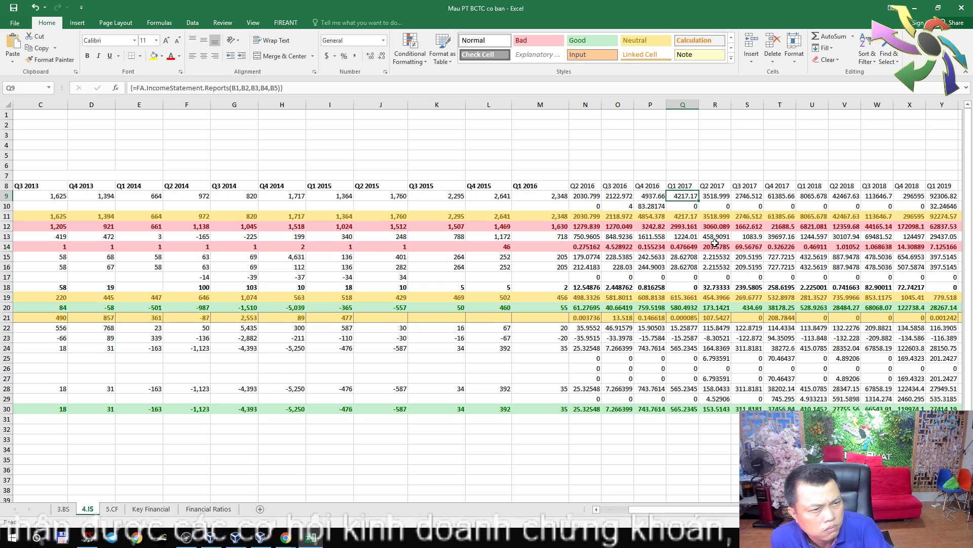
pyautogui.press('Right')
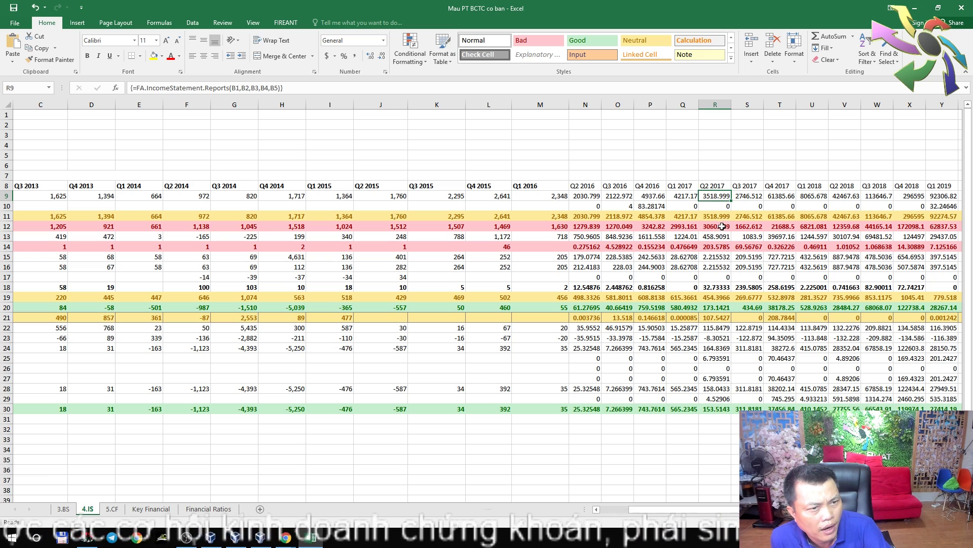
pyautogui.press('Right')
pyautogui.click(783, 199)
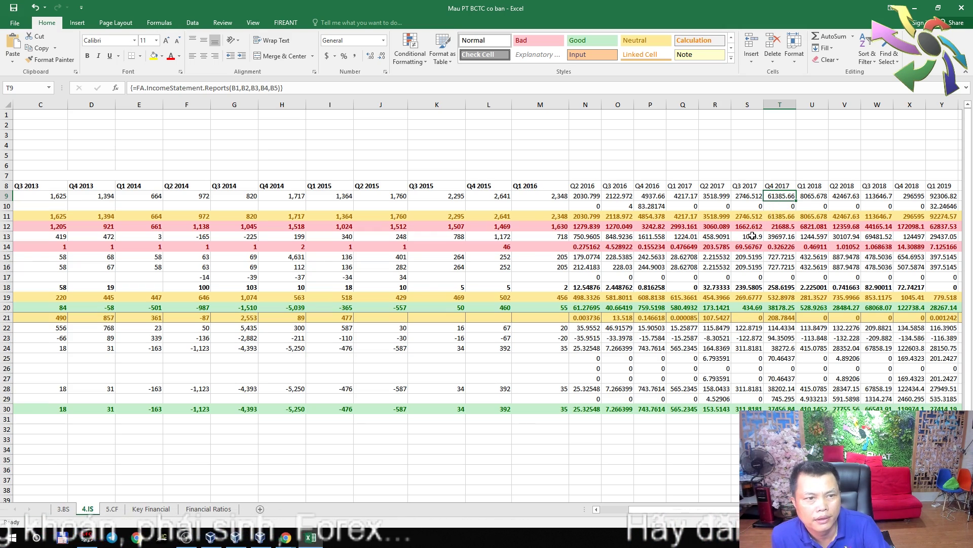
pyautogui.scroll(-3, 386, 218)
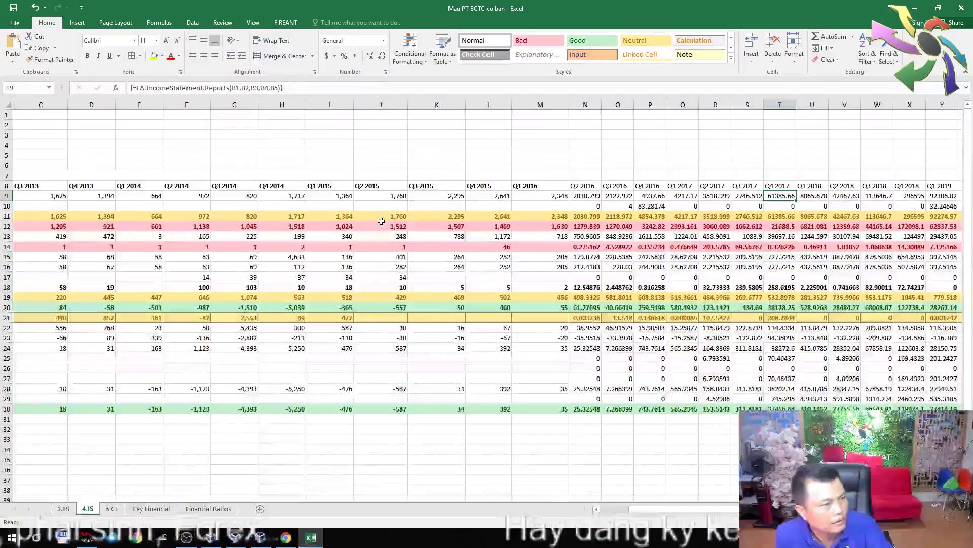
pyautogui.scroll(3, 392, 219)
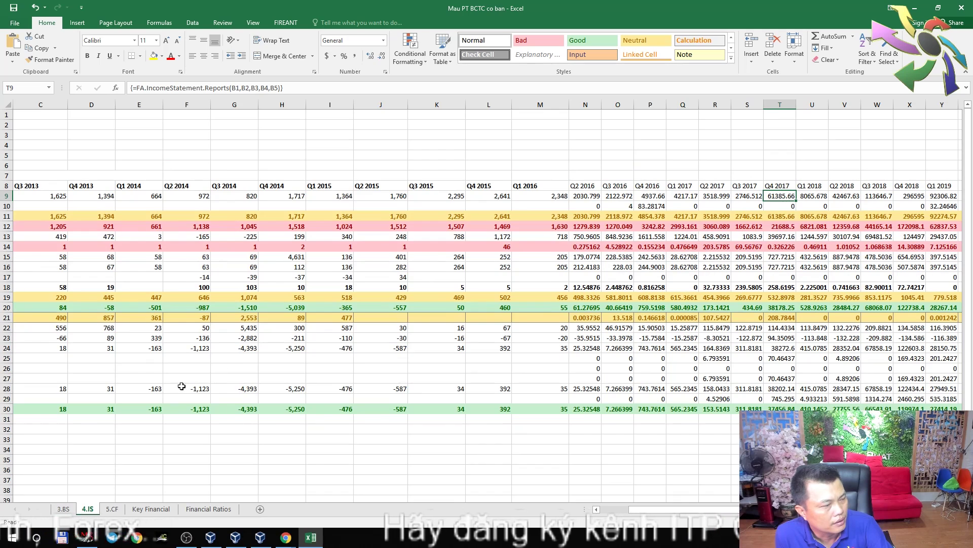
# Set the number of reports in cell B4 back to 12 and check the Q4 2017 total operating revenue.
pyautogui.moveTo(658, 518); pyautogui.dragTo(628, 517)
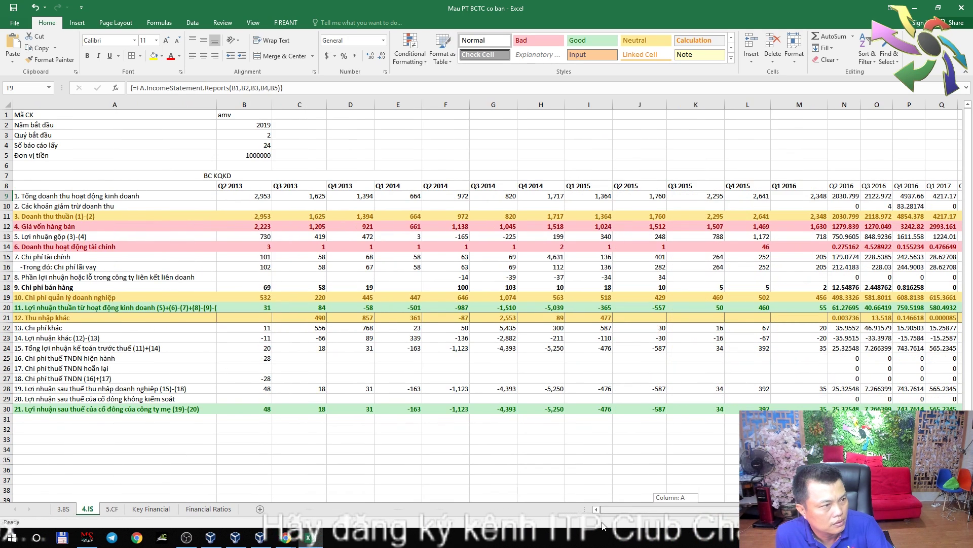
pyautogui.click(269, 146)
pyautogui.doubleClick(270, 146)
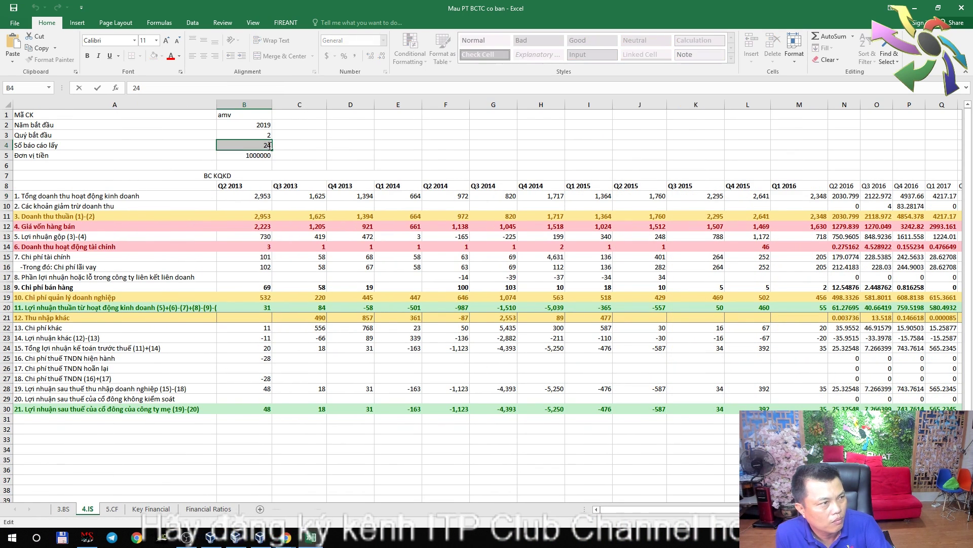
pyautogui.press('BackSpace')
pyautogui.press('BackSpace')
pyautogui.write('12')
pyautogui.press('Return')
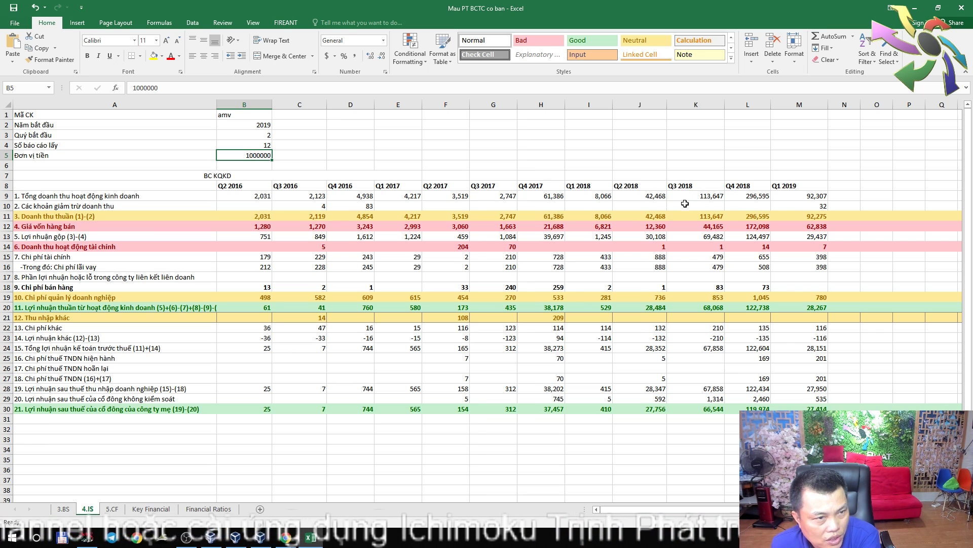
pyautogui.click(548, 196)
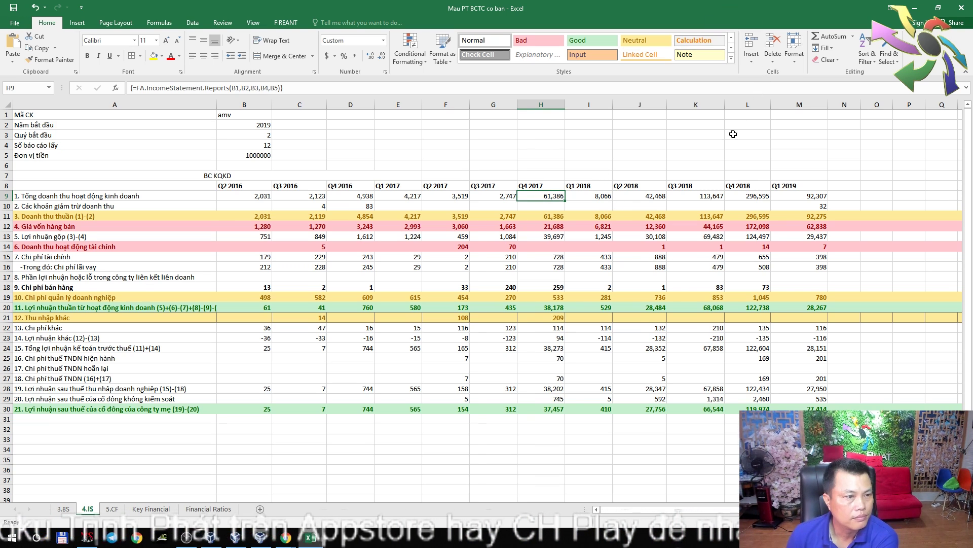
# Open the 3.BS sheet and compare the owners' invested capital in row 98 between the two most recent quarters.
pyautogui.click(63, 508)
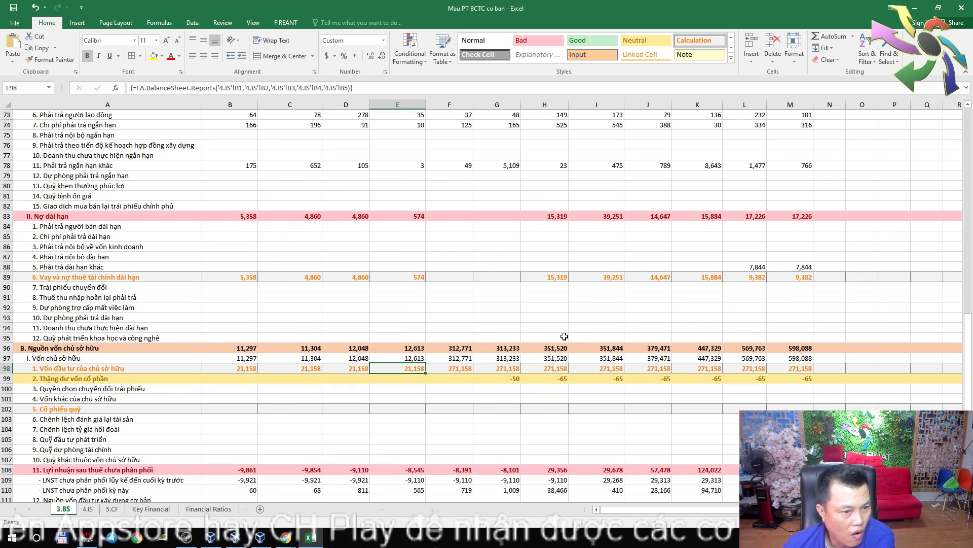
pyautogui.click(793, 370)
pyautogui.click(741, 370)
pyautogui.click(791, 368)
pyautogui.click(740, 373)
pyautogui.click(785, 367)
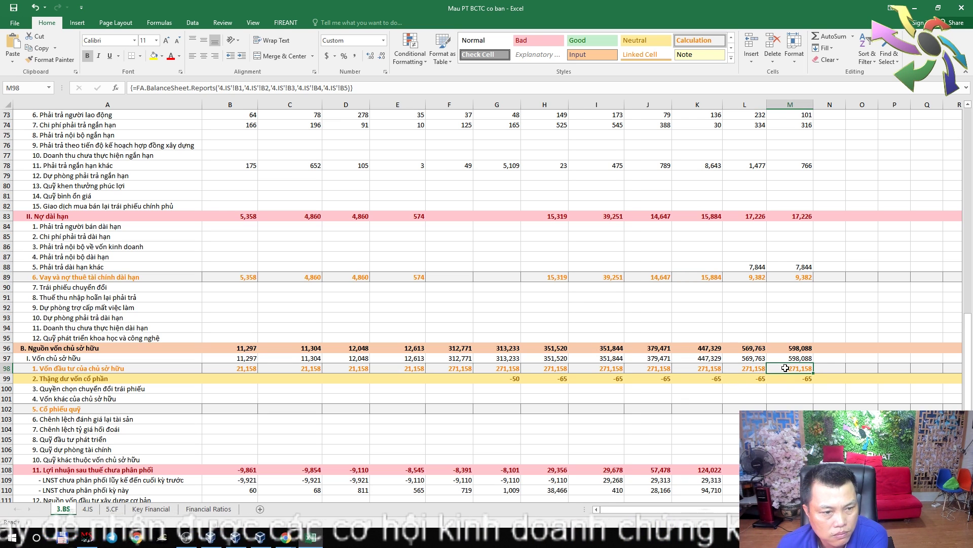
# Check the Q1 2019 undistributed after-tax profit in row 108 of the balance sheet.
pyautogui.scroll(-2, 785, 367)
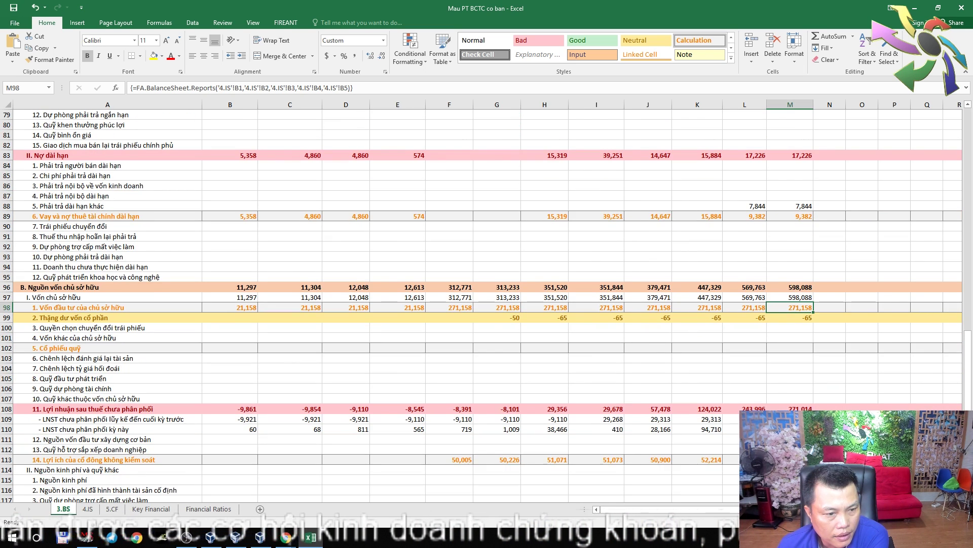
pyautogui.click(800, 408)
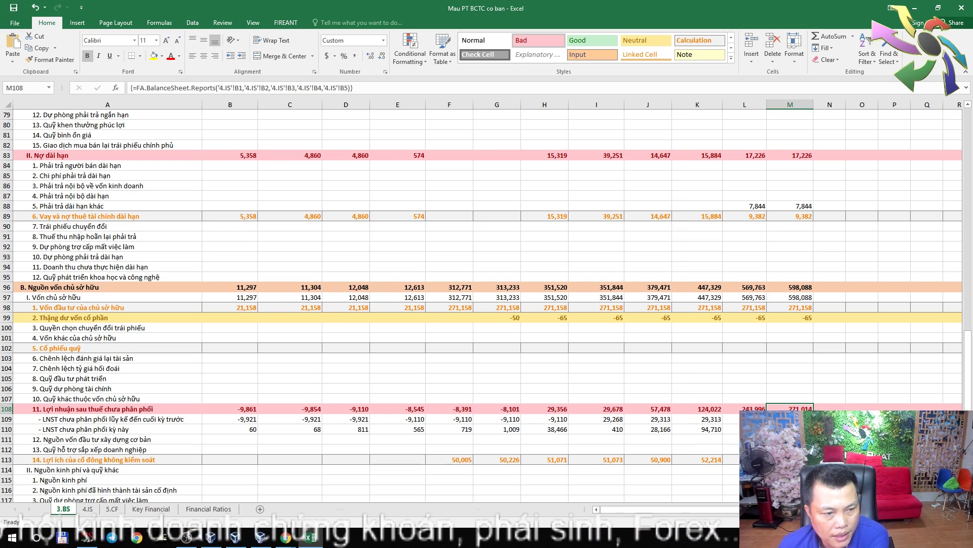
pyautogui.scroll(6, 486, 299)
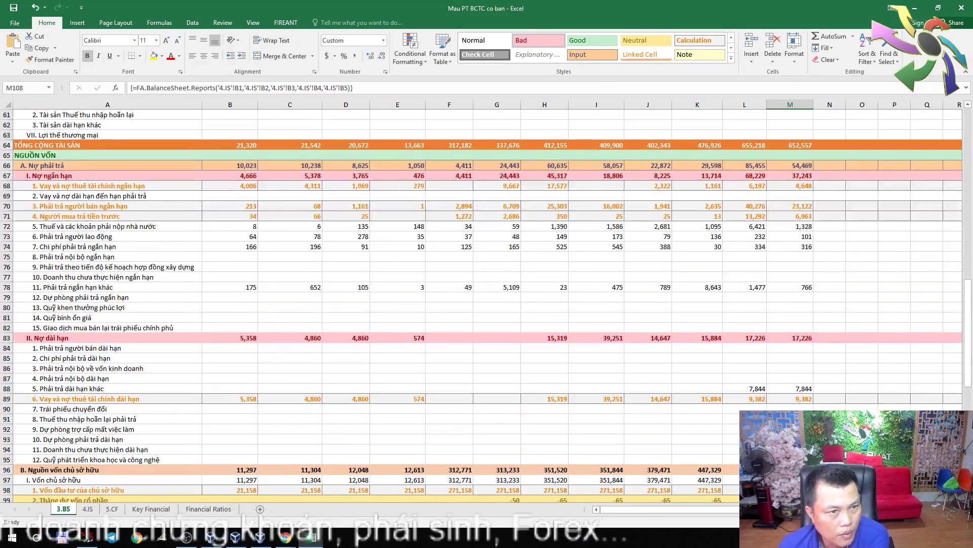
pyautogui.scroll(-1, 487, 299)
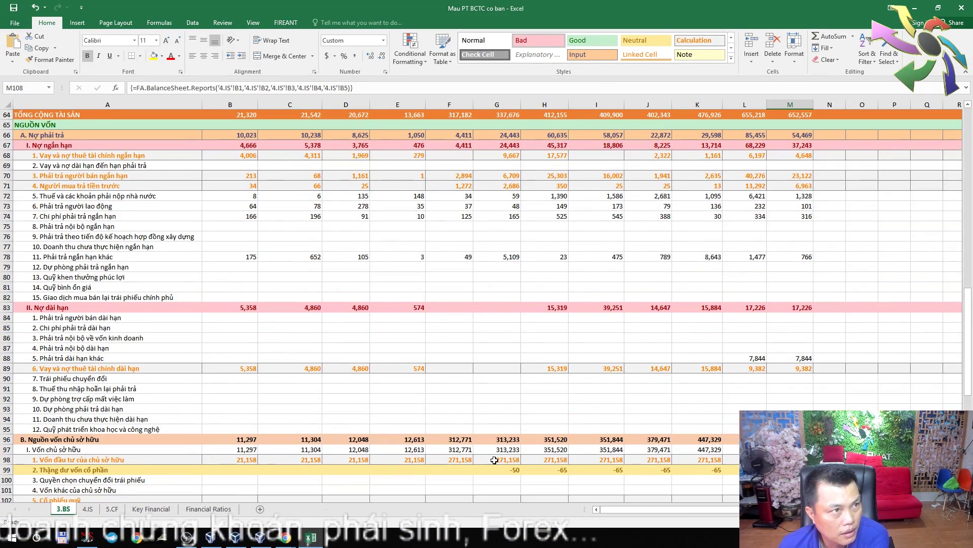
# Open the 4.IS sheet and compare the parent company shareholders' after-tax profit in row 30 for Q1 2019 and Q3 2018.
pyautogui.click(88, 509)
pyautogui.click(815, 408)
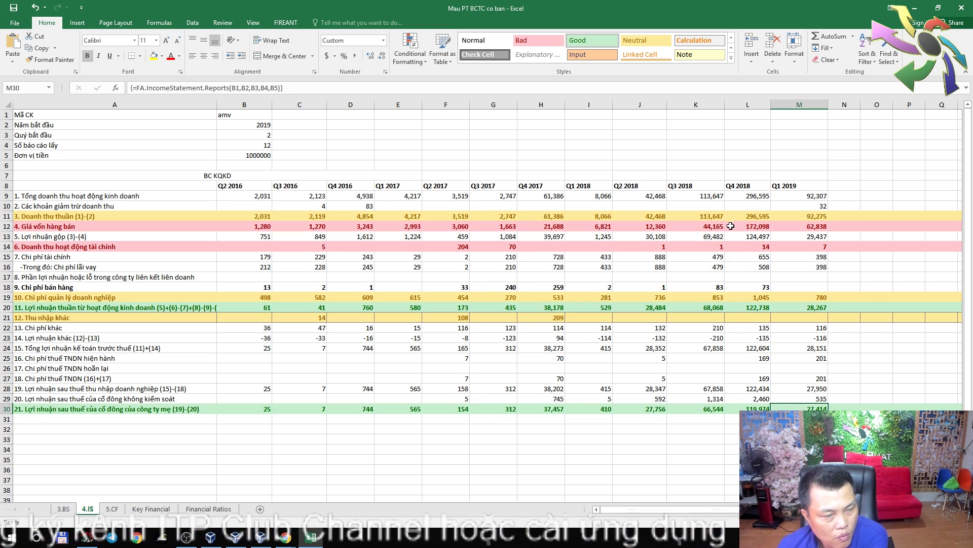
pyautogui.click(706, 412)
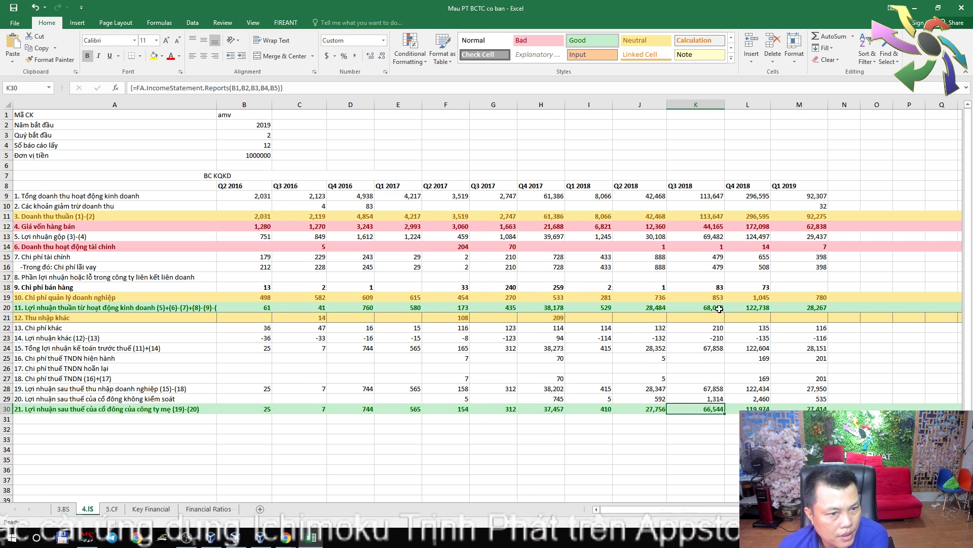
# Compare the cost of goods sold in row 12 and net revenue in row 11 between Q3 2018 and Q1 2019.
pyautogui.click(715, 237)
pyautogui.click(715, 228)
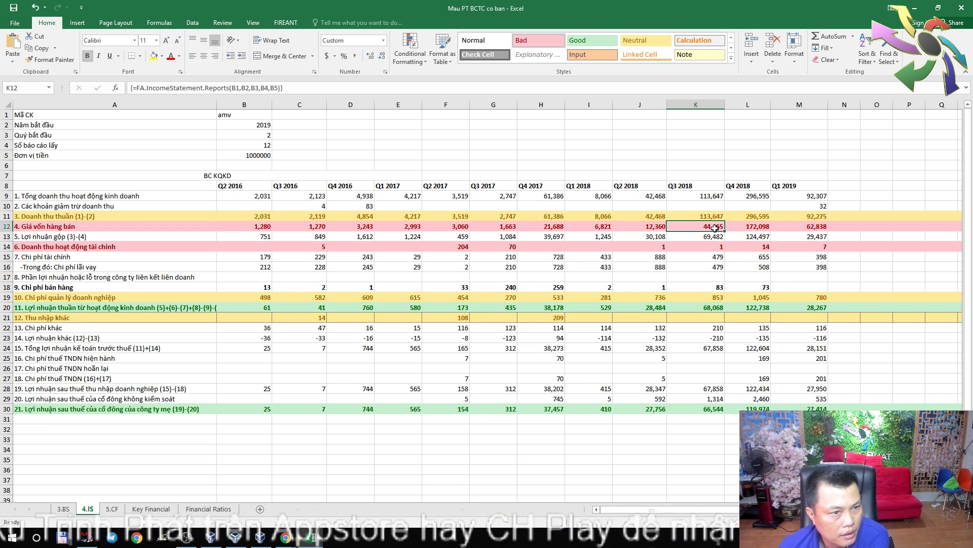
pyautogui.click(814, 225)
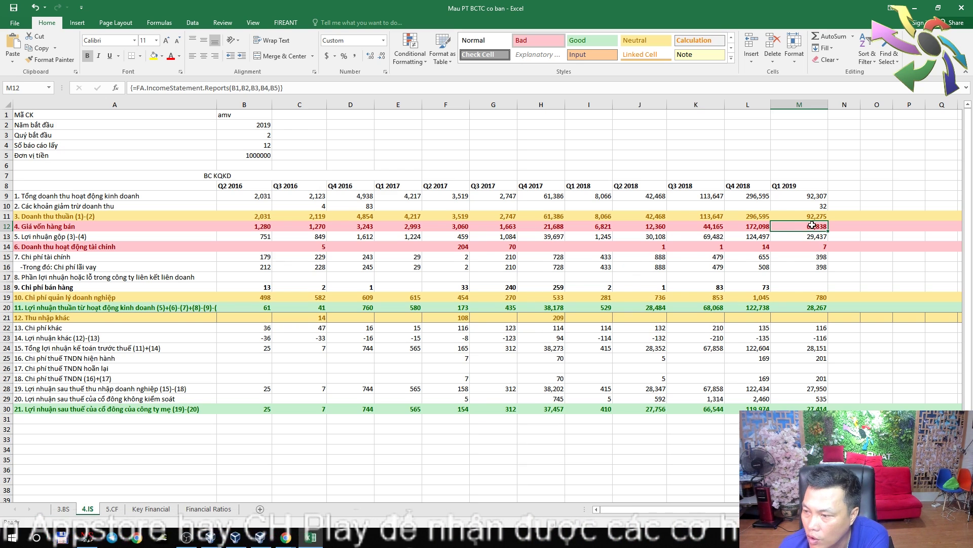
pyautogui.click(699, 219)
pyautogui.click(812, 218)
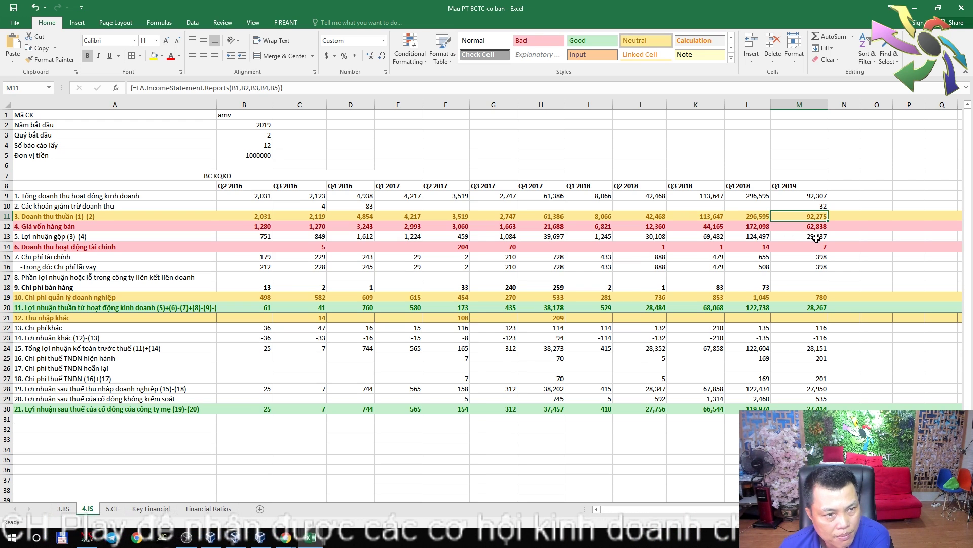
pyautogui.click(819, 229)
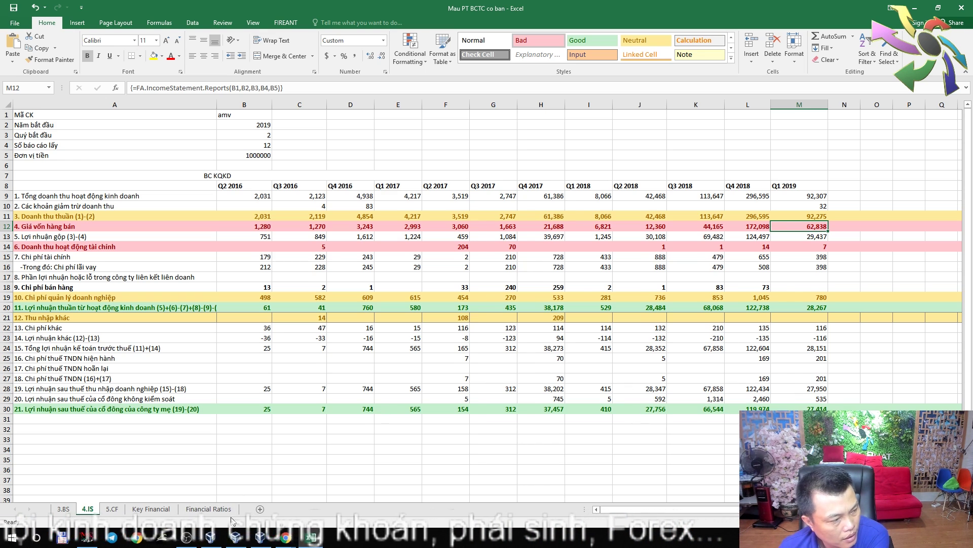
# Return to the 3.BS sheet and check the total inventory in row 20 for Q1 2019 and Q3 2018.
pyautogui.click(63, 508)
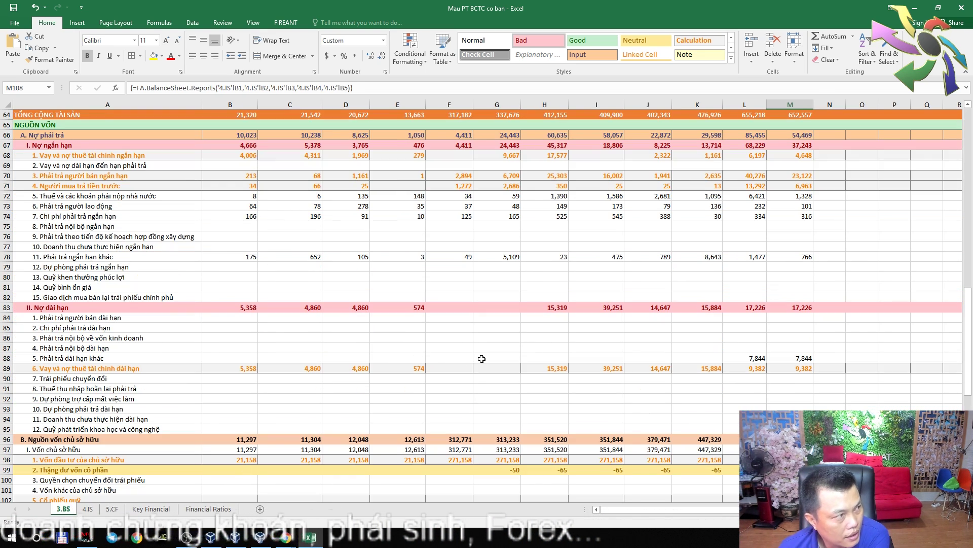
pyautogui.scroll(-12, 580, 364)
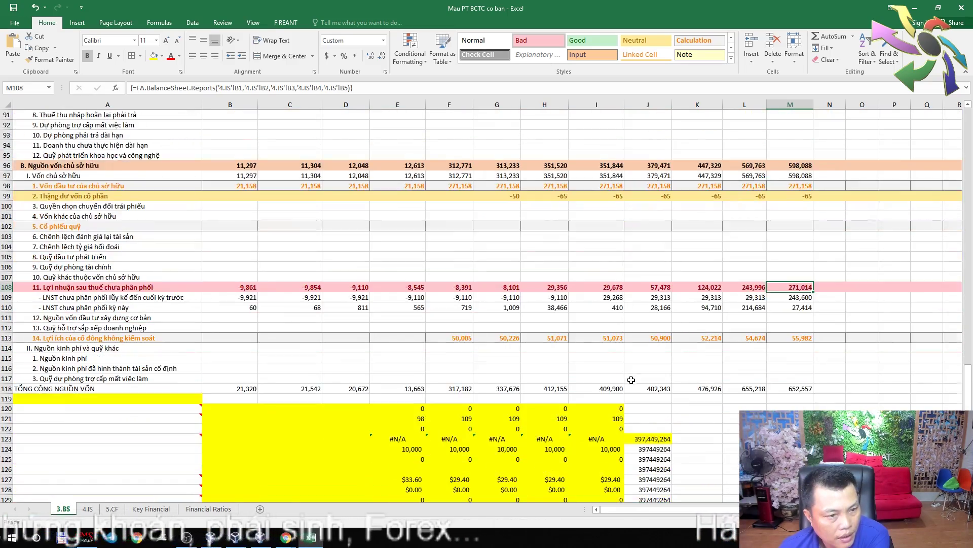
pyautogui.scroll(11, 624, 361)
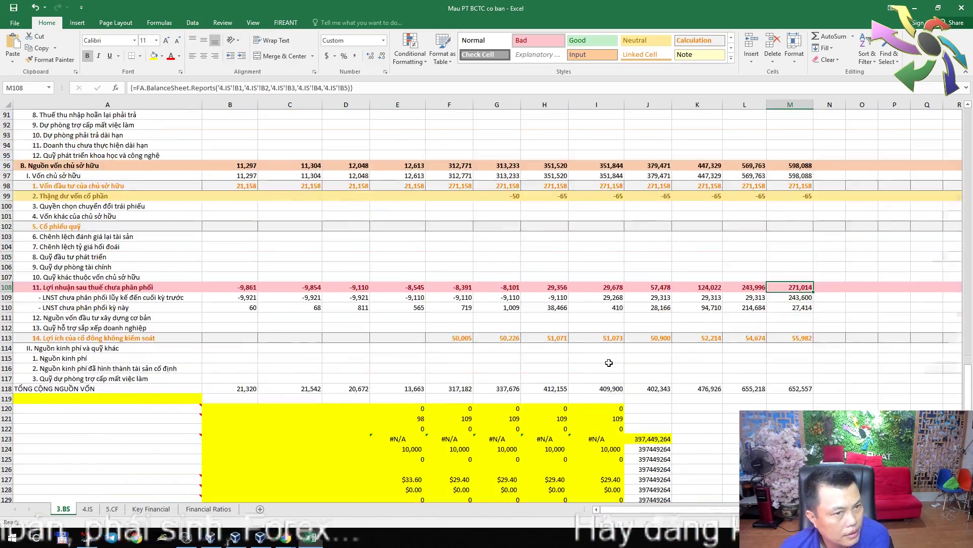
pyautogui.scroll(20, 623, 360)
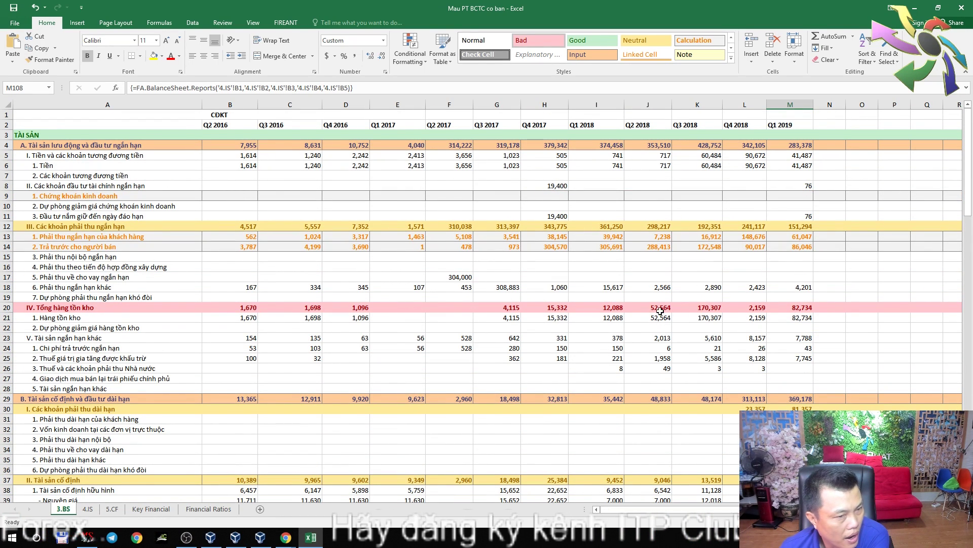
pyautogui.click(812, 307)
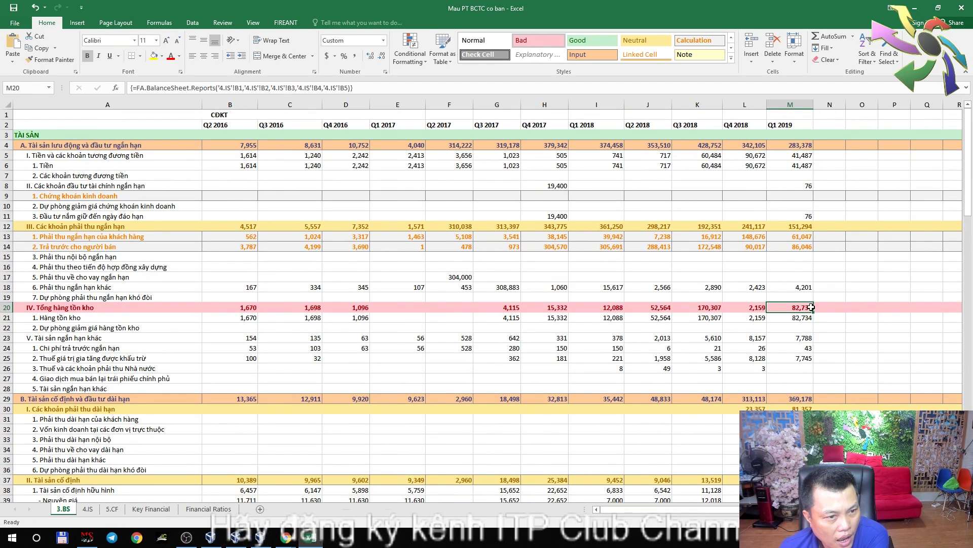
pyautogui.click(709, 307)
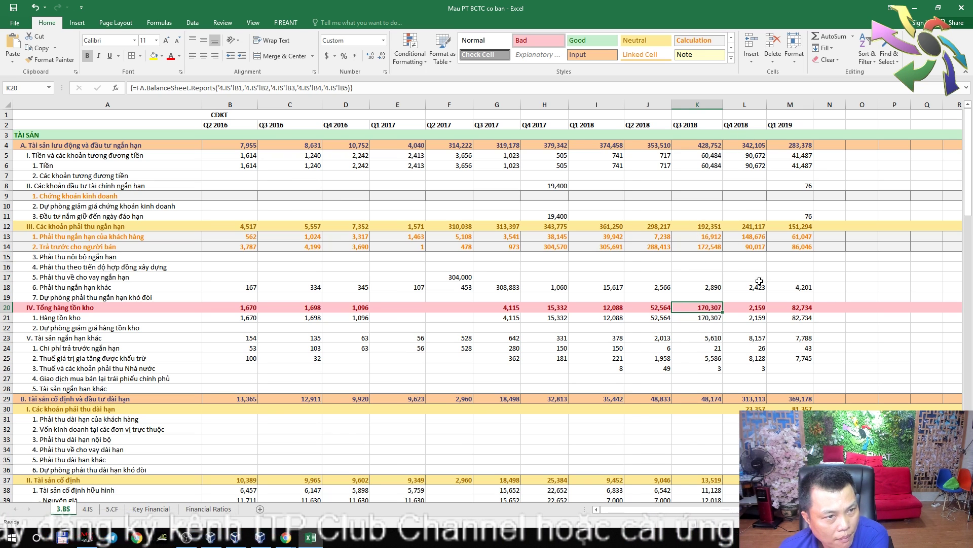
# Compare the total inventory in row 20 between Q3 2018 and Q4 2018.
pyautogui.click(743, 310)
pyautogui.click(700, 309)
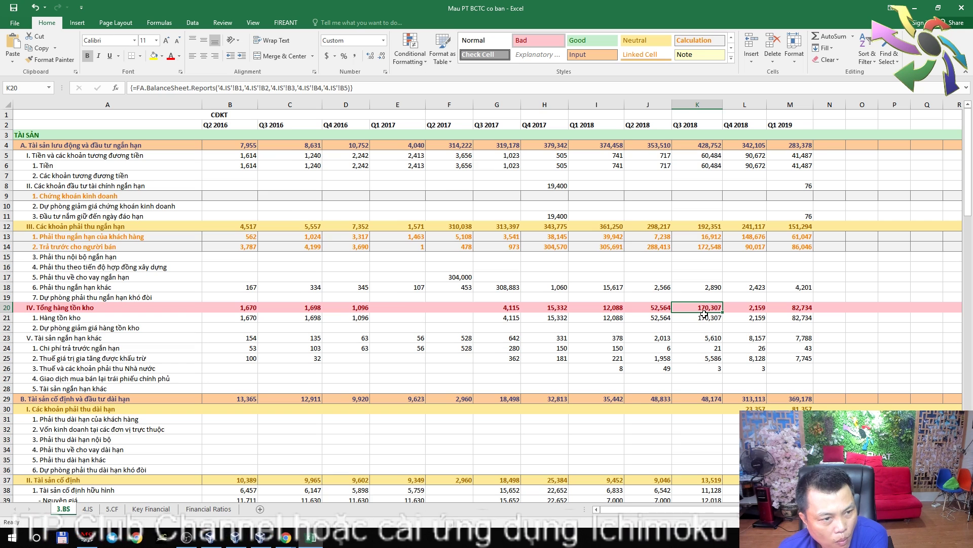
pyautogui.click(755, 310)
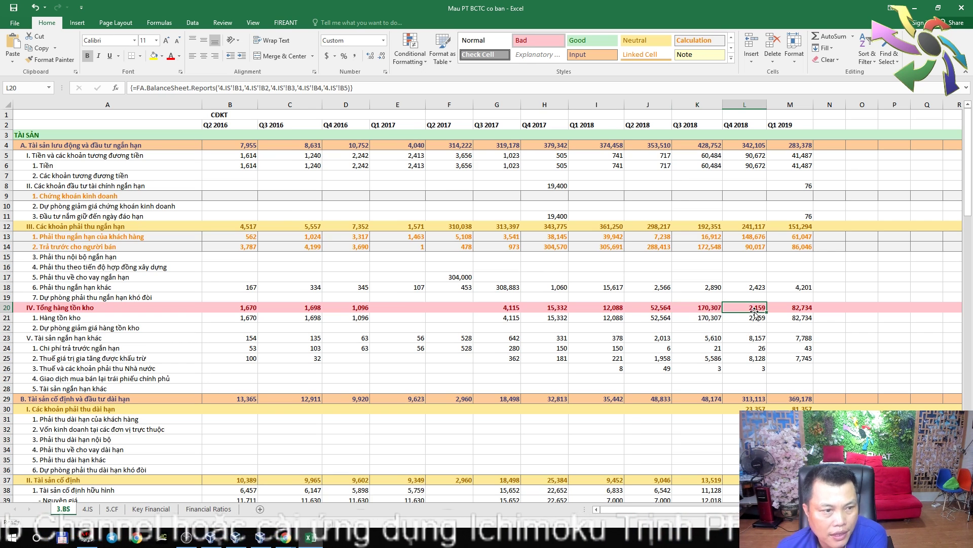
pyautogui.click(699, 310)
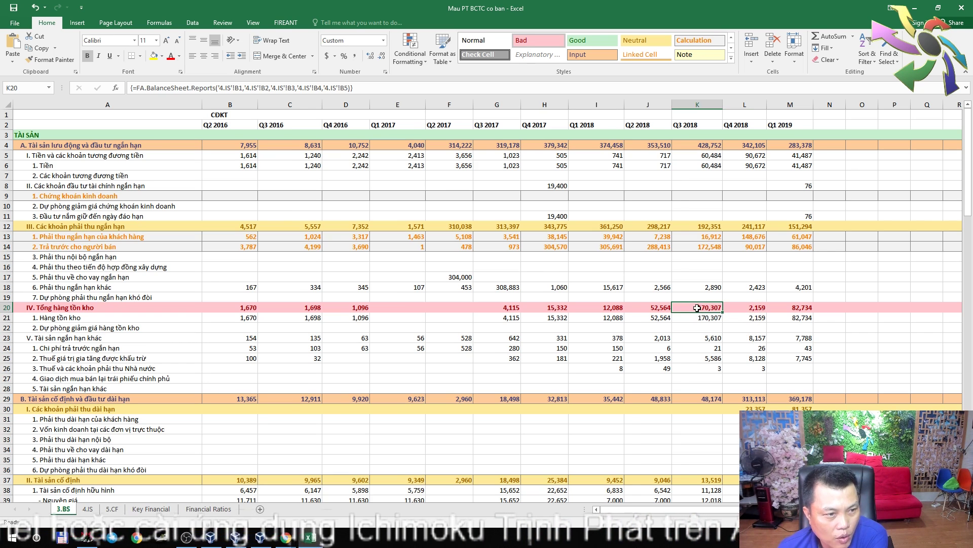
pyautogui.click(747, 309)
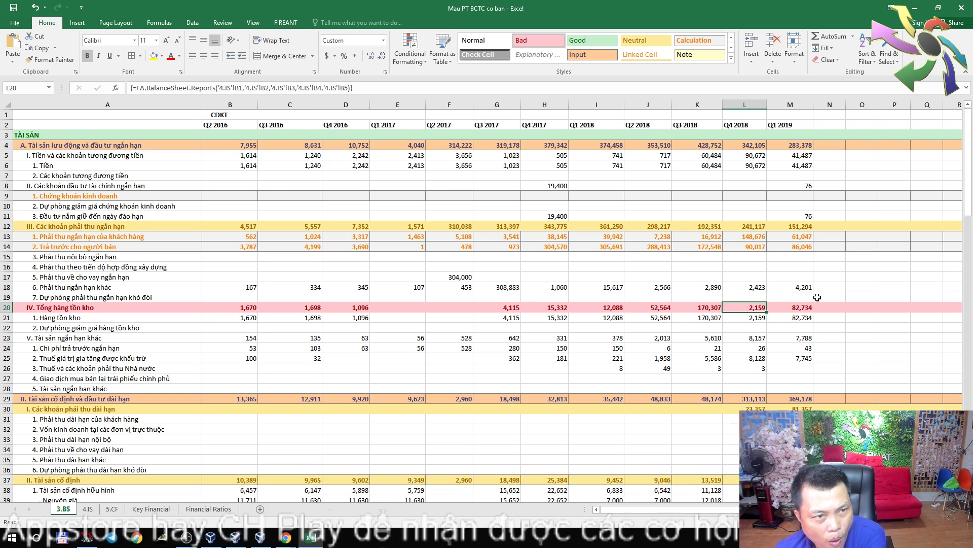
# Trace the total inventory in row 20 from Q3 2018 through Q4 2018 to Q1 2019.
pyautogui.click(797, 311)
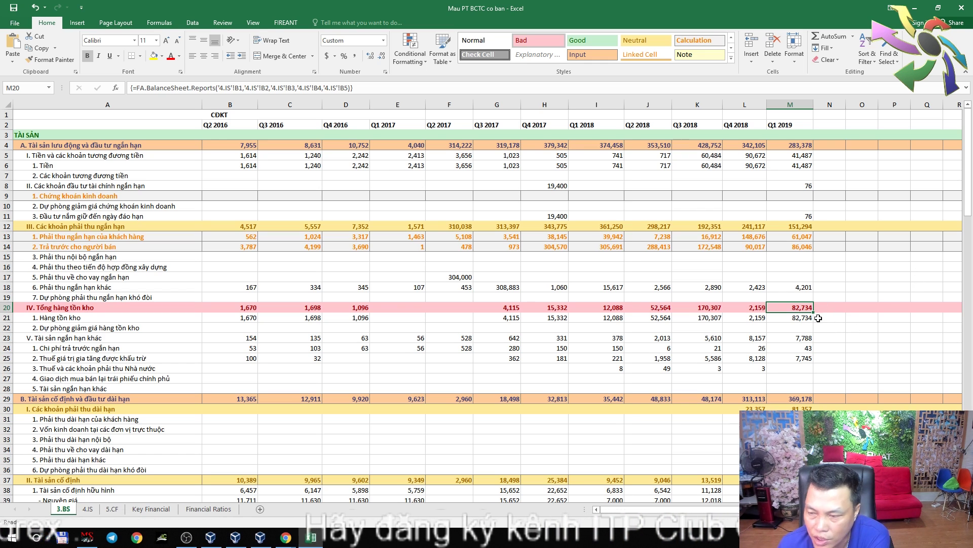
pyautogui.click(755, 307)
pyautogui.click(809, 309)
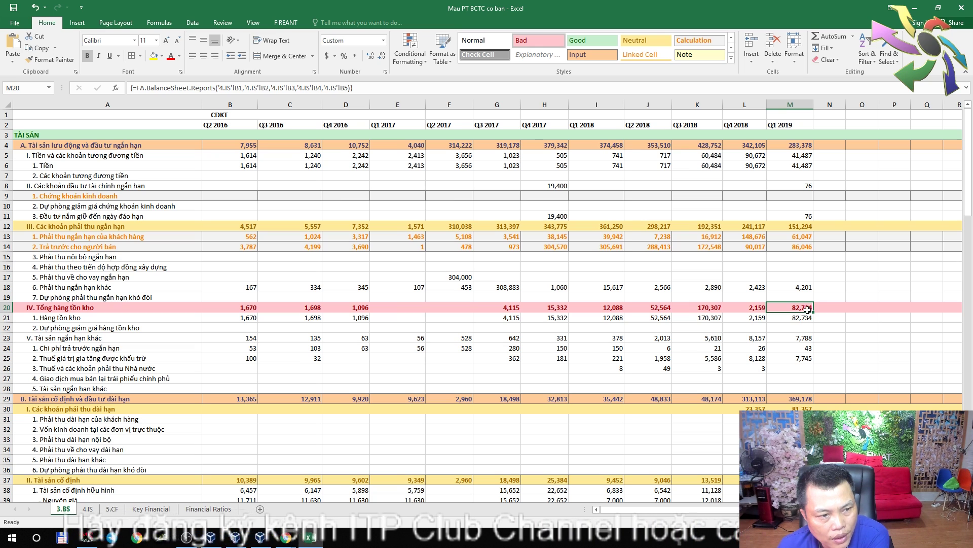
pyautogui.click(708, 310)
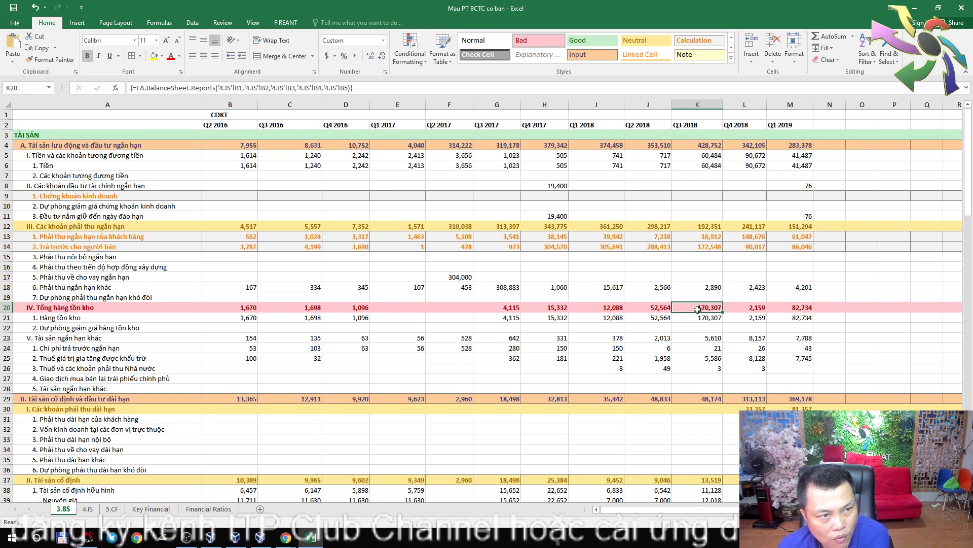
pyautogui.click(758, 307)
pyautogui.click(716, 308)
pyautogui.click(747, 306)
pyautogui.click(792, 305)
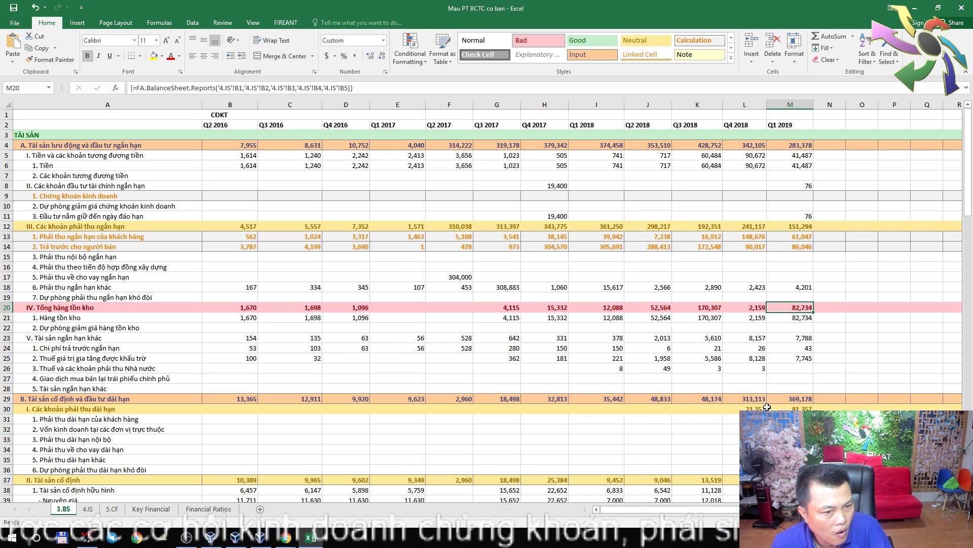
# Compare the fixed assets and long-term investments in row 29 across Q3 2018, Q4 2018 and Q1 2019.
pyautogui.scroll(-1, 382, 417)
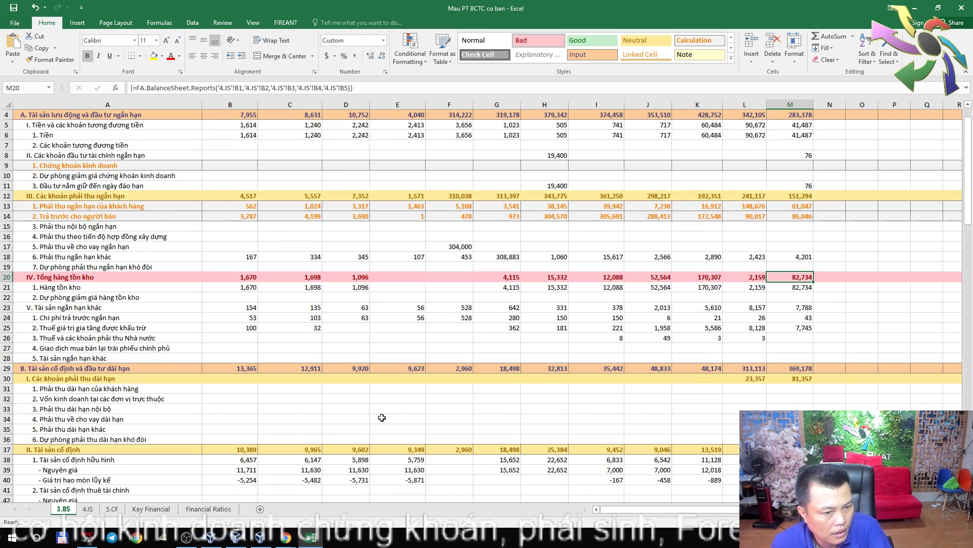
pyautogui.scroll(-1, 434, 420)
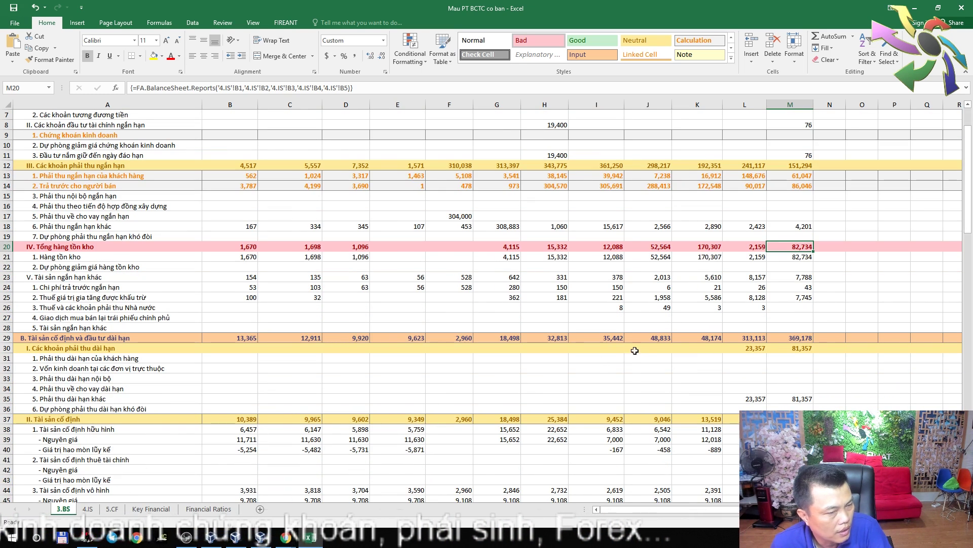
pyautogui.click(789, 341)
pyautogui.click(735, 337)
pyautogui.click(794, 342)
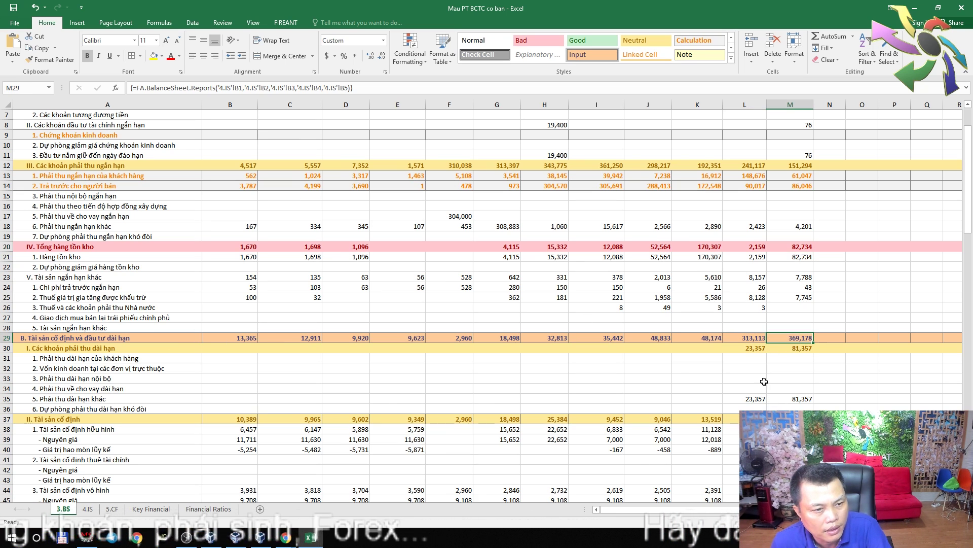
pyautogui.click(698, 341)
pyautogui.click(736, 338)
pyautogui.click(703, 340)
pyautogui.click(742, 340)
pyautogui.click(790, 341)
# Check the long-term work-in-progress assets in row 50 for Q4 2018 and Q1 2019.
pyautogui.scroll(-2, 775, 393)
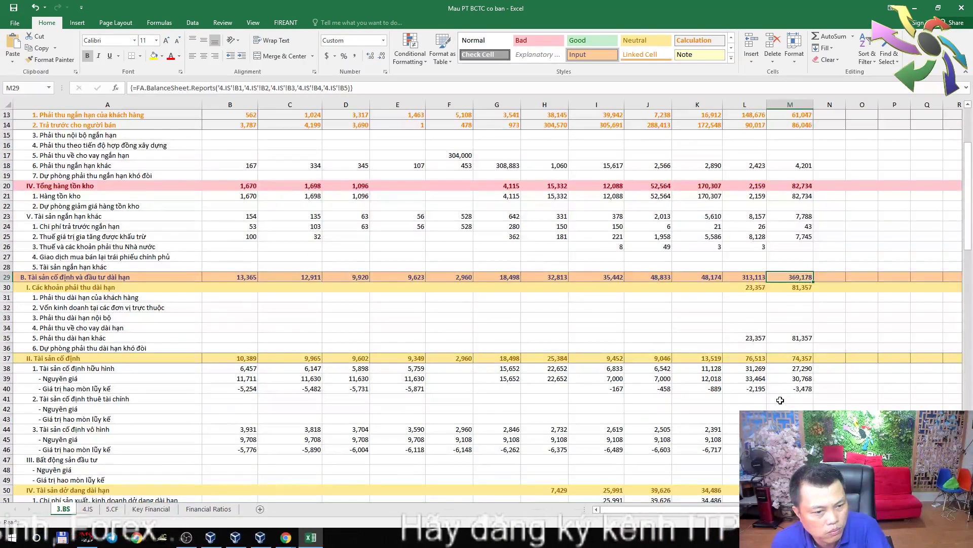
pyautogui.scroll(-1, 780, 400)
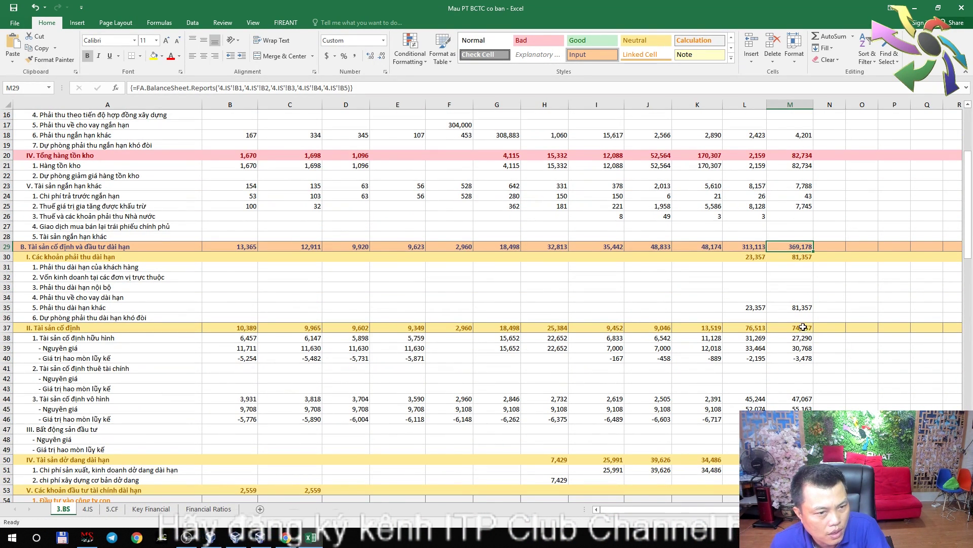
pyautogui.click(744, 460)
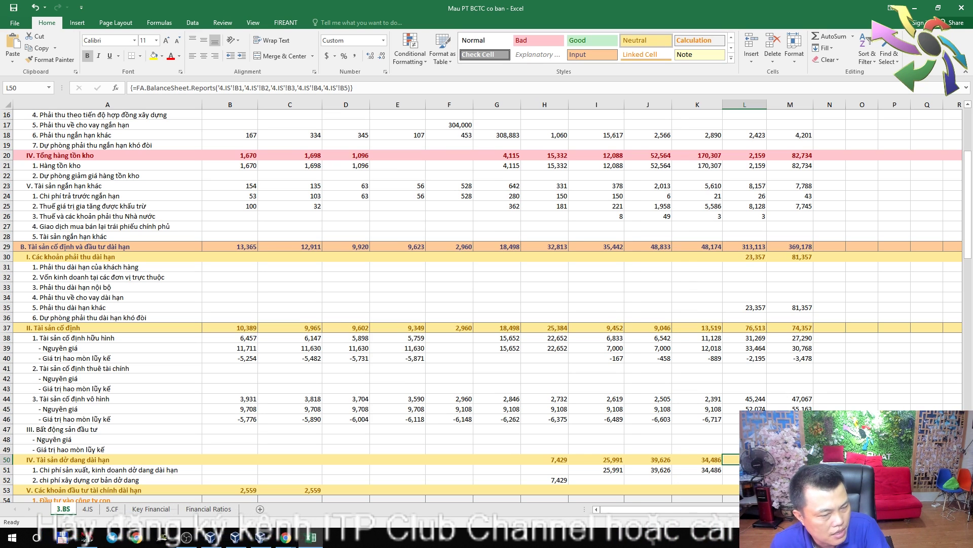
pyautogui.click(790, 460)
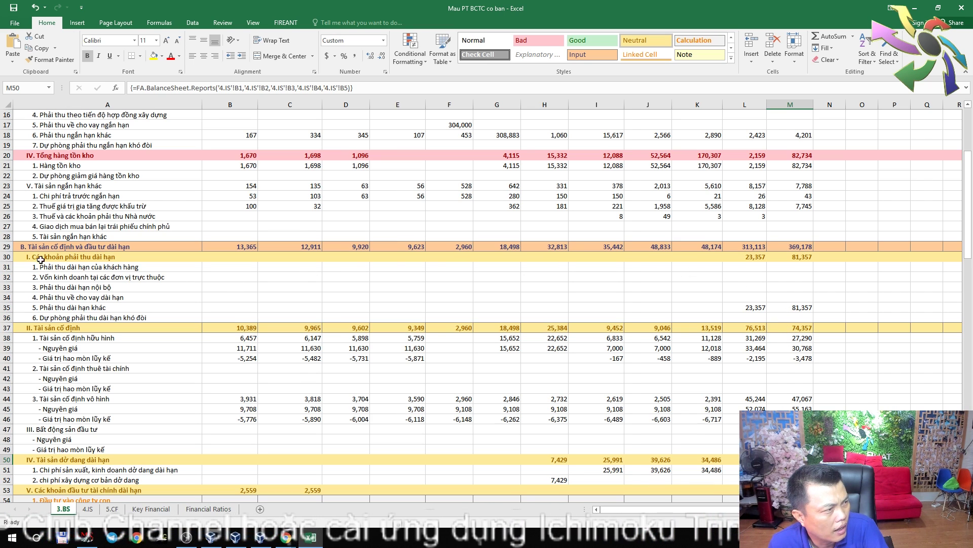
# Compare the long-term receivables in row 30 between Q4 2018 and Q1 2019.
pyautogui.click(794, 260)
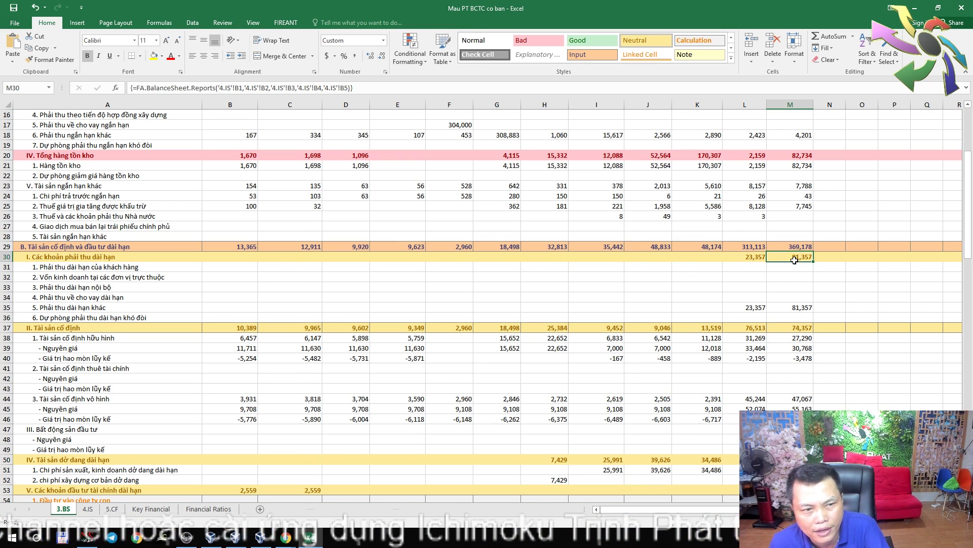
pyautogui.click(751, 261)
pyautogui.click(787, 260)
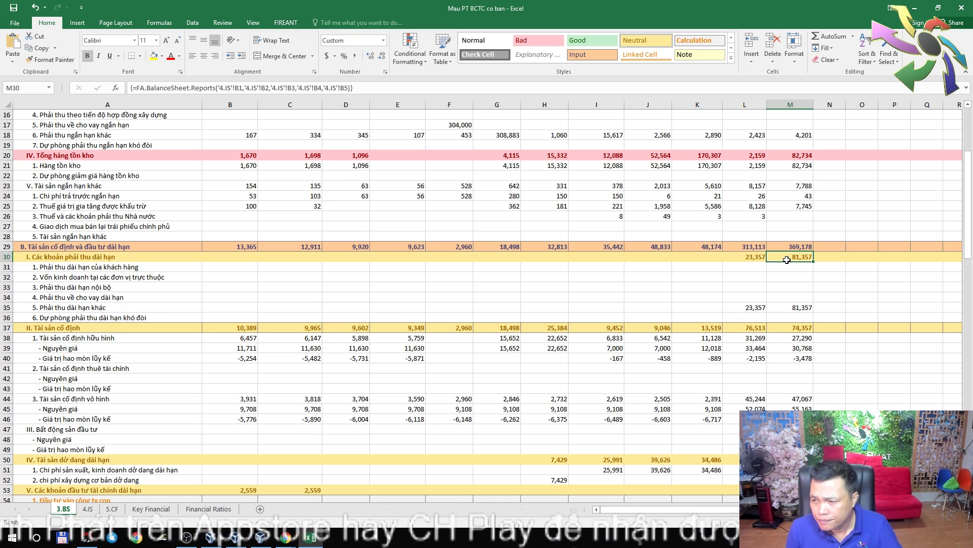
pyautogui.click(749, 260)
pyautogui.click(772, 260)
pyautogui.click(764, 259)
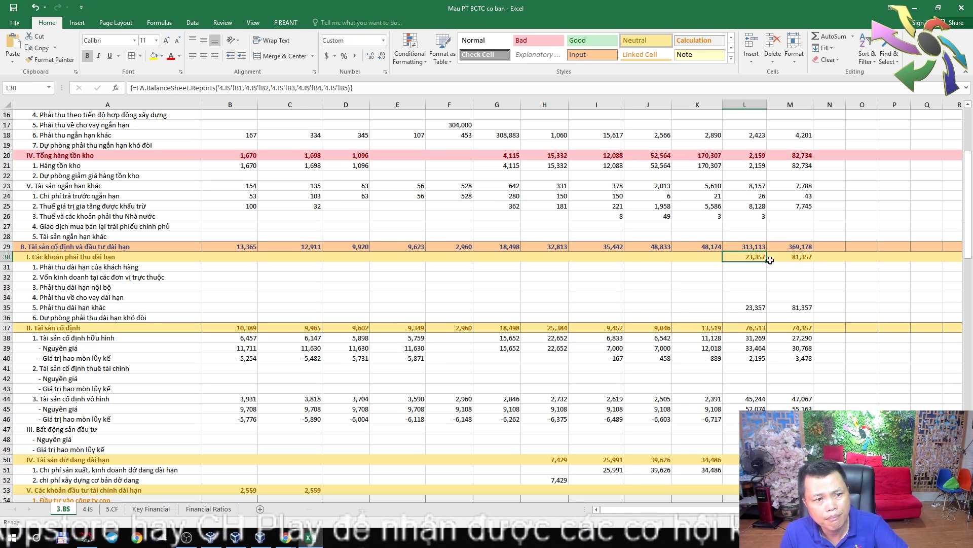
pyautogui.click(801, 261)
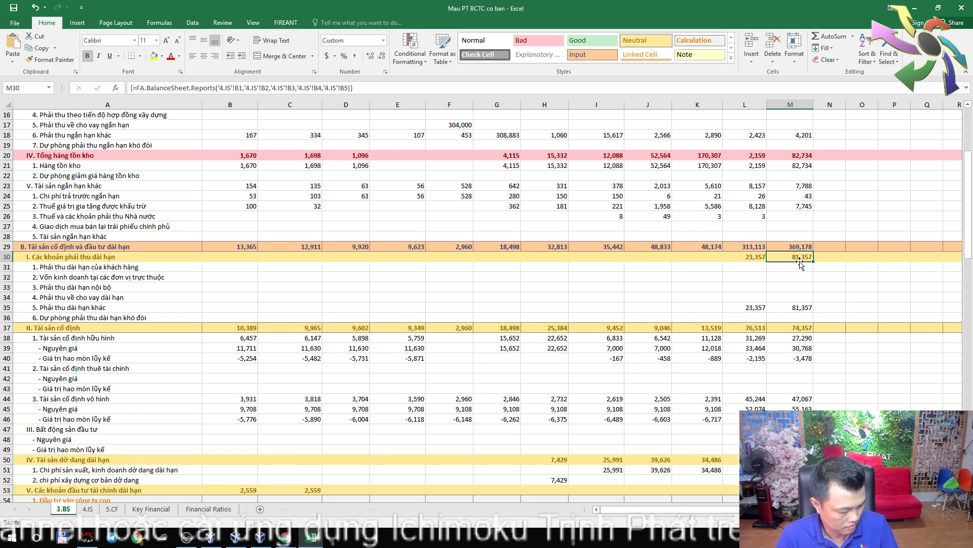
# Switch to the stock filter results in Chrome and look through the list to its last entry.
pyautogui.press('alt')
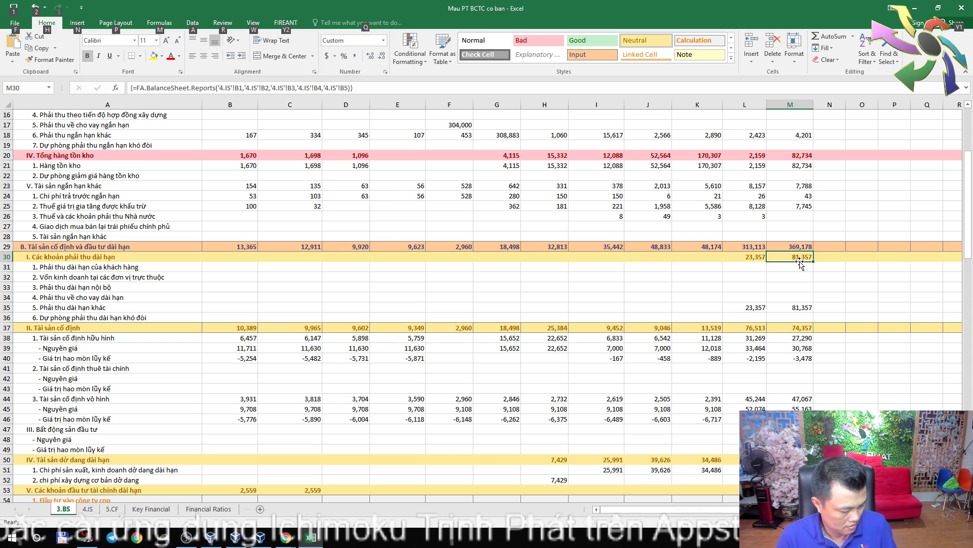
pyautogui.hotkey('alt', 'Tab')
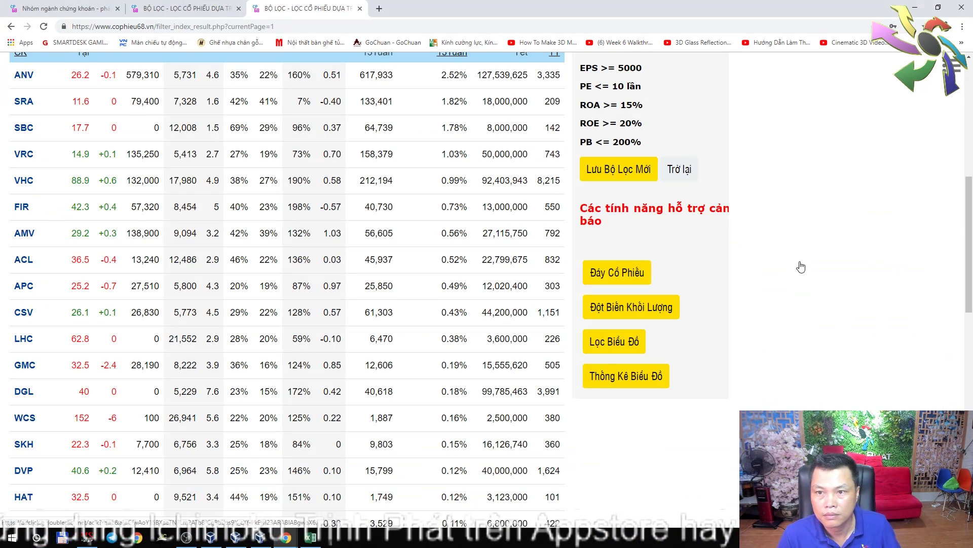
pyautogui.scroll(-8, 802, 267)
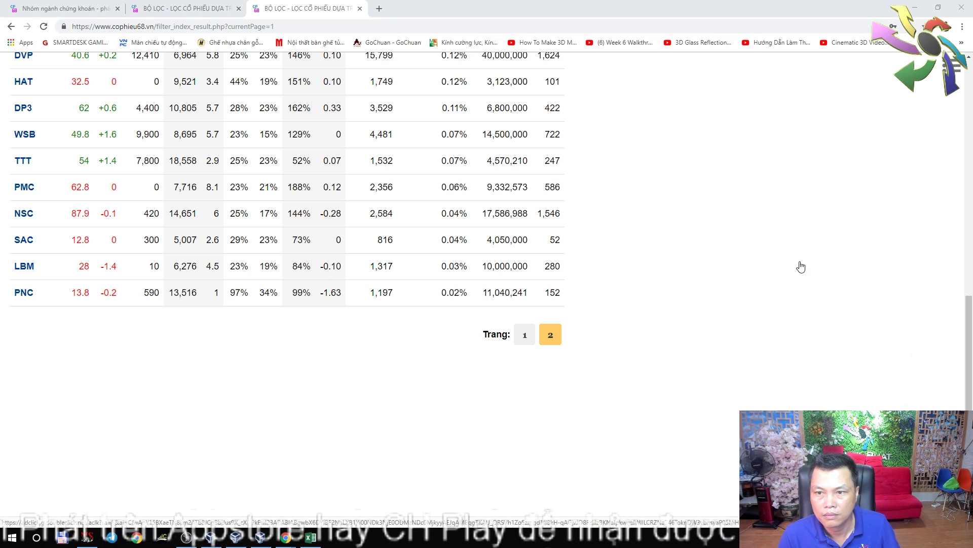
# Return to the Excel workbook and review the quarterly income statement on sheet 4.IS.
pyautogui.hotkey('alt', 'Tab')
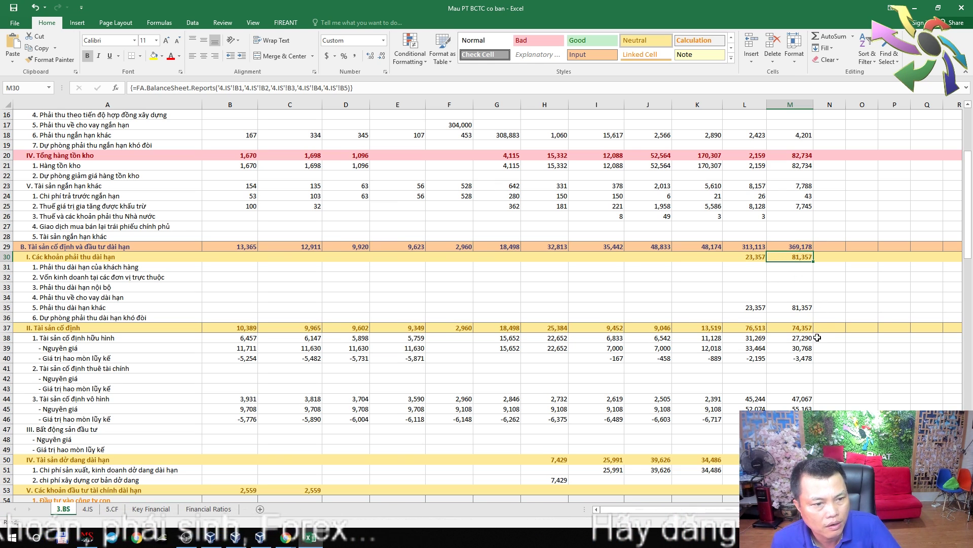
pyautogui.scroll(3, 558, 385)
pyautogui.scroll(-3, 304, 431)
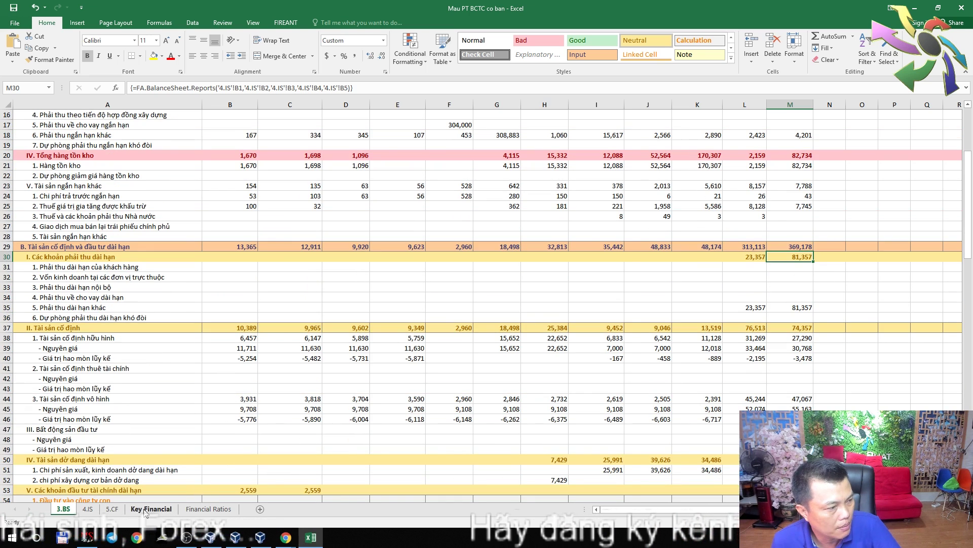
pyautogui.click(87, 509)
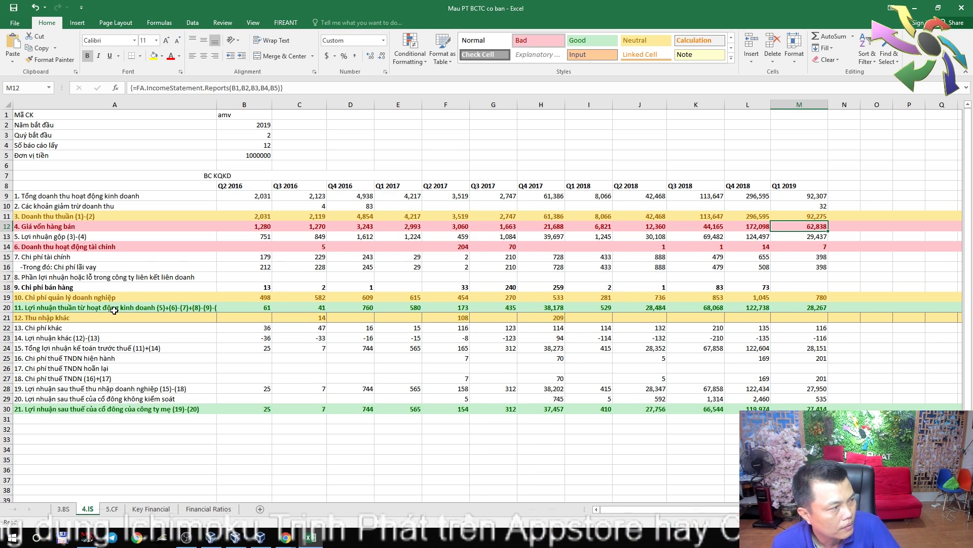
# Go back to balance sheet 3.BS and review the long-term asset items in rows 29 to 64.
pyautogui.click(63, 509)
pyautogui.scroll(-2, 778, 349)
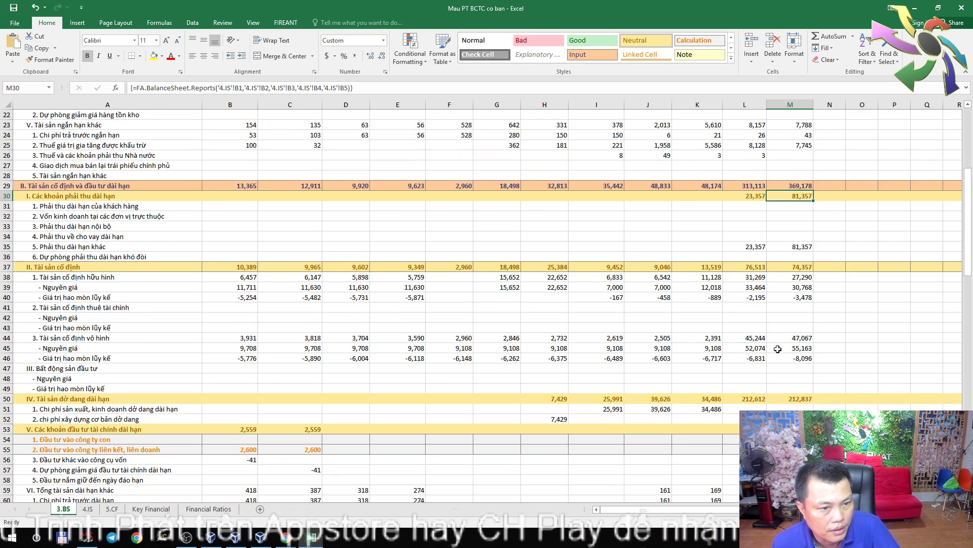
pyautogui.scroll(-2, 778, 348)
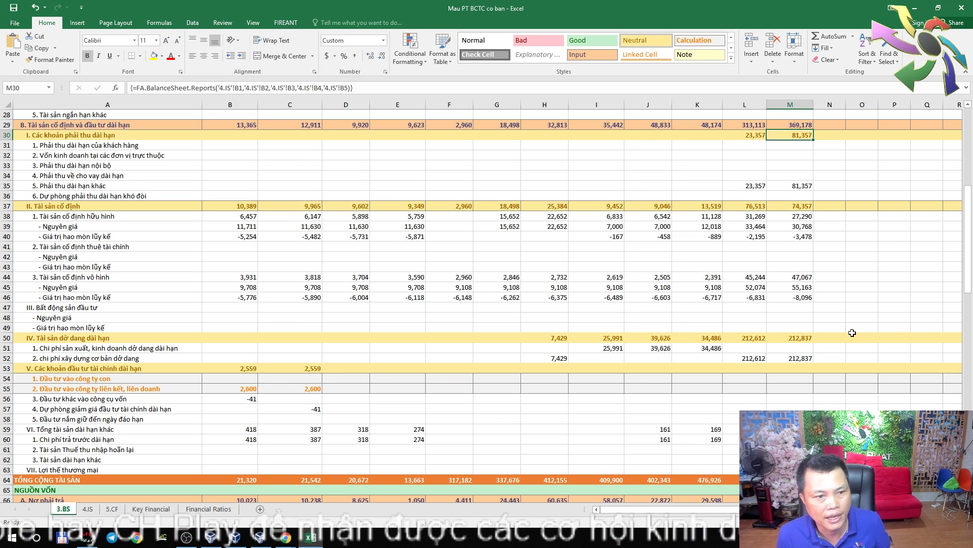
pyautogui.scroll(-1, 807, 344)
pyautogui.scroll(-4, 808, 344)
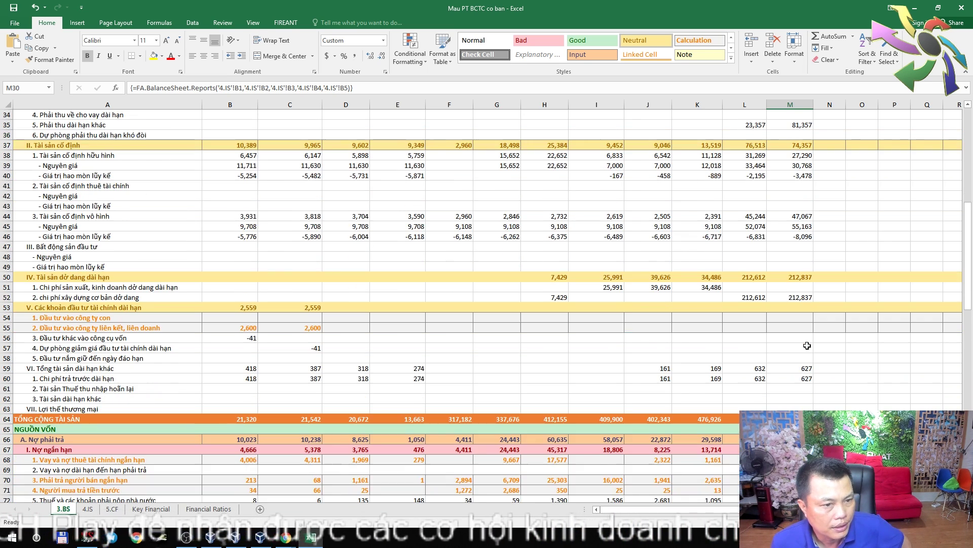
# Review the short-term and long-term liabilities in rows 66 to 95 across the quarters.
pyautogui.scroll(-4, 807, 346)
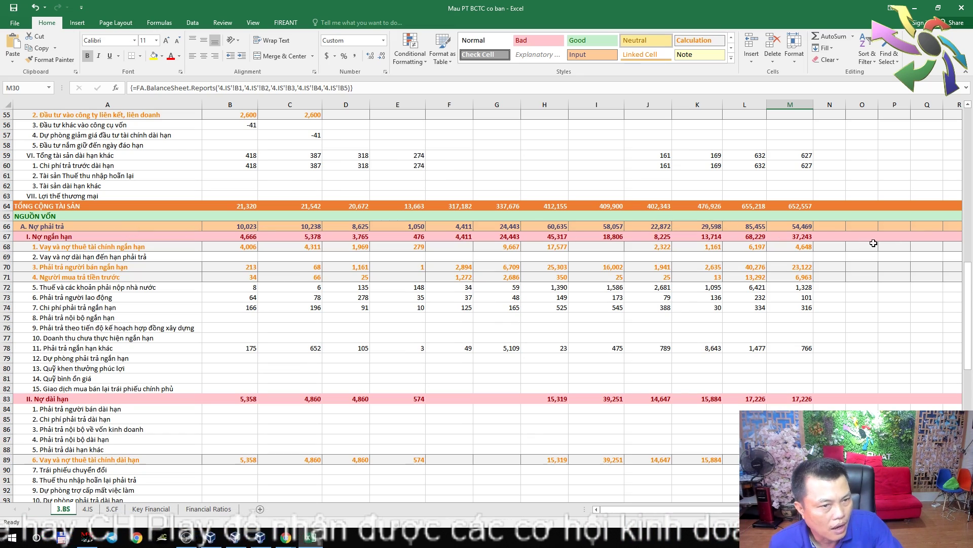
pyautogui.scroll(-5, 791, 234)
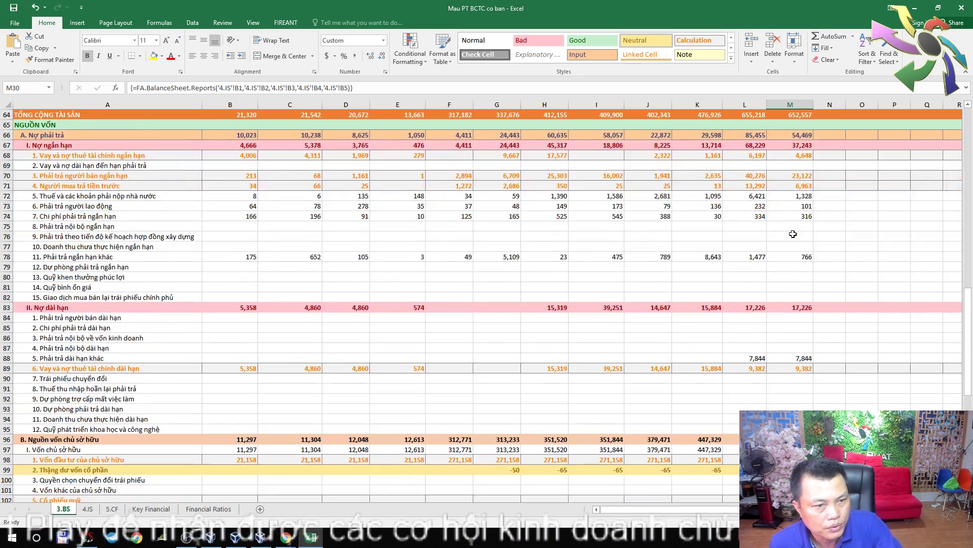
pyautogui.scroll(3, 793, 233)
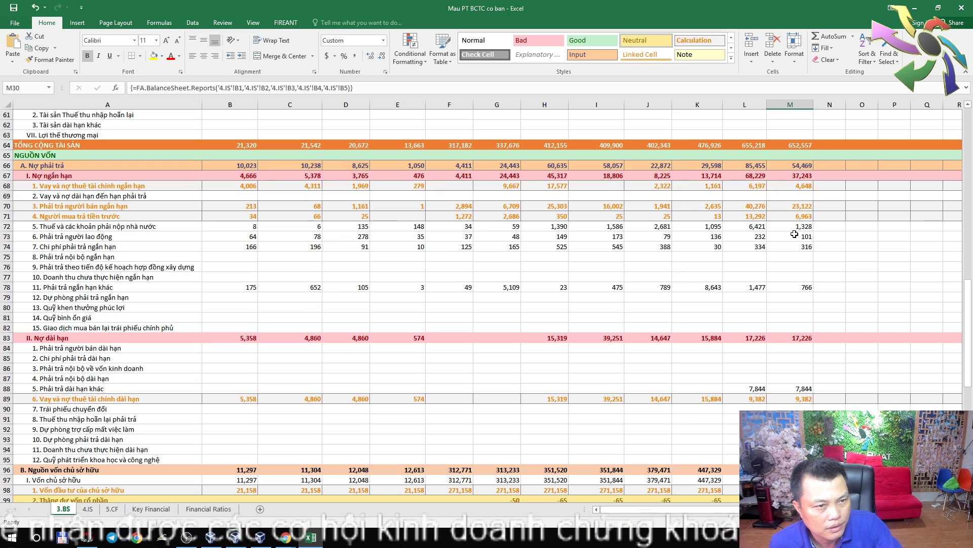
pyautogui.scroll(-2, 795, 234)
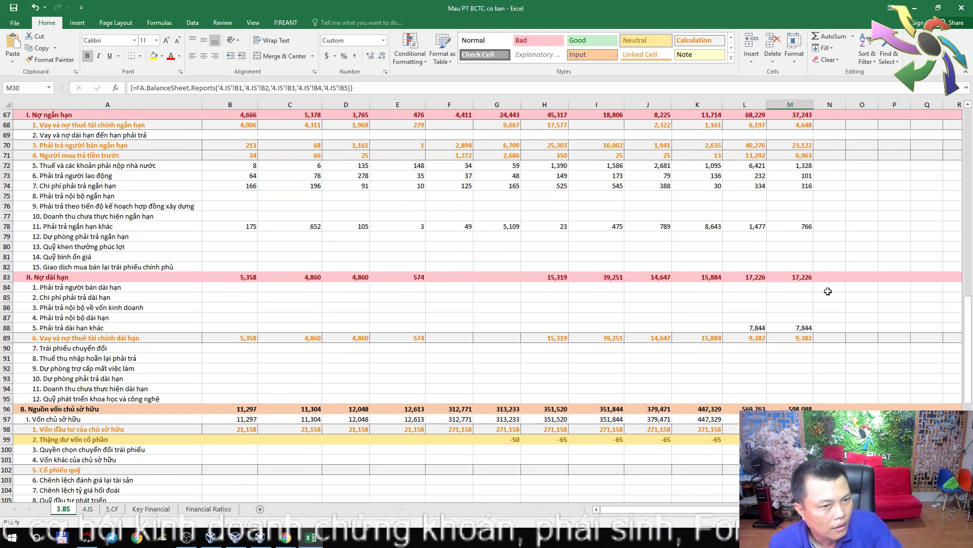
# Review the owner's equity, undistributed after-tax profit and total capital sources in rows 96 to 118.
pyautogui.scroll(-5, 828, 291)
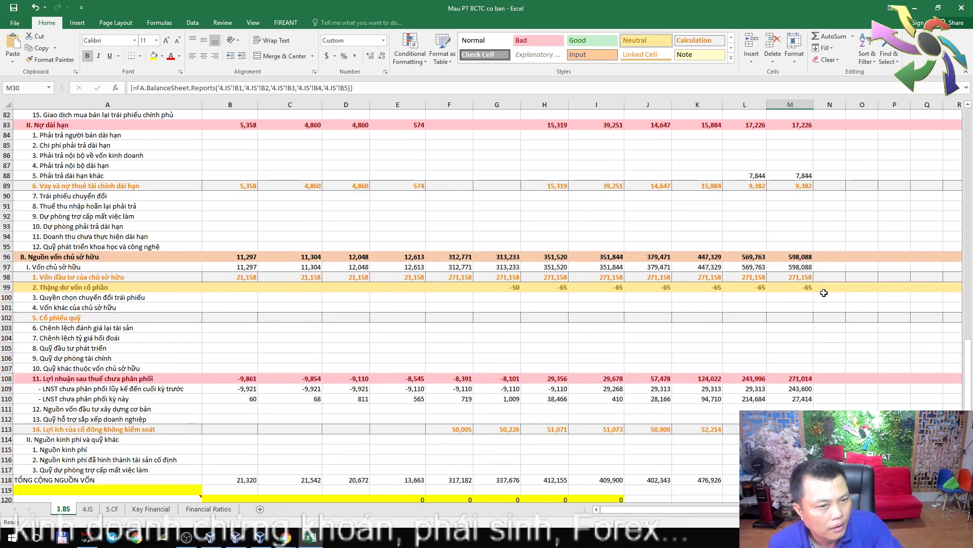
pyautogui.scroll(-3, 824, 293)
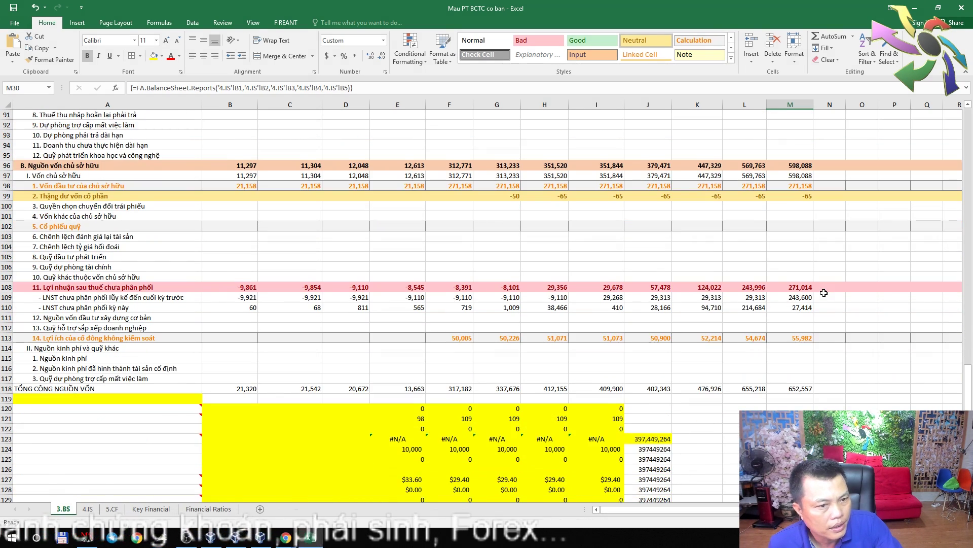
pyautogui.scroll(-4, 824, 293)
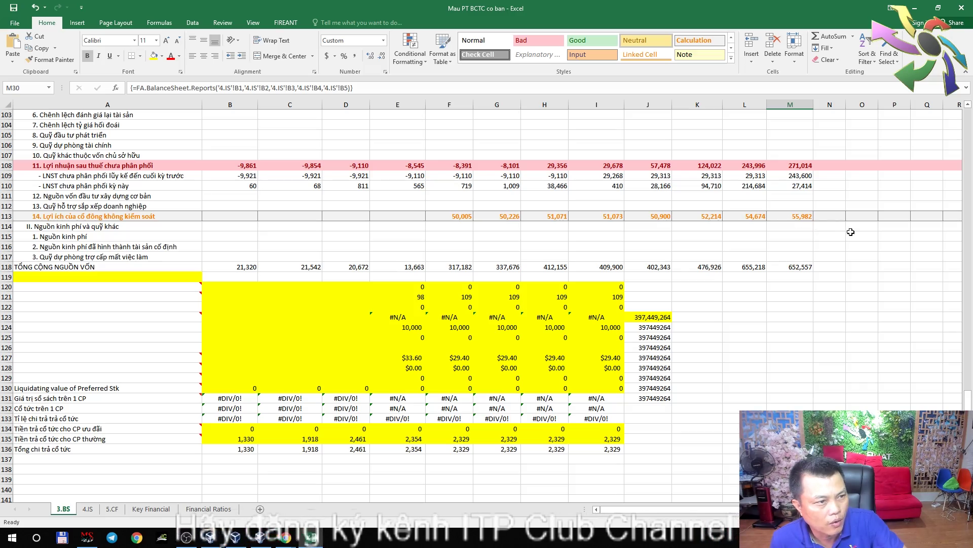
# Return to the current assets section at the start of the balance sheet.
pyautogui.scroll(16, 710, 253)
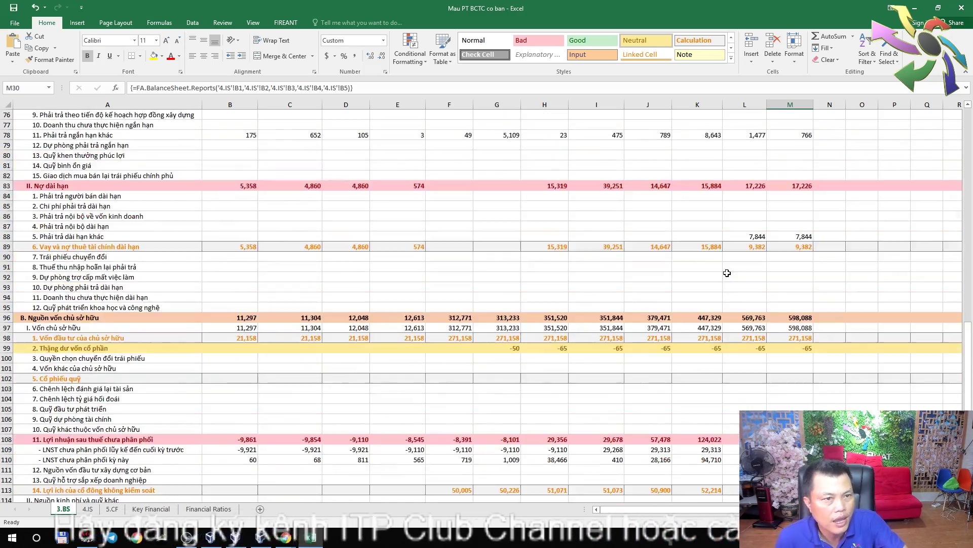
pyautogui.scroll(11, 722, 277)
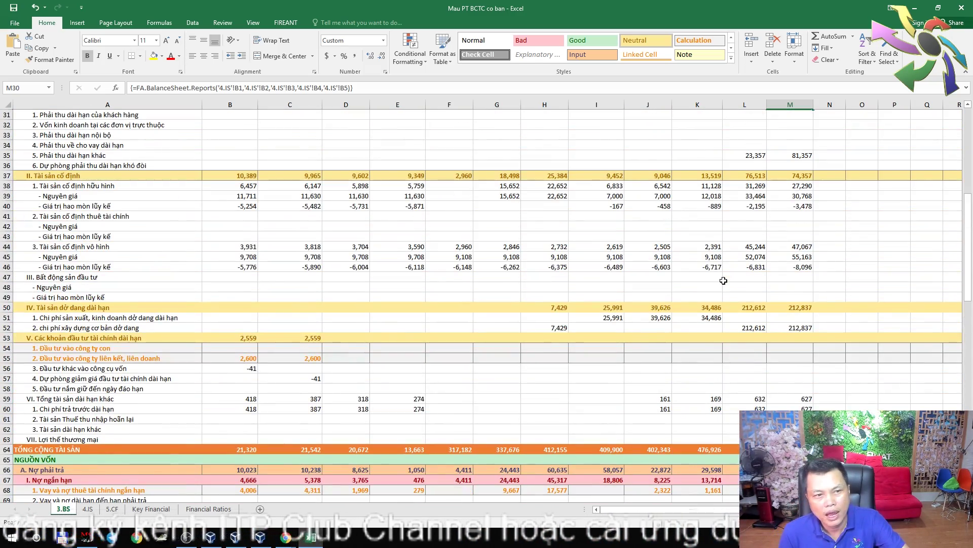
pyautogui.scroll(7, 722, 279)
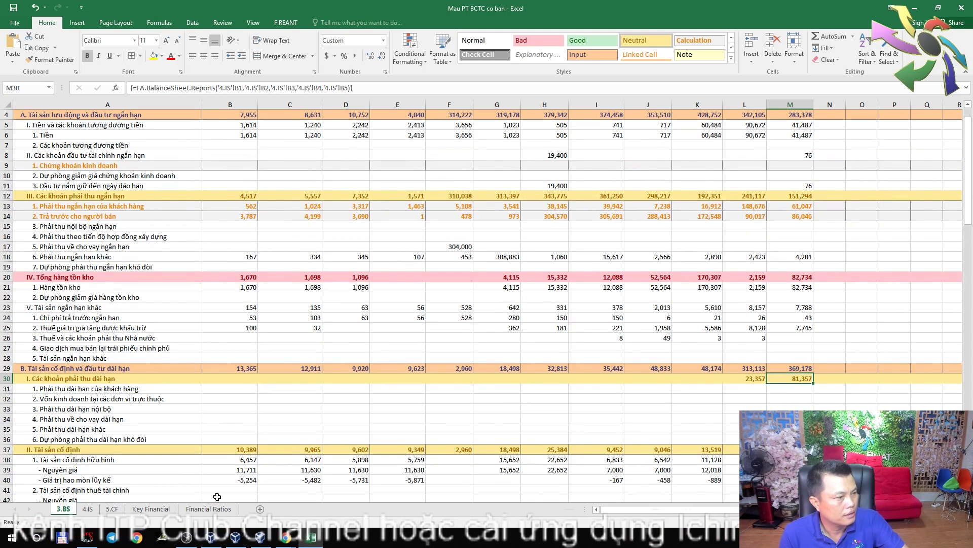
# Examine AMV's liquidity, efficiency, profitability and leverage ratios on the Financial Ratios sheet.
pyautogui.hotkey('ctrl', 'pagedown')
pyautogui.hotkey('ctrl', 'pagedown')
pyautogui.hotkey('ctrl', 'pagedown')
pyautogui.hotkey('ctrl', 'pagedown')
pyautogui.scroll(-3, 632, 297)
pyautogui.scroll(3, 646, 291)
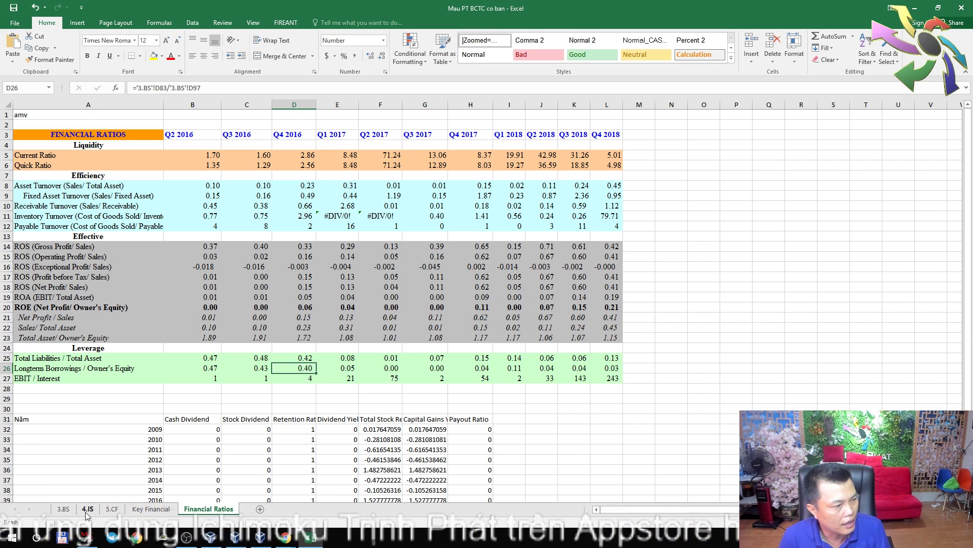
# Switch to the cophieu68.vn filter results in Chrome and check AMV's row of indicators.
pyautogui.moveTo(286, 536)
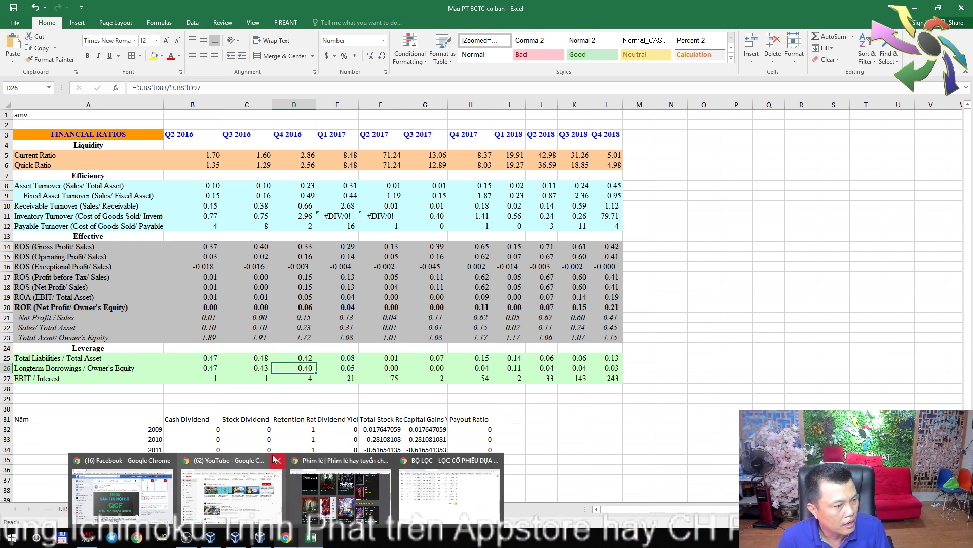
pyautogui.click(440, 460)
pyautogui.scroll(6, 306, 405)
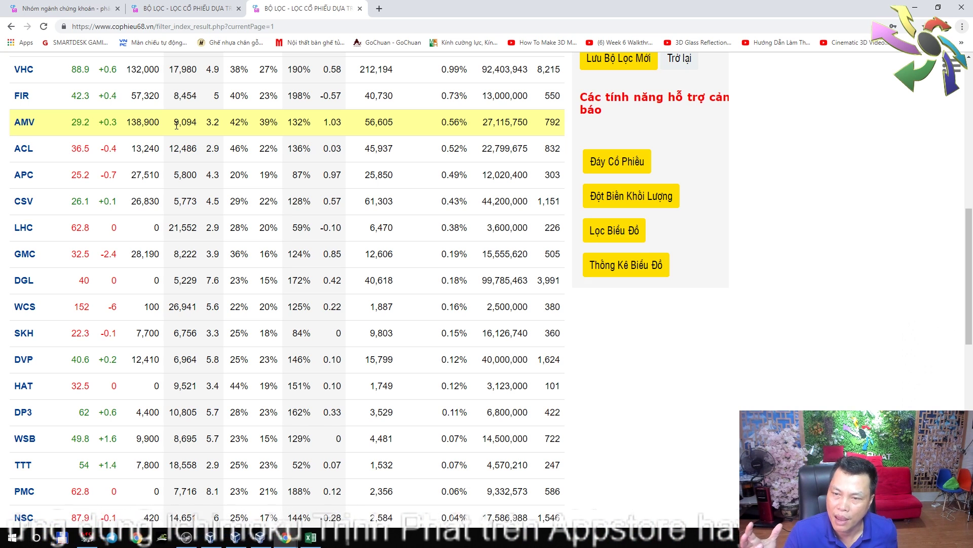
# Switch back to Excel and open the 4.IS sheet with AMV's income statement.
pyautogui.click(314, 537)
pyautogui.click(88, 509)
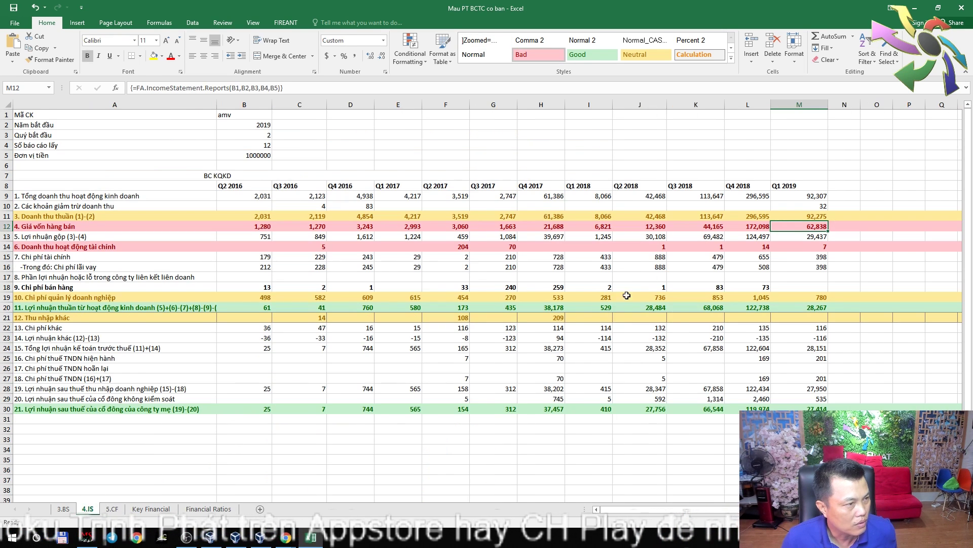